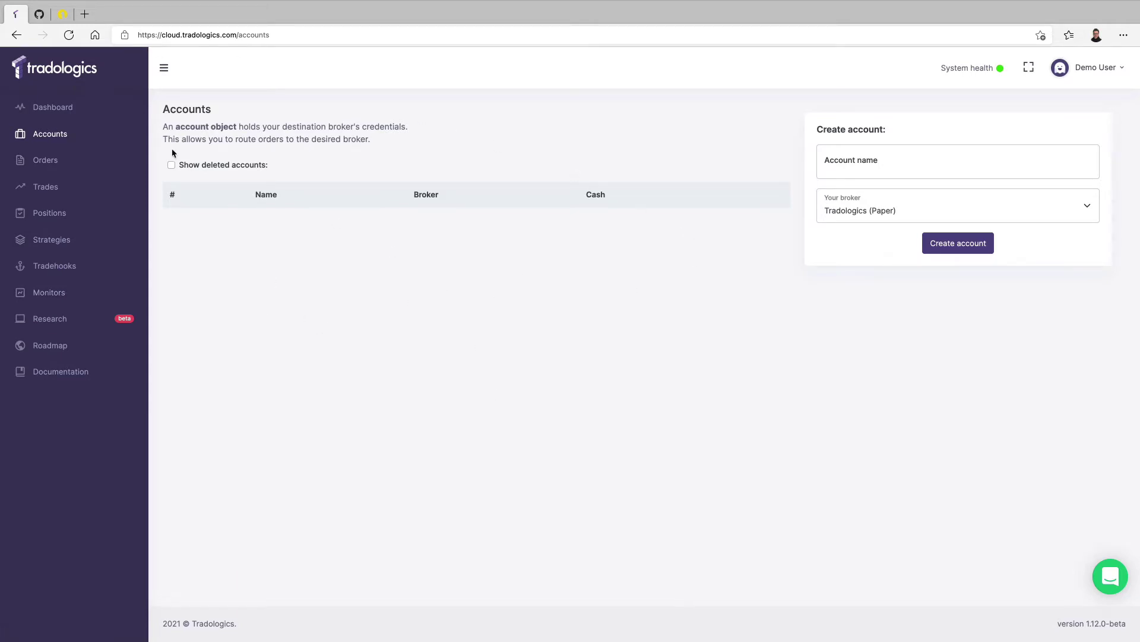
- Switch to the Alpaca paper trading dashboard, reveal the API keys section and generate a new key
{"action": "left_click", "coordinate": [63, 14]}
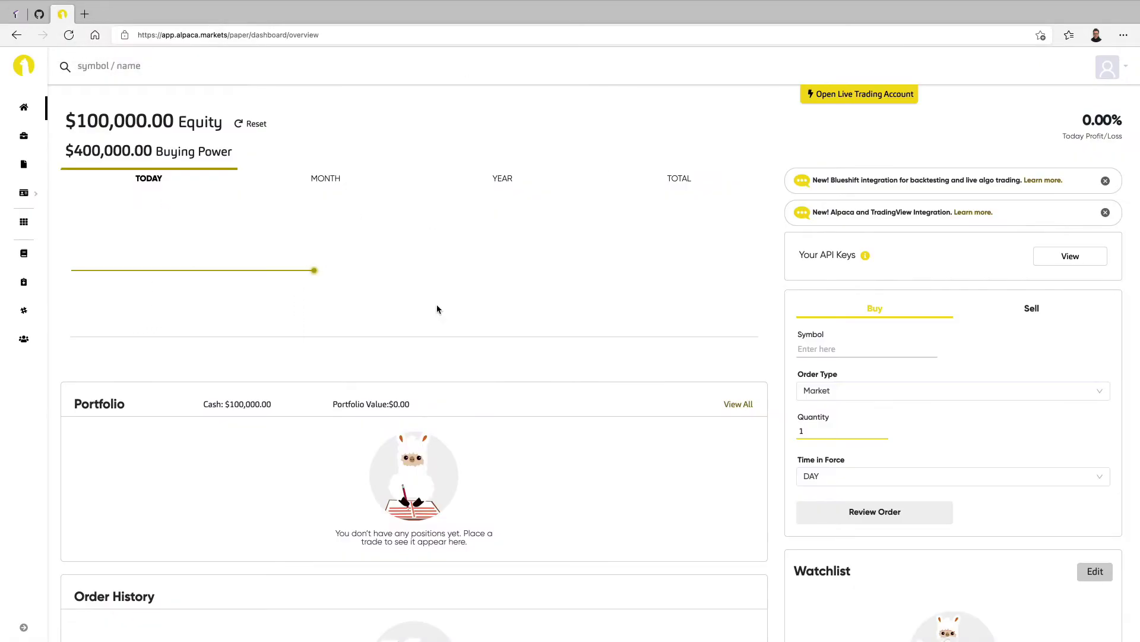
{"action": "scroll", "coordinate": [443, 398], "scroll_direction": "down", "scroll_amount": 3}
{"action": "scroll", "coordinate": [443, 398], "scroll_direction": "up", "scroll_amount": 3}
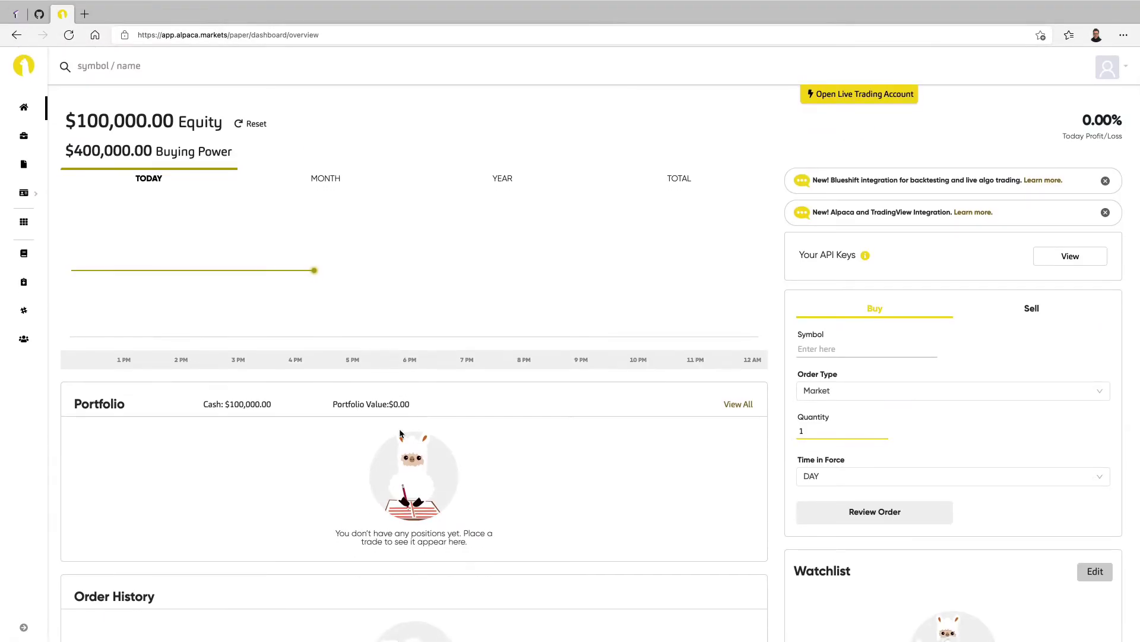
{"action": "left_click", "coordinate": [1071, 256]}
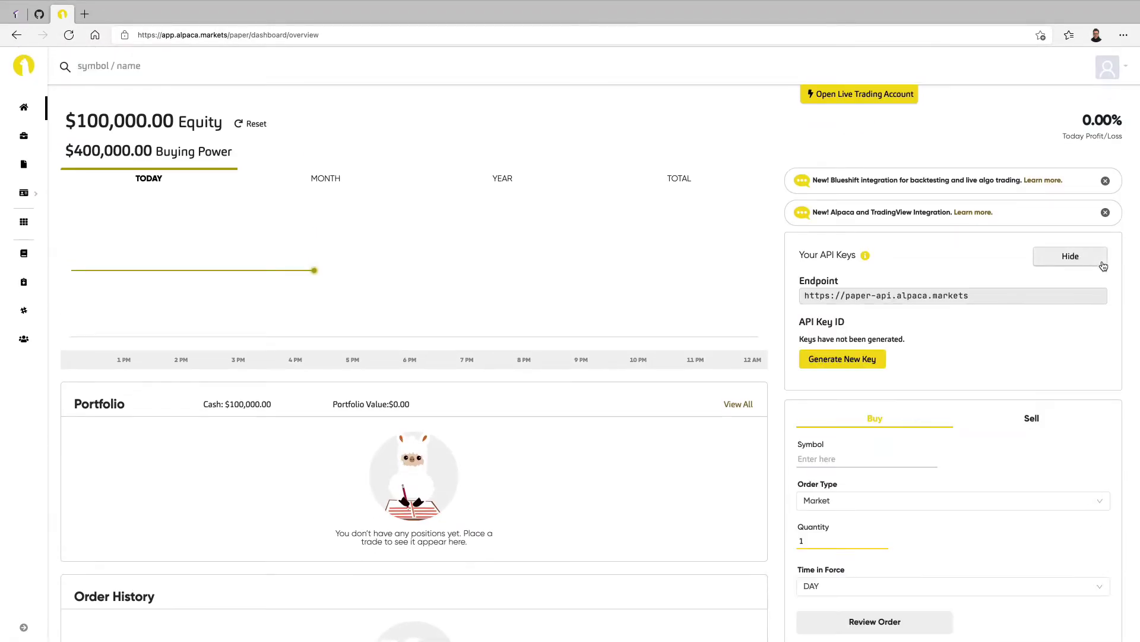
{"action": "left_click", "coordinate": [824, 359]}
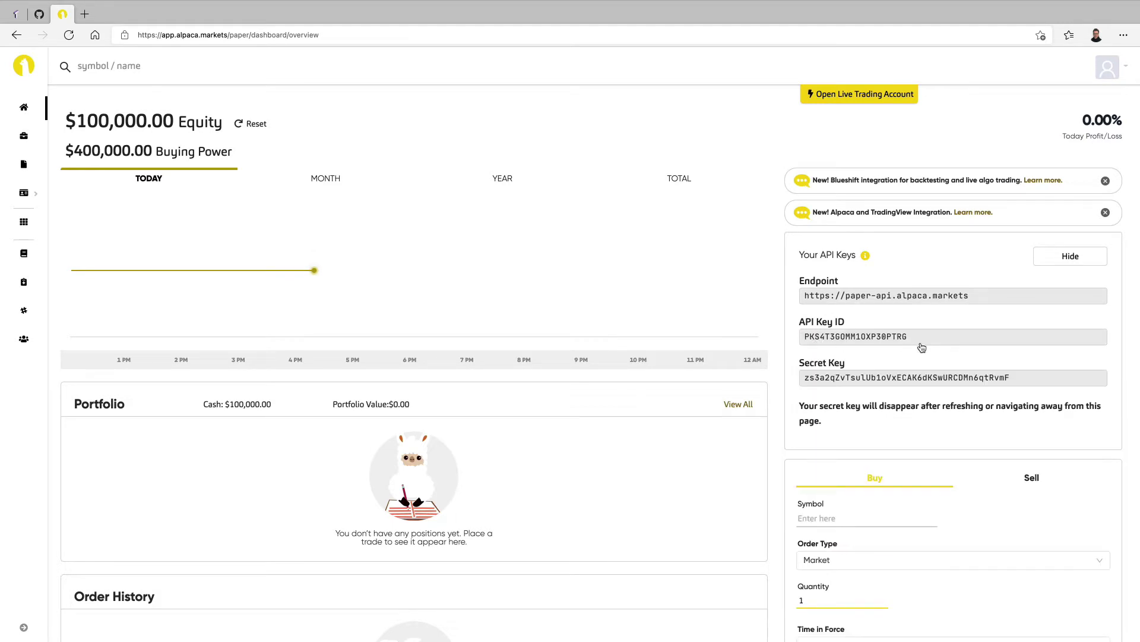
- Back in Tradologics, name the new account Alpaca and choose Alpaca (paper) as its broker
{"action": "left_click", "coordinate": [16, 16]}
{"action": "left_click", "coordinate": [868, 172]}
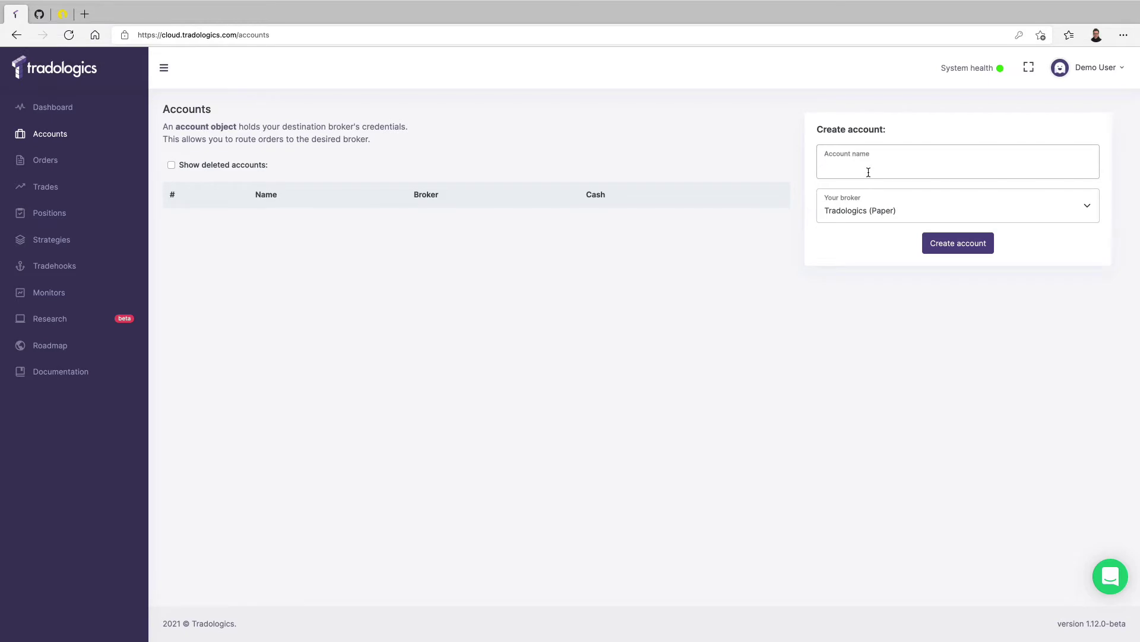
{"action": "type", "text": "Alpaca"}
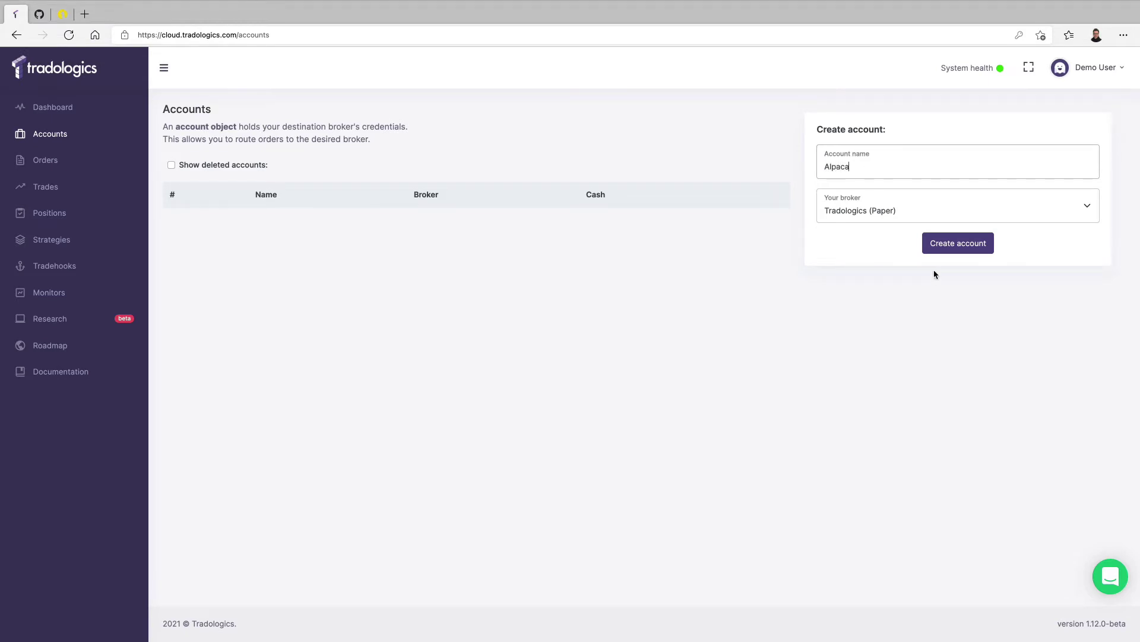
{"action": "left_click", "coordinate": [871, 211]}
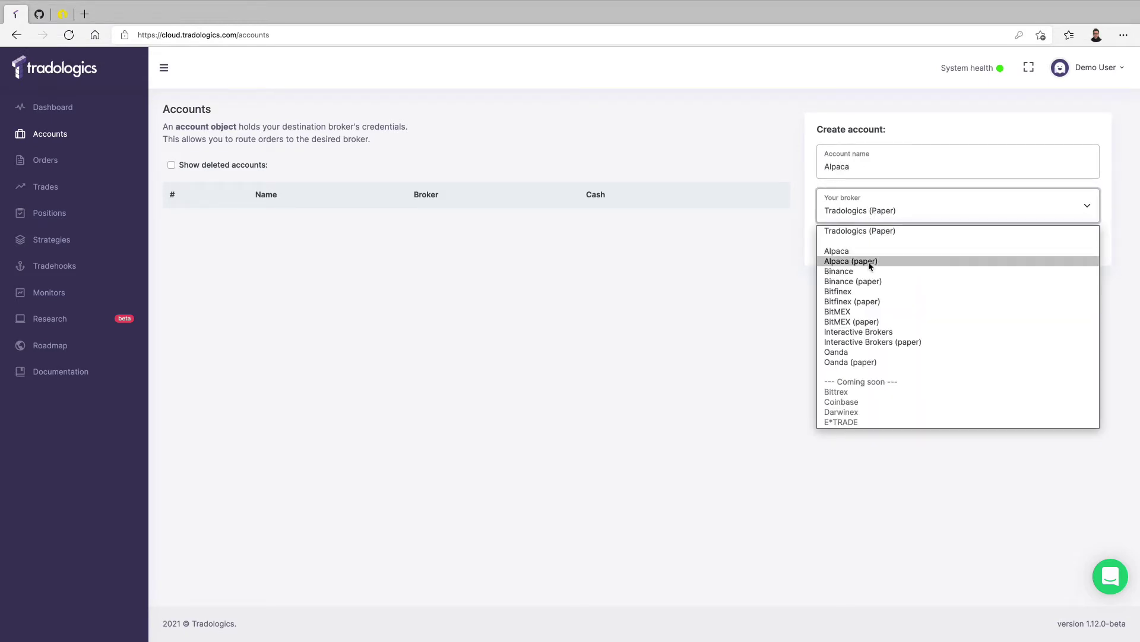
{"action": "left_click", "coordinate": [866, 262]}
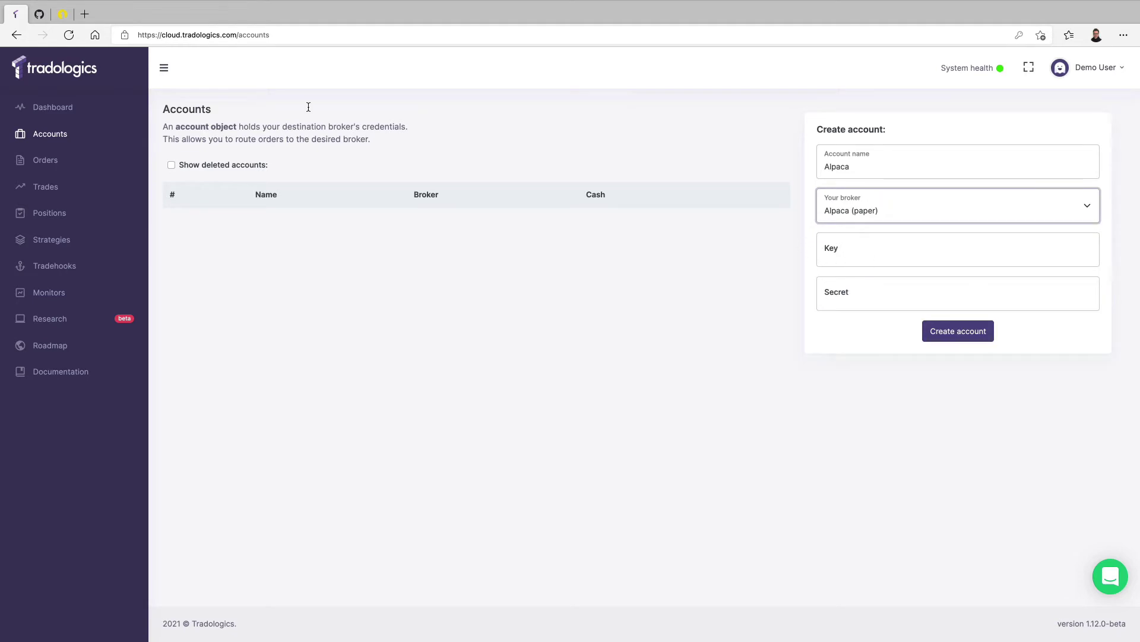
- Copy the API key ID from the Alpaca dashboard and paste it into the new Tradologics account's Key field
{"action": "left_click", "coordinate": [62, 14]}
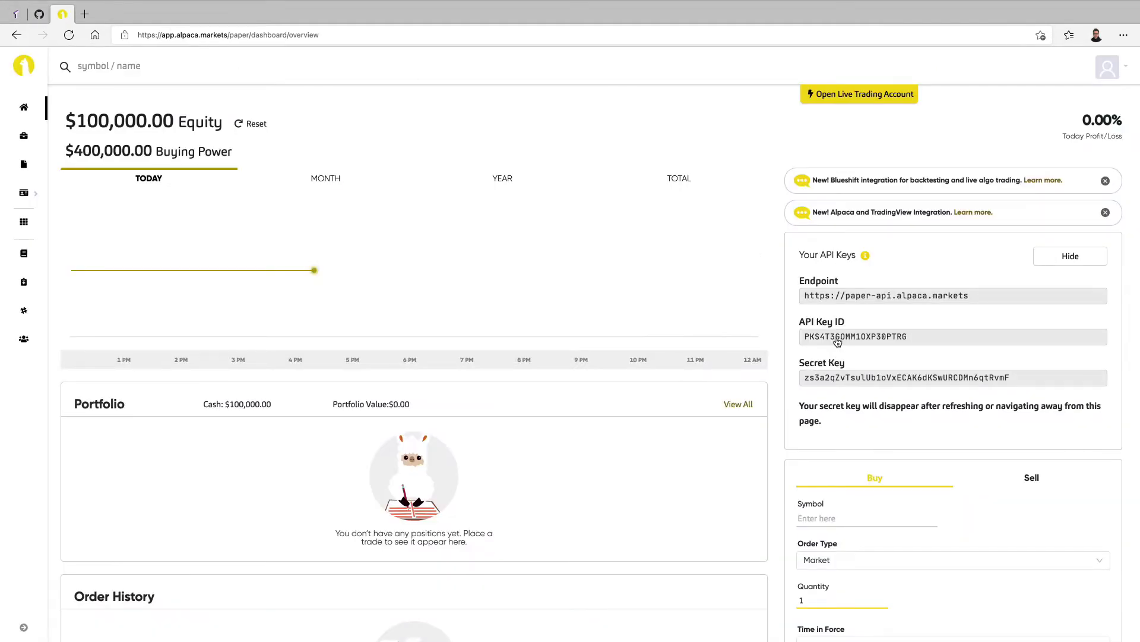
{"action": "left_click", "coordinate": [834, 338]}
{"action": "left_click", "coordinate": [16, 14]}
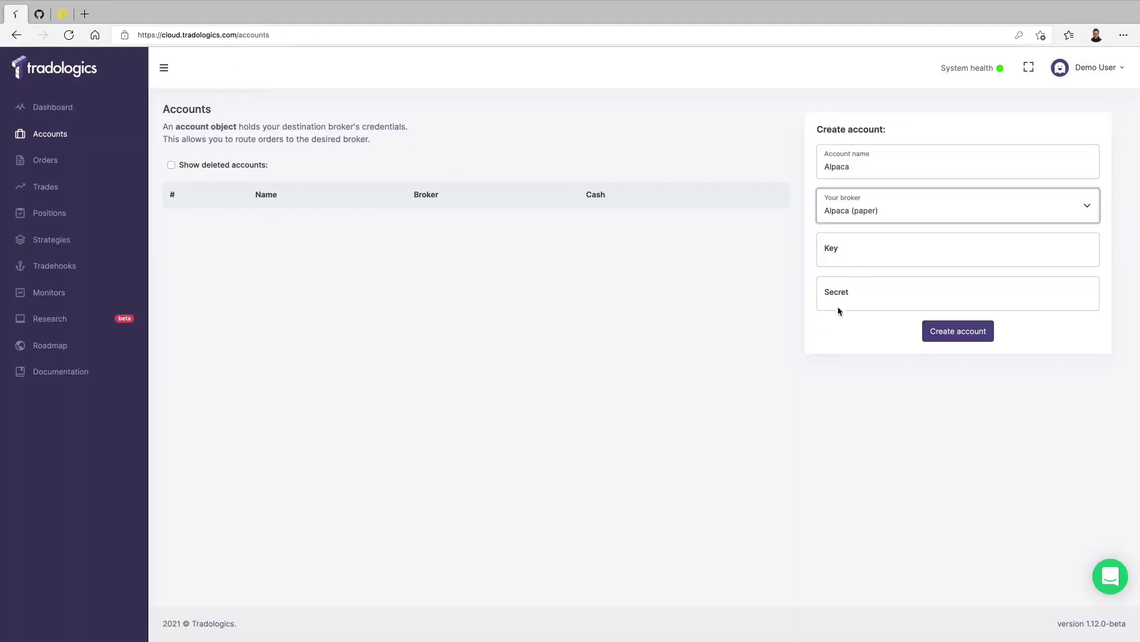
{"action": "key", "text": "Tab"}
{"action": "key", "text": "ctrl+v"}
- Copy the secret key from the Alpaca dashboard and paste it into the Tradologics account's Secret field
{"action": "left_click", "coordinate": [62, 14]}
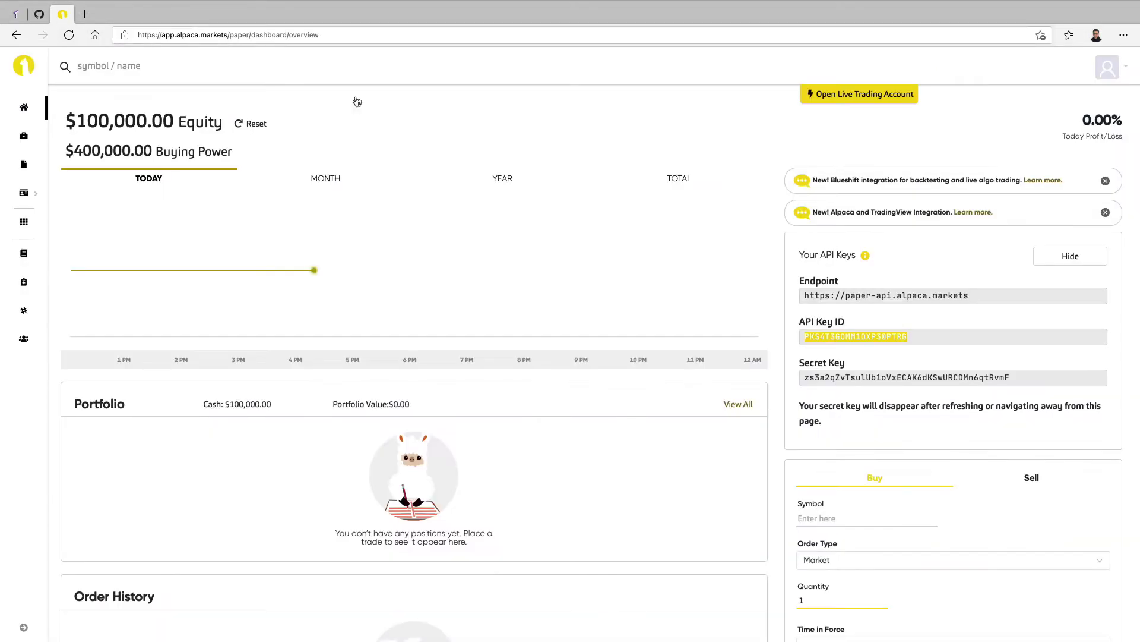
{"action": "left_click", "coordinate": [820, 379]}
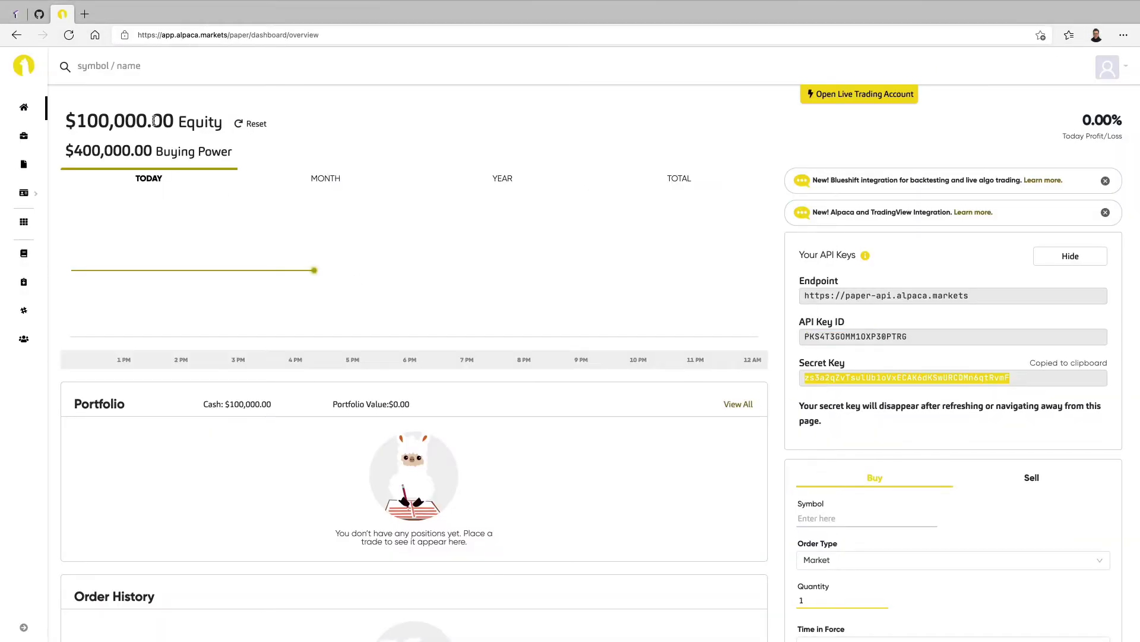
{"action": "left_click", "coordinate": [16, 14]}
{"action": "left_click", "coordinate": [882, 298]}
{"action": "key", "text": "ctrl+v"}
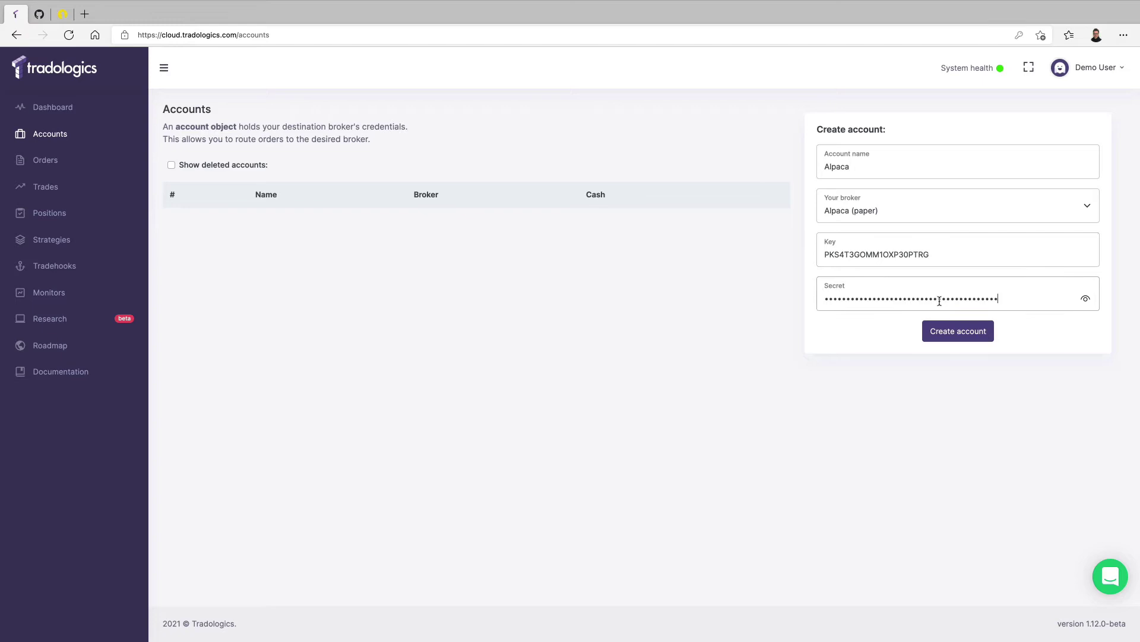
- Create the Alpaca account and open its details to review the account info and stats
{"action": "left_click", "coordinate": [977, 331]}
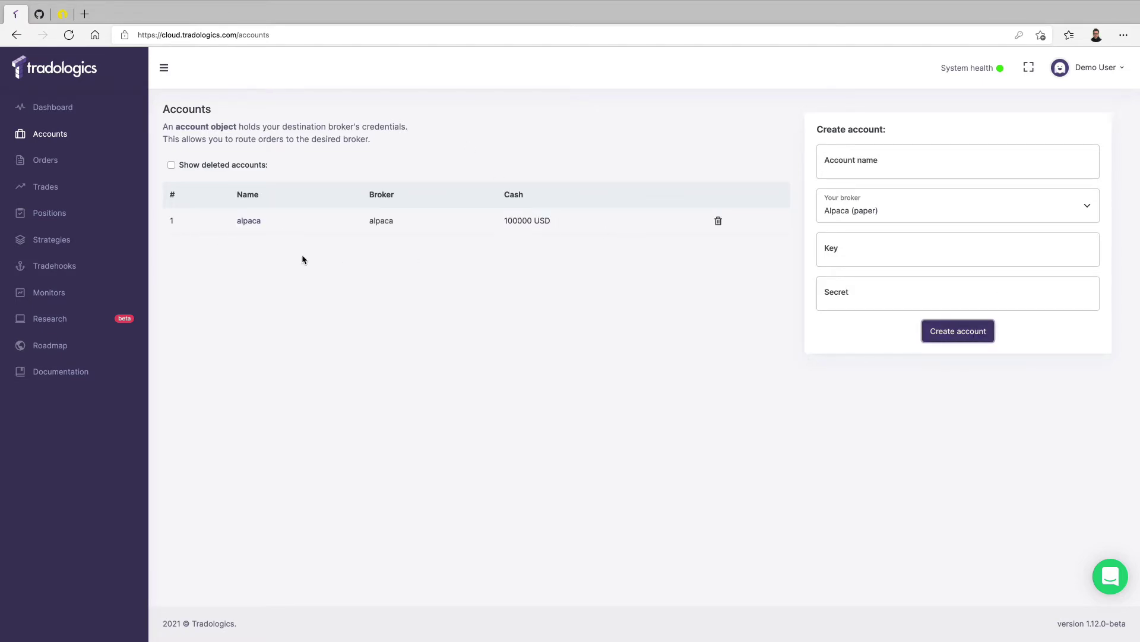
{"action": "left_click", "coordinate": [249, 222]}
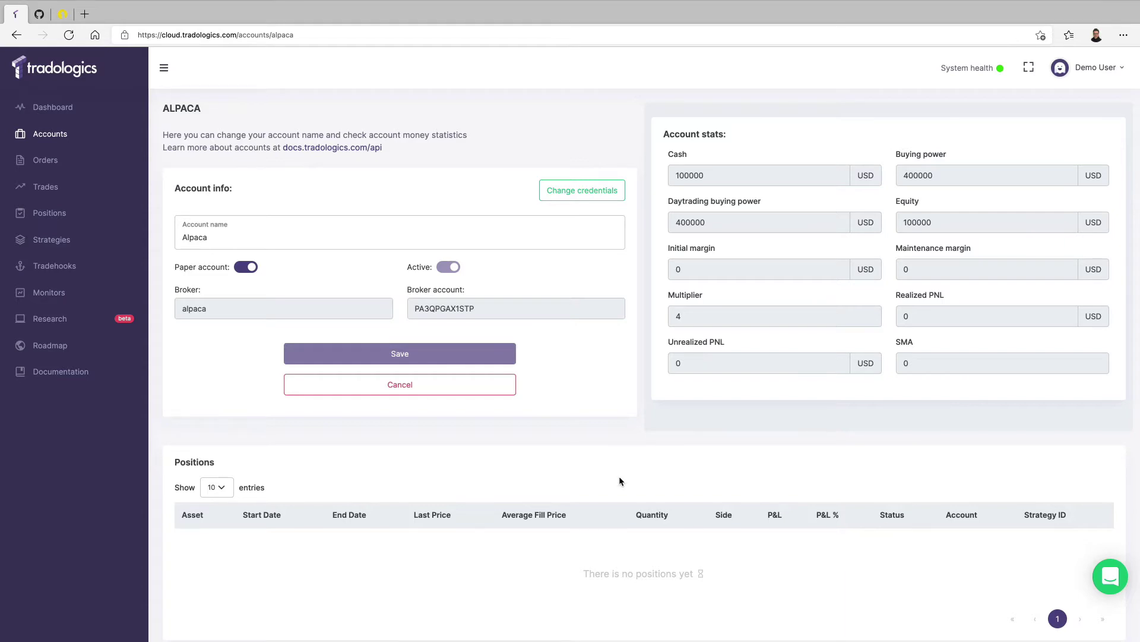
- Start a new tradehook and add SPY - S&P 500 ETF TRUST ETF as its first asset
{"action": "left_click", "coordinate": [47, 270]}
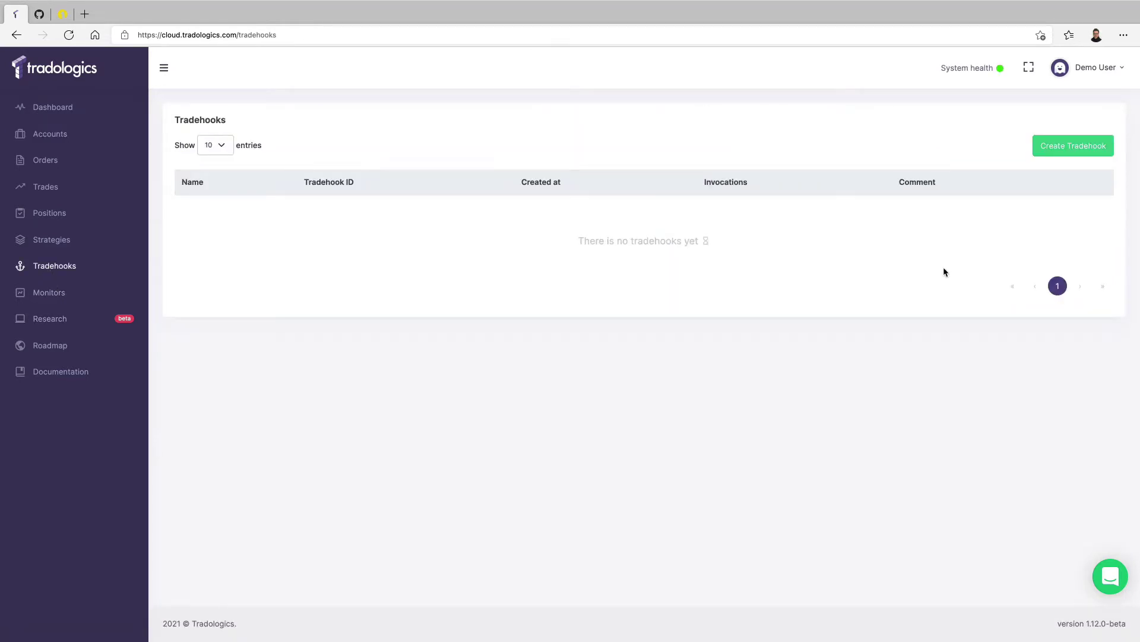
{"action": "left_click", "coordinate": [1073, 149]}
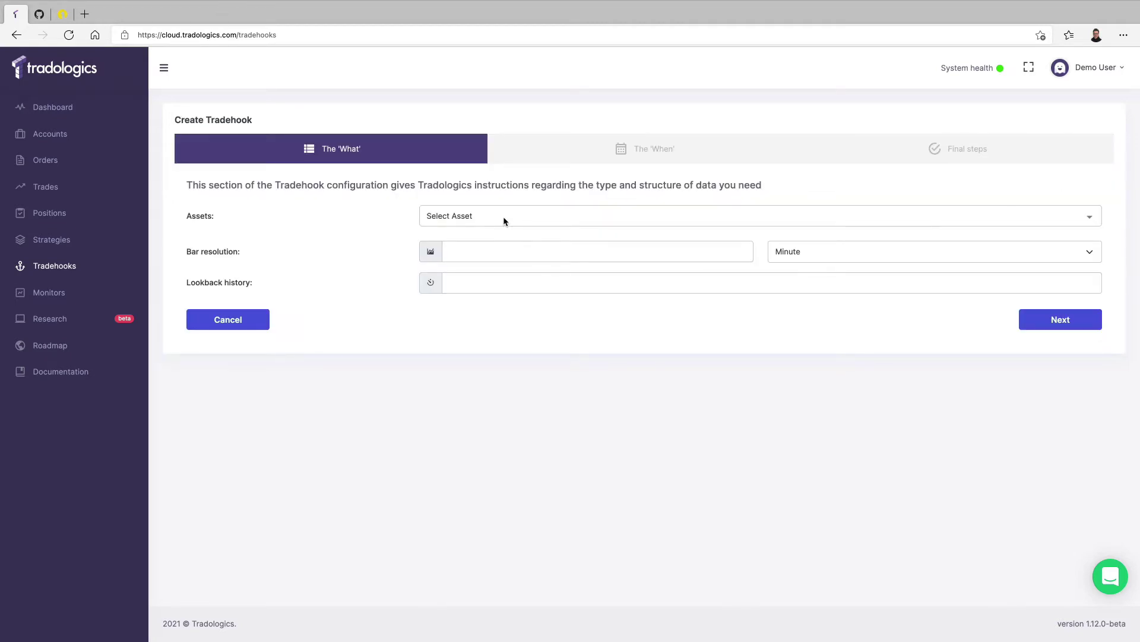
{"action": "left_click", "coordinate": [518, 217]}
{"action": "type", "text": "SPY"}
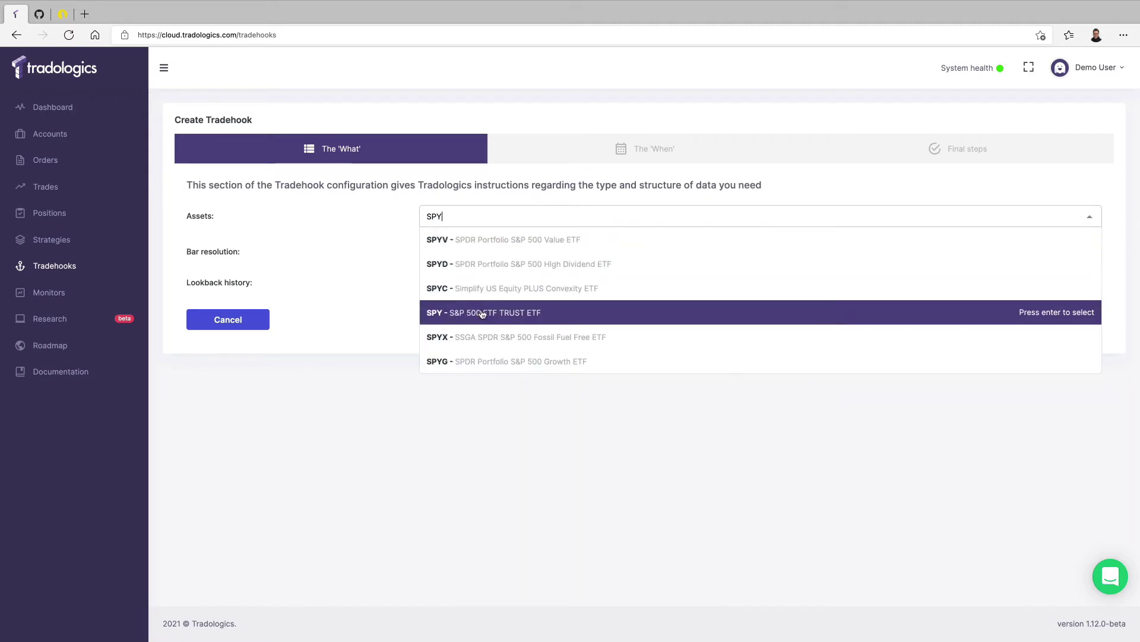
{"action": "left_click", "coordinate": [629, 312]}
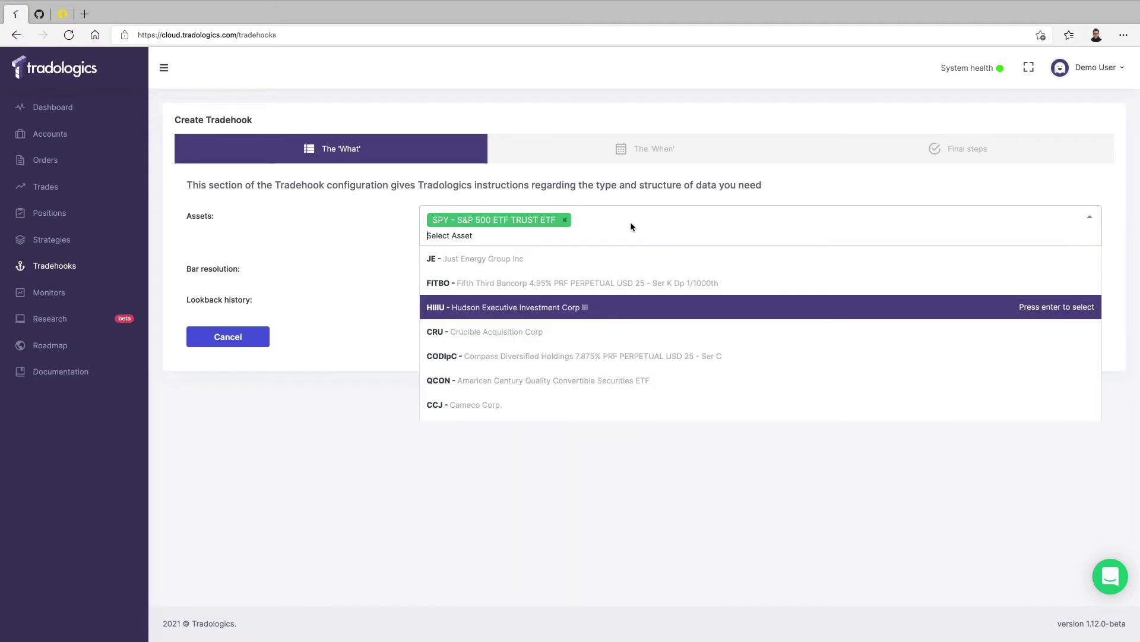
- Add DIA (SPDR Dow Jones Industrial Average ETF) and IWM (iShares Russell 2000 ETF) to the tradehook's assets
{"action": "type", "text": "DIA"}
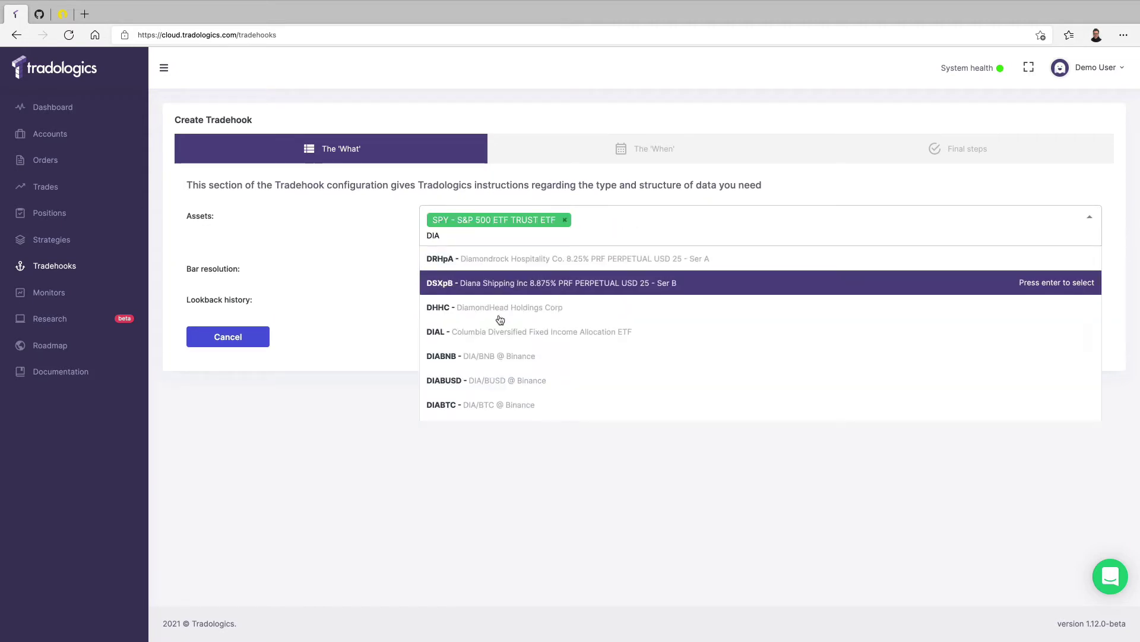
{"action": "scroll", "coordinate": [487, 355], "scroll_direction": "down", "scroll_amount": 1}
{"action": "scroll", "coordinate": [488, 354], "scroll_direction": "down", "scroll_amount": 1}
{"action": "left_click", "coordinate": [465, 408]}
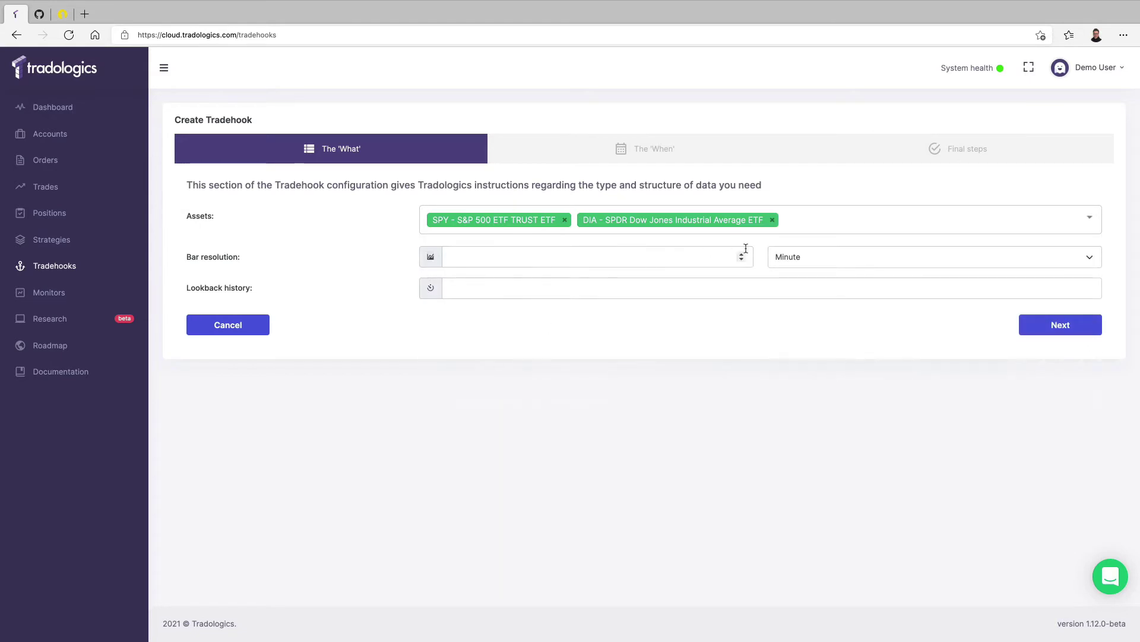
{"action": "left_click", "coordinate": [821, 225]}
{"action": "type", "text": "IW"}
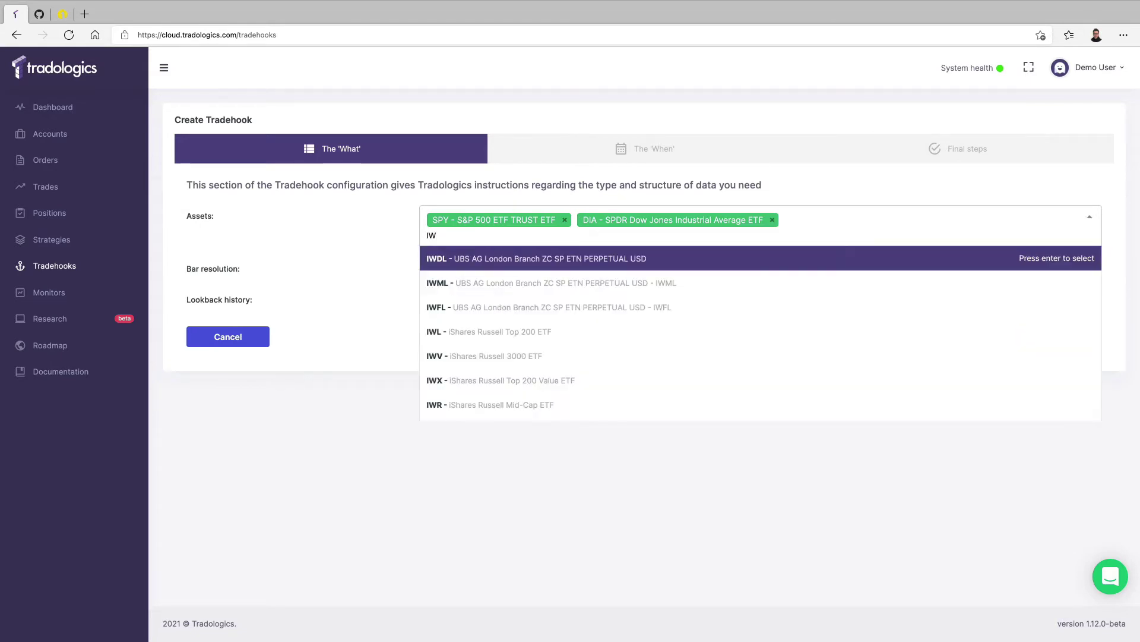
{"action": "type", "text": "M"}
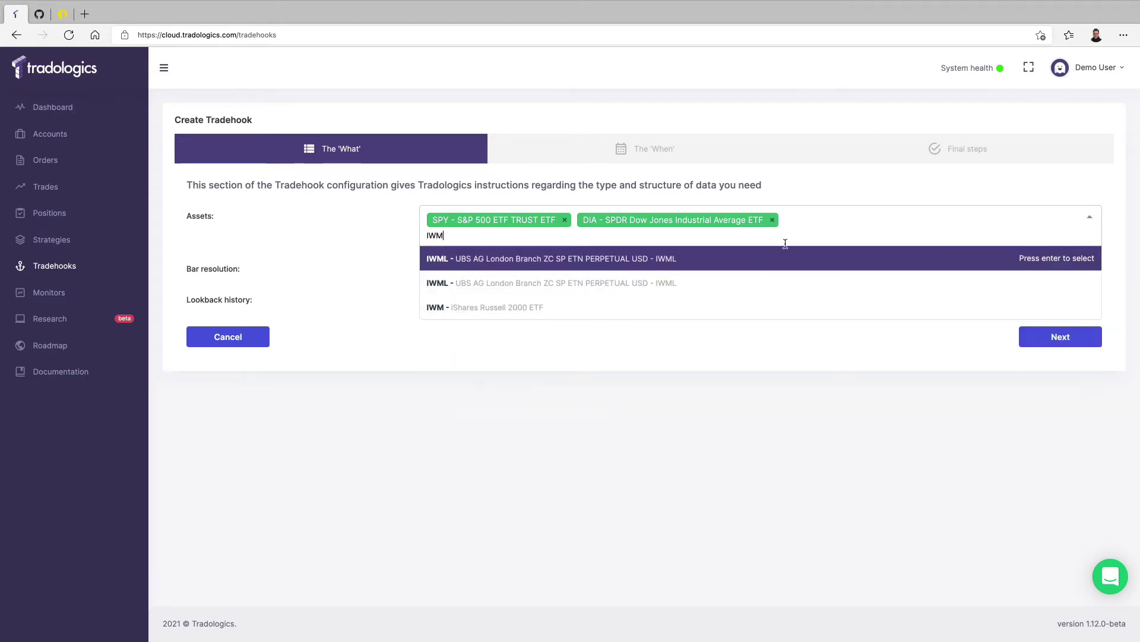
{"action": "left_click", "coordinate": [521, 307]}
- Add QQQ (Invesco QQQ Trust), TLT (20+ Year Treasury Bond ETF) and GLD (SPDR Gold Shares ETF) to the tradehook's assets
{"action": "left_click", "coordinate": [992, 220]}
{"action": "type", "text": "QQQ"}
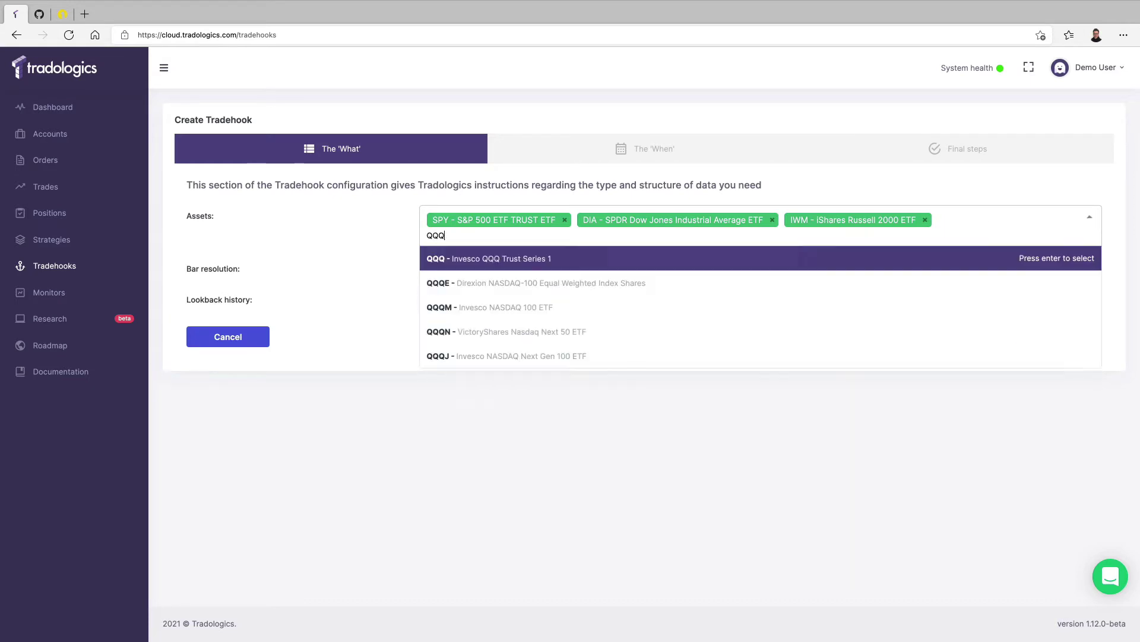
{"action": "left_click", "coordinate": [547, 264]}
{"action": "left_click", "coordinate": [654, 247]}
{"action": "type", "text": "TLT"}
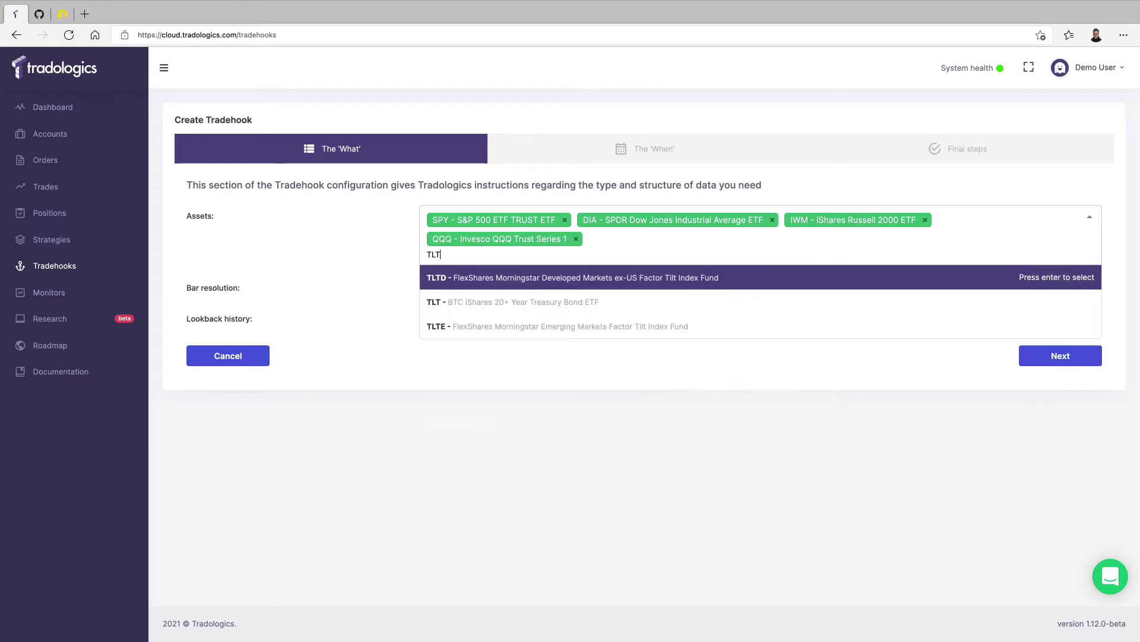
{"action": "left_click", "coordinate": [493, 303]}
{"action": "left_click", "coordinate": [830, 240]}
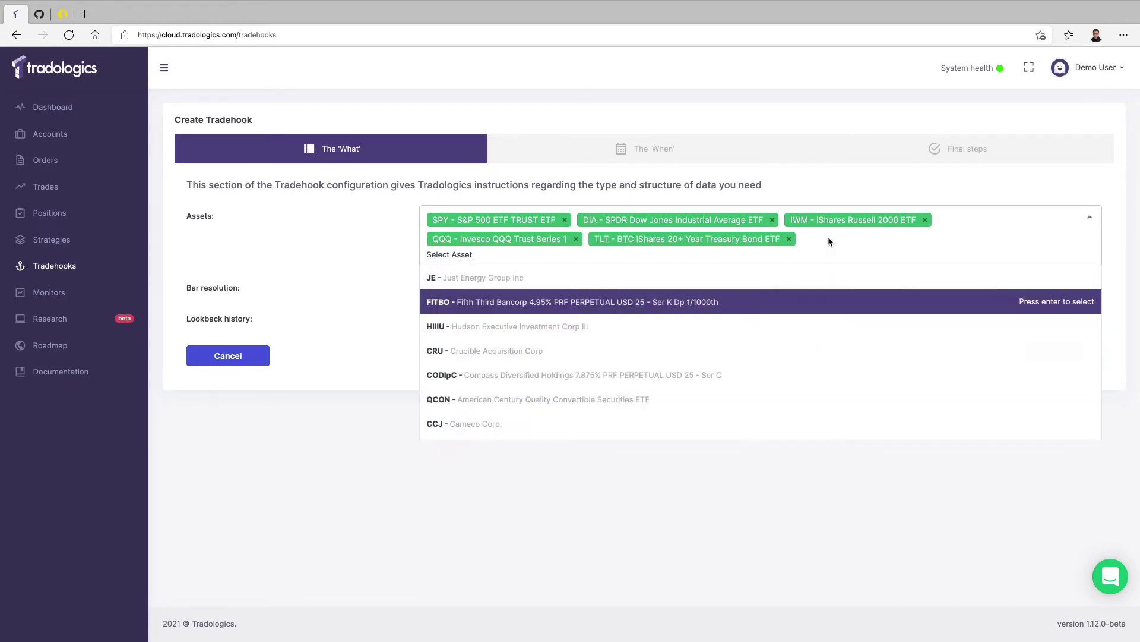
{"action": "type", "text": "GLD"}
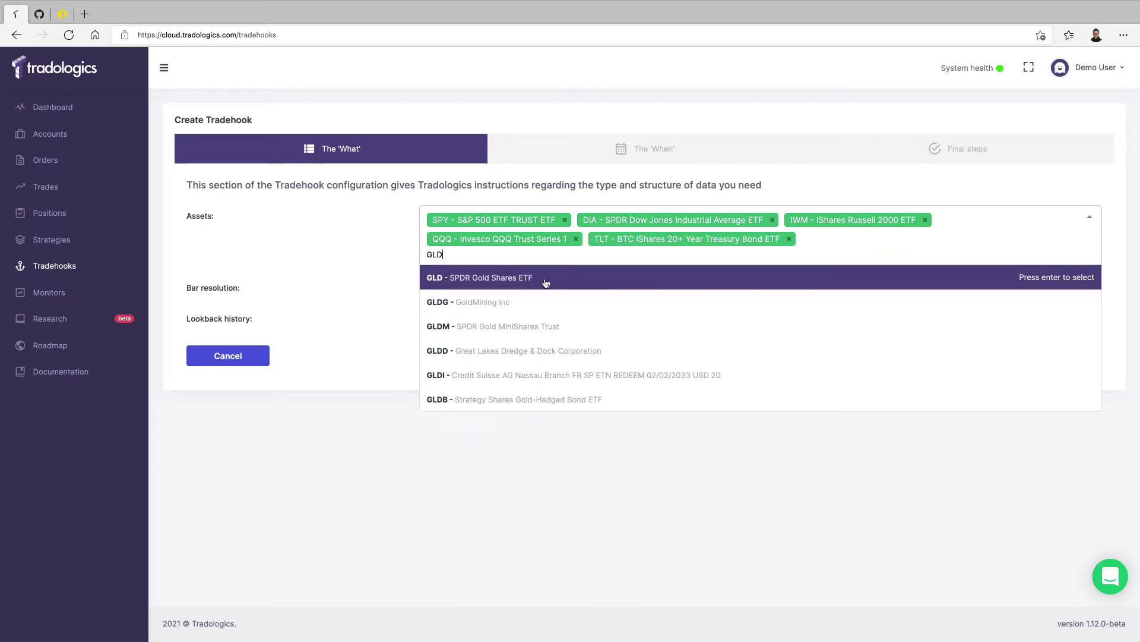
{"action": "left_click", "coordinate": [546, 283]}
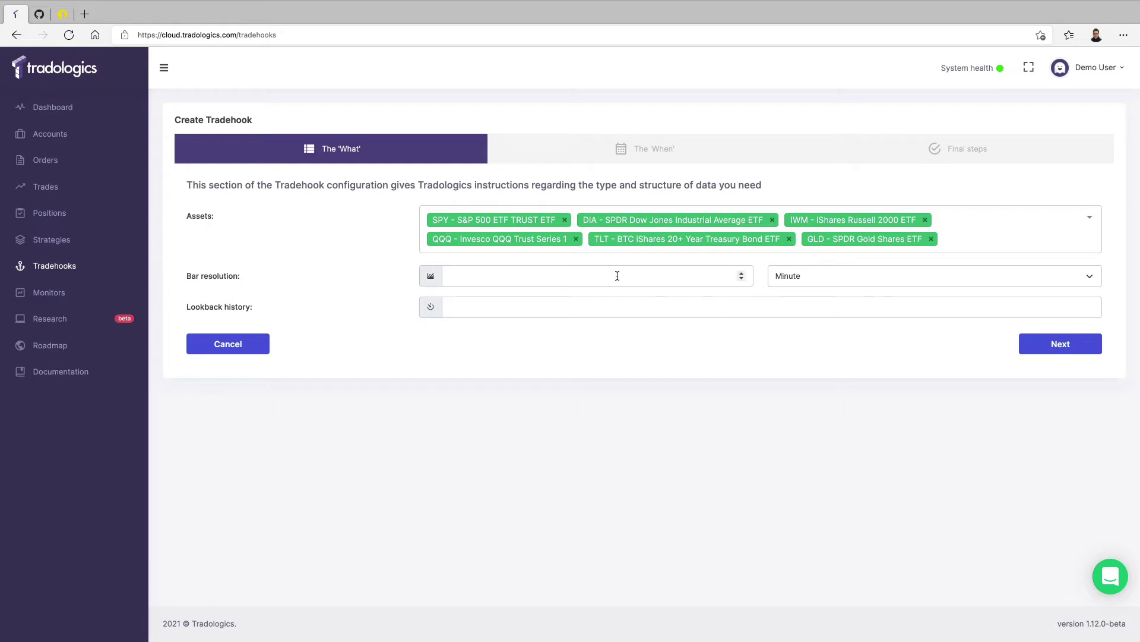
- Set the bar resolution to 1 Day and the lookback history to 10, and continue to the 'When' section
{"action": "left_click", "coordinate": [474, 274]}
{"action": "type", "text": "1"}
{"action": "left_click", "coordinate": [852, 276]}
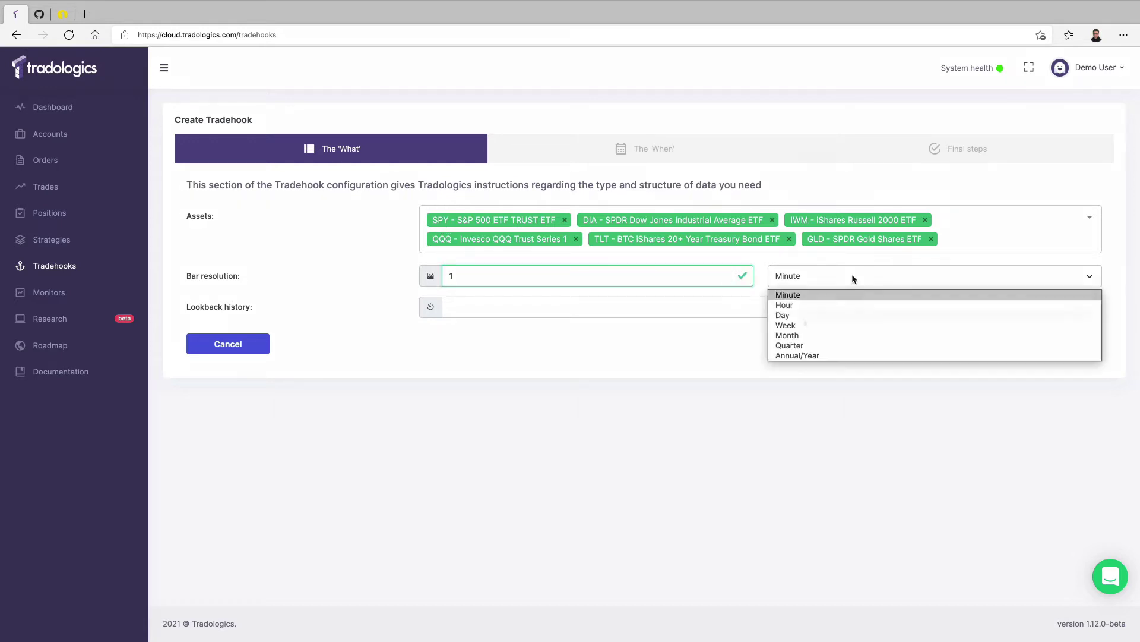
{"action": "left_click", "coordinate": [804, 317]}
{"action": "left_click", "coordinate": [526, 308]}
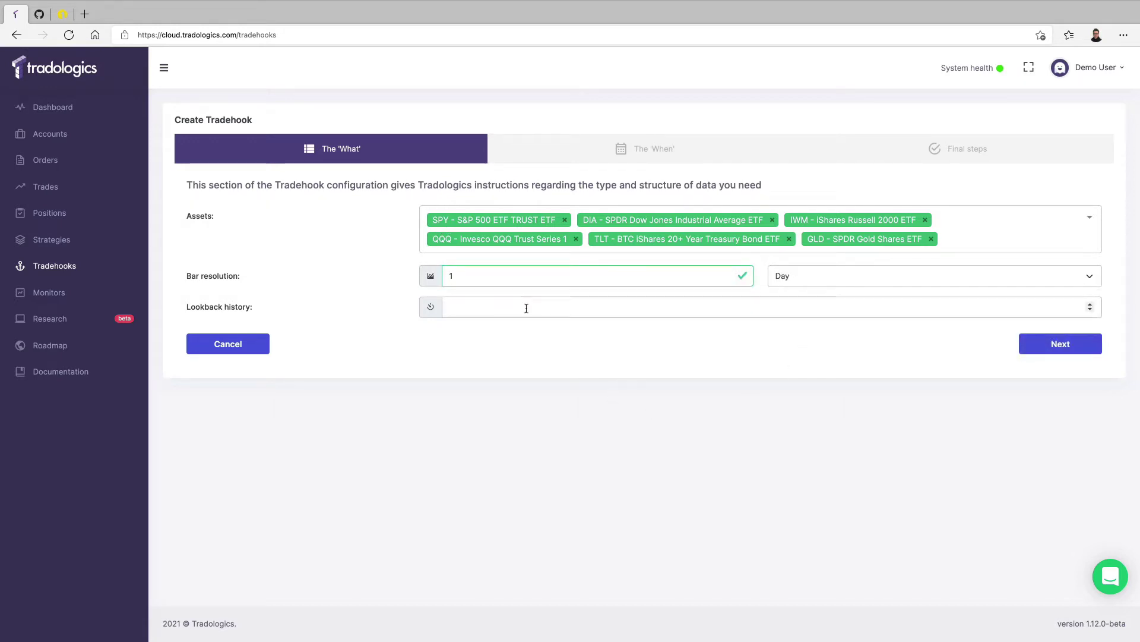
{"action": "type", "text": "10"}
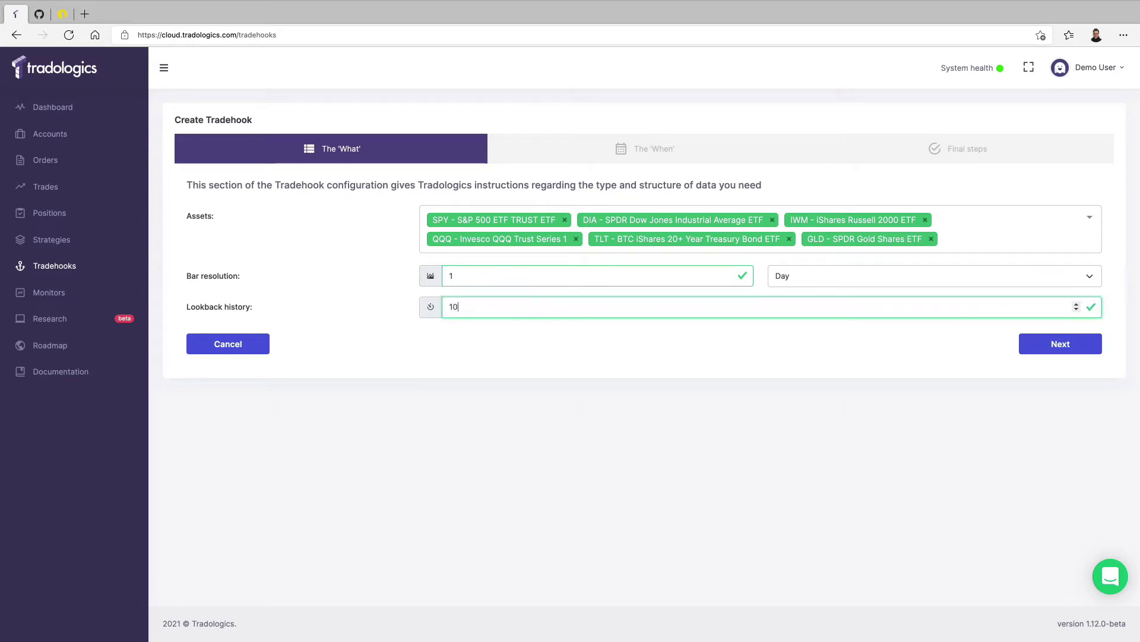
{"action": "left_click", "coordinate": [637, 342]}
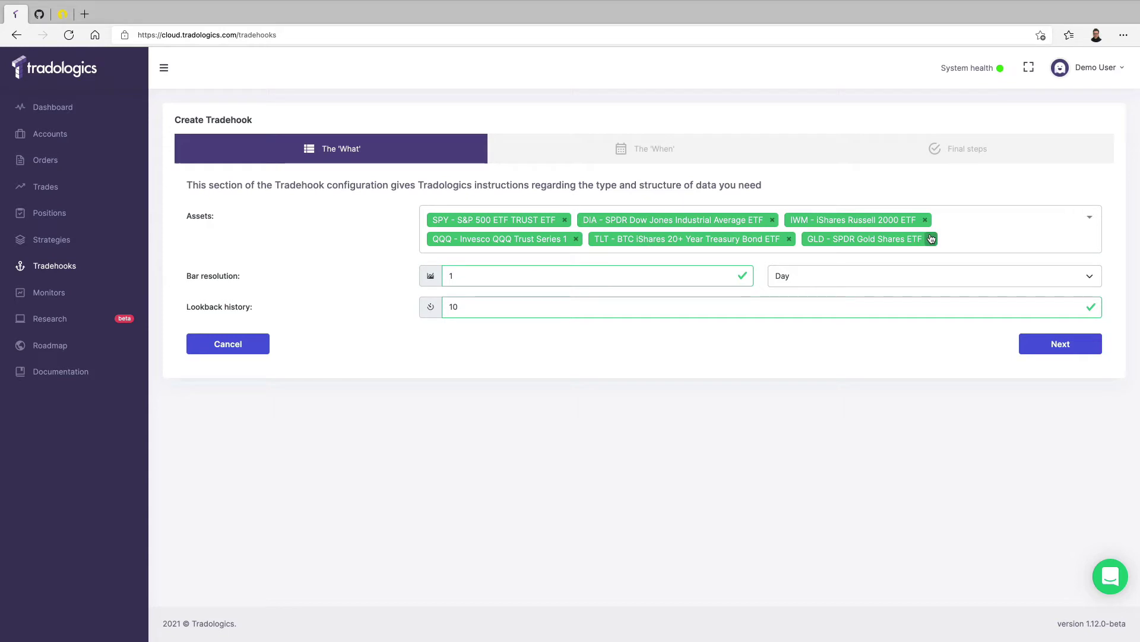
{"action": "left_click", "coordinate": [1061, 344]}
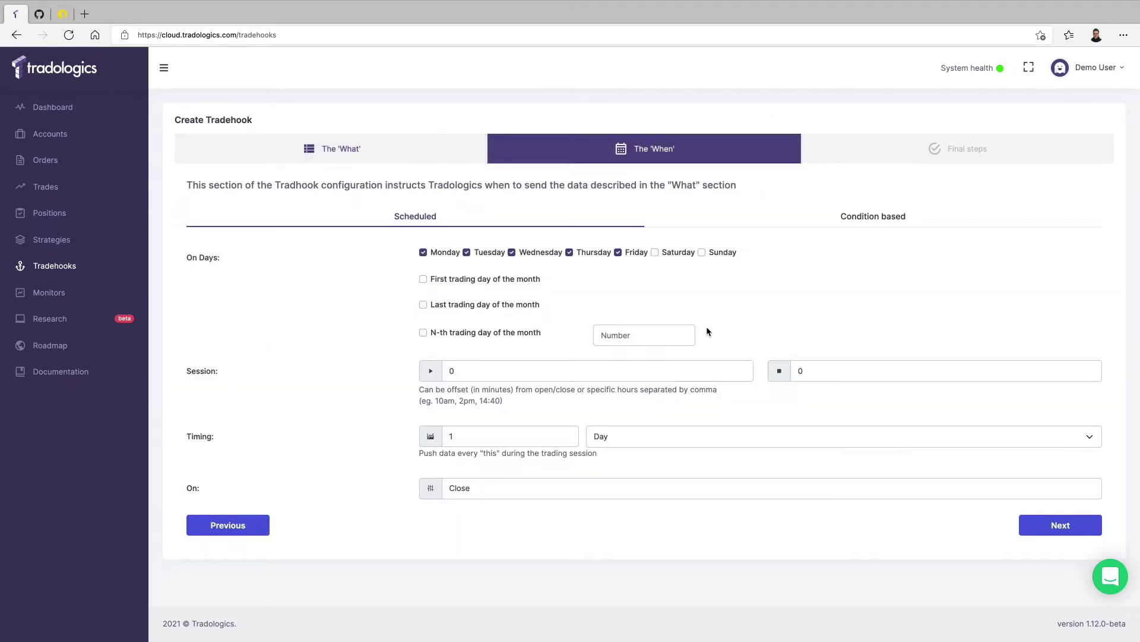
- Look at the condition-based trigger options and their asset list, and return to the scheduled options
{"action": "left_click", "coordinate": [891, 225]}
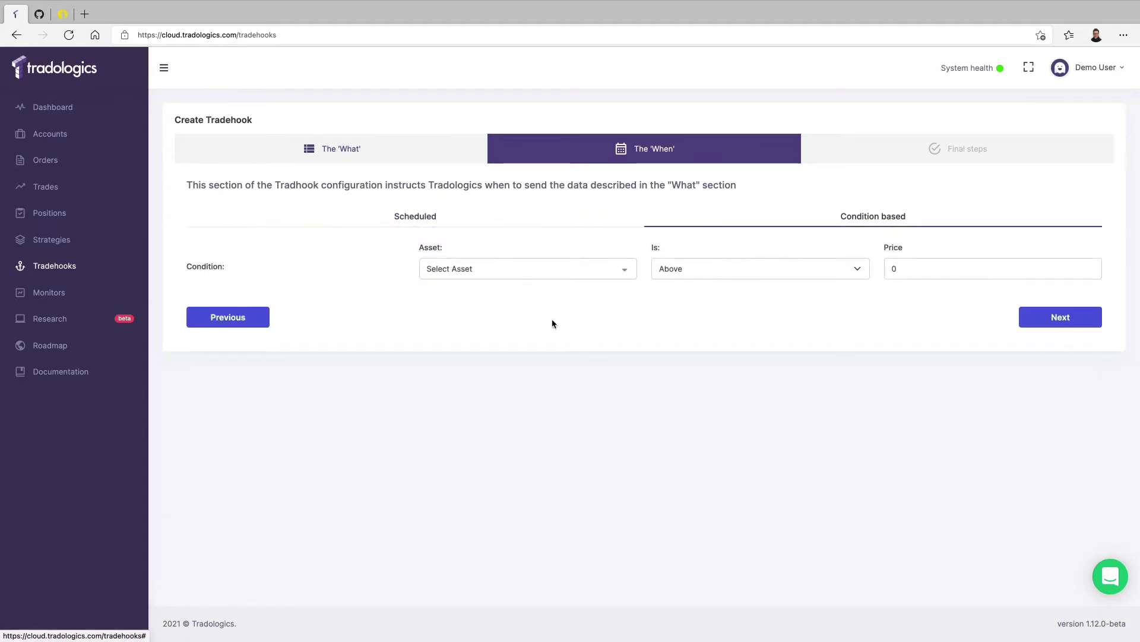
{"action": "left_click", "coordinate": [562, 271]}
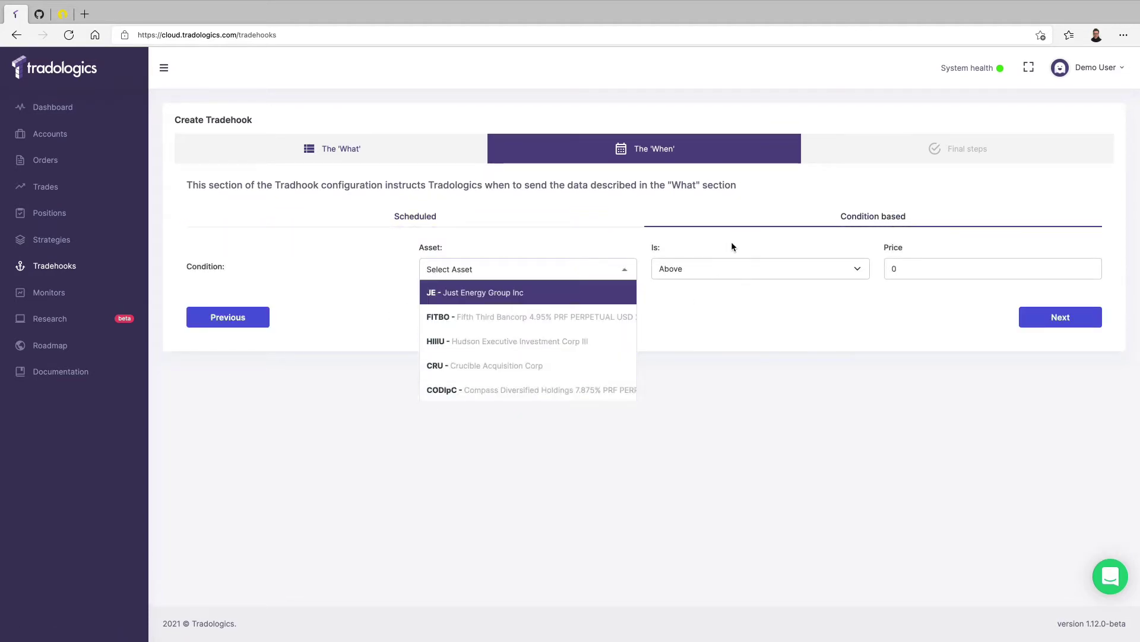
{"action": "left_click", "coordinate": [433, 221]}
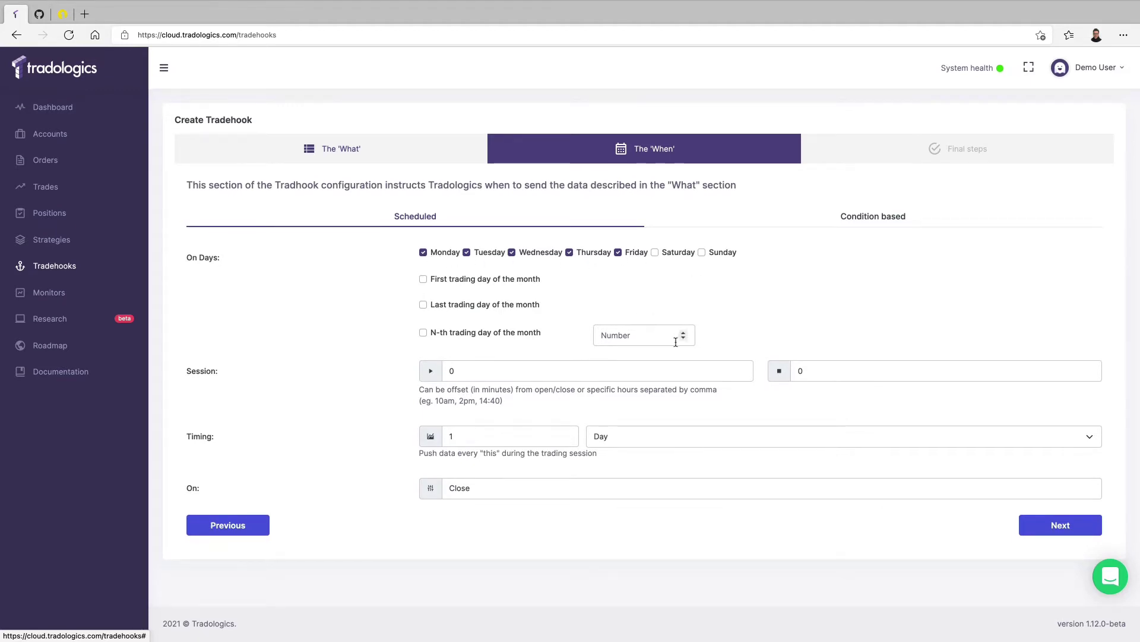
- Try the first and N-th trading day of the month options with the number 5, leaving both options unchecked
{"action": "left_click", "coordinate": [423, 279]}
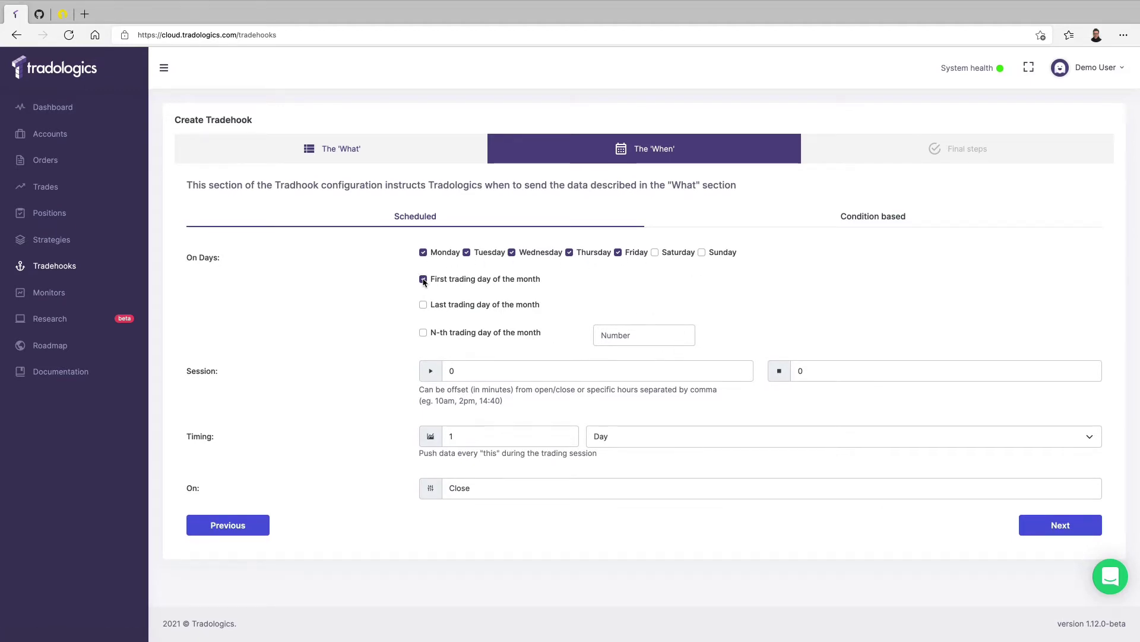
{"action": "left_click", "coordinate": [422, 333]}
{"action": "left_click", "coordinate": [635, 335]}
{"action": "type", "text": "5"}
{"action": "left_click", "coordinate": [424, 334]}
{"action": "scroll", "coordinate": [490, 424], "scroll_direction": "down", "scroll_amount": 1}
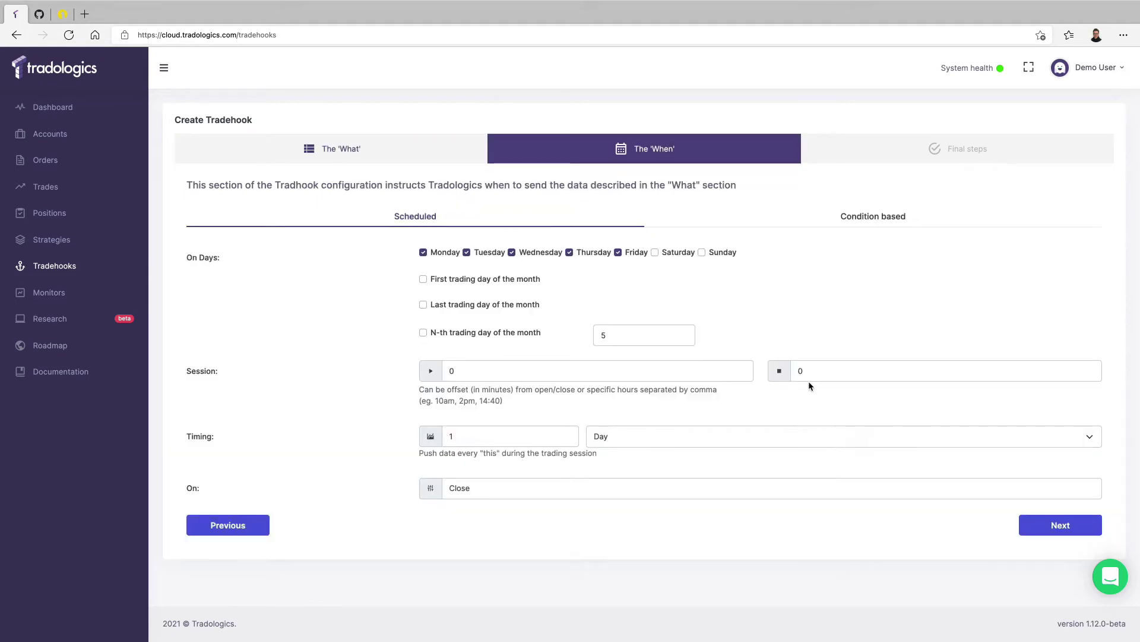
- Try session start values of -60 and 10am, and set the session start back to 0
{"action": "double_click", "coordinate": [494, 374]}
{"action": "type", "text": "-60"}
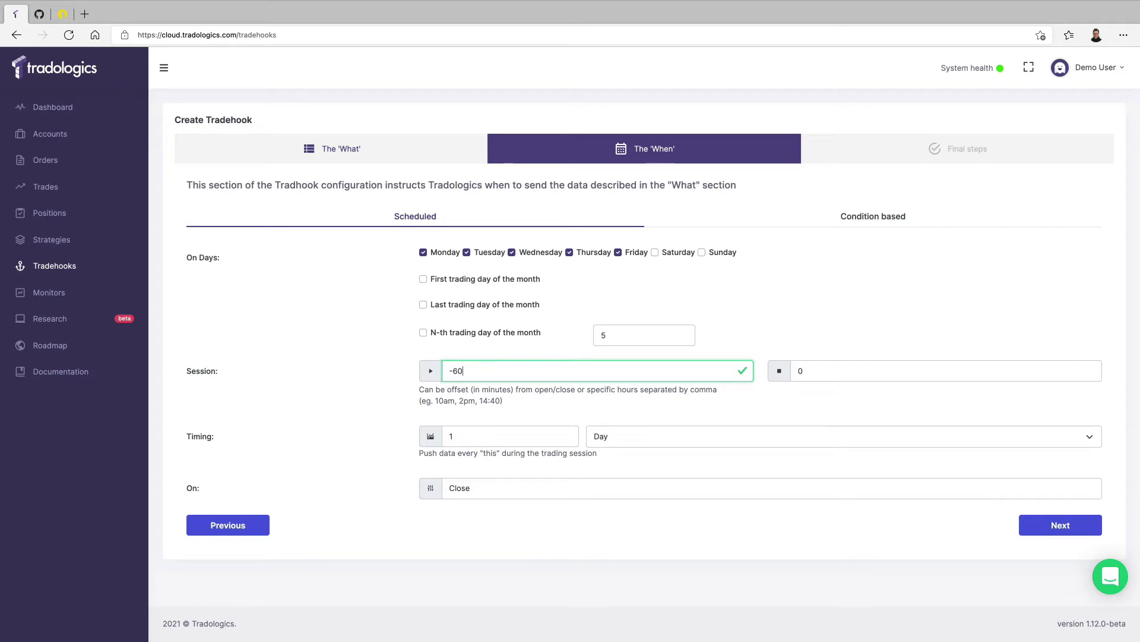
{"action": "triple_click", "coordinate": [579, 378]}
{"action": "type", "text": "10am"}
{"action": "key", "text": "ctrl+a"}
{"action": "type", "text": "0"}
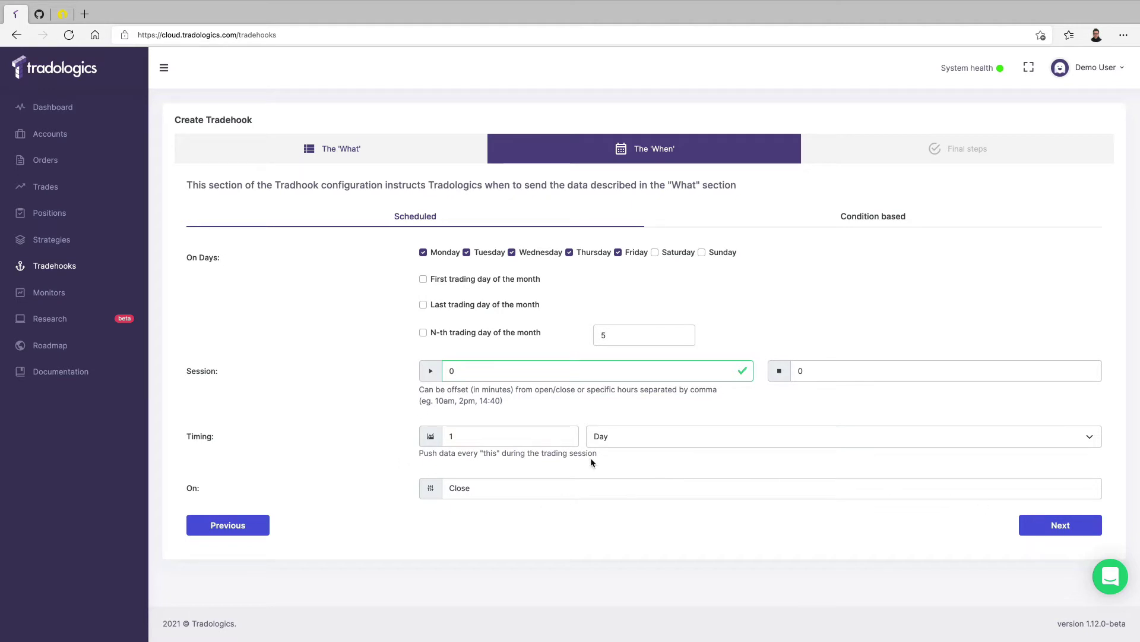
- Recheck the 'What' section, keep the weekday schedule, name the tradehook ETF-demo and create it
{"action": "left_click", "coordinate": [358, 150]}
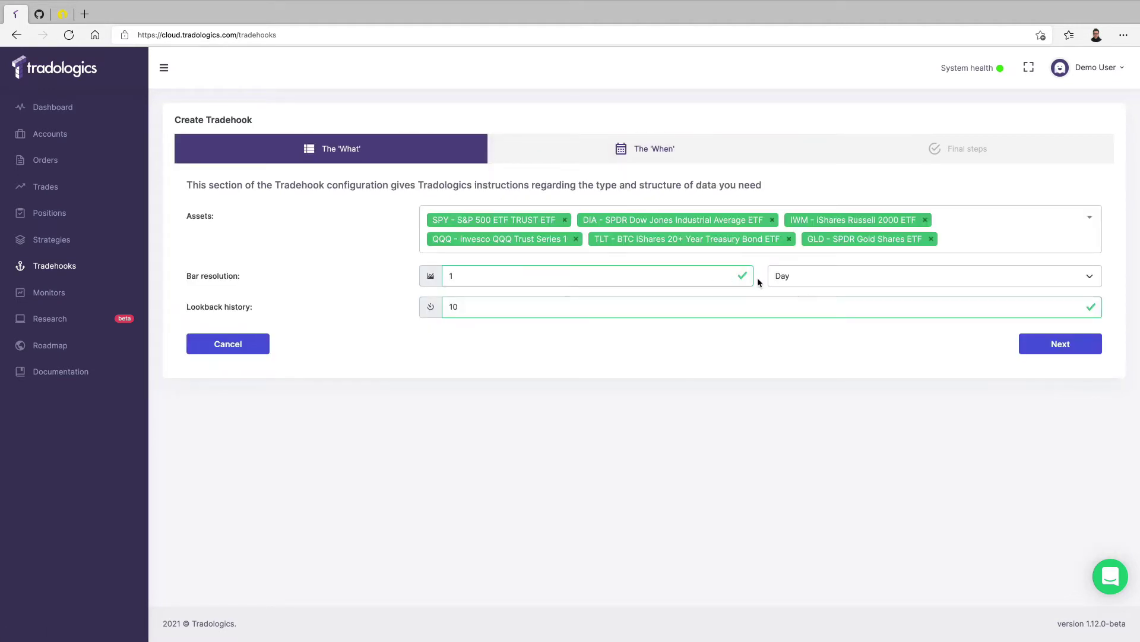
{"action": "left_click", "coordinate": [689, 145]}
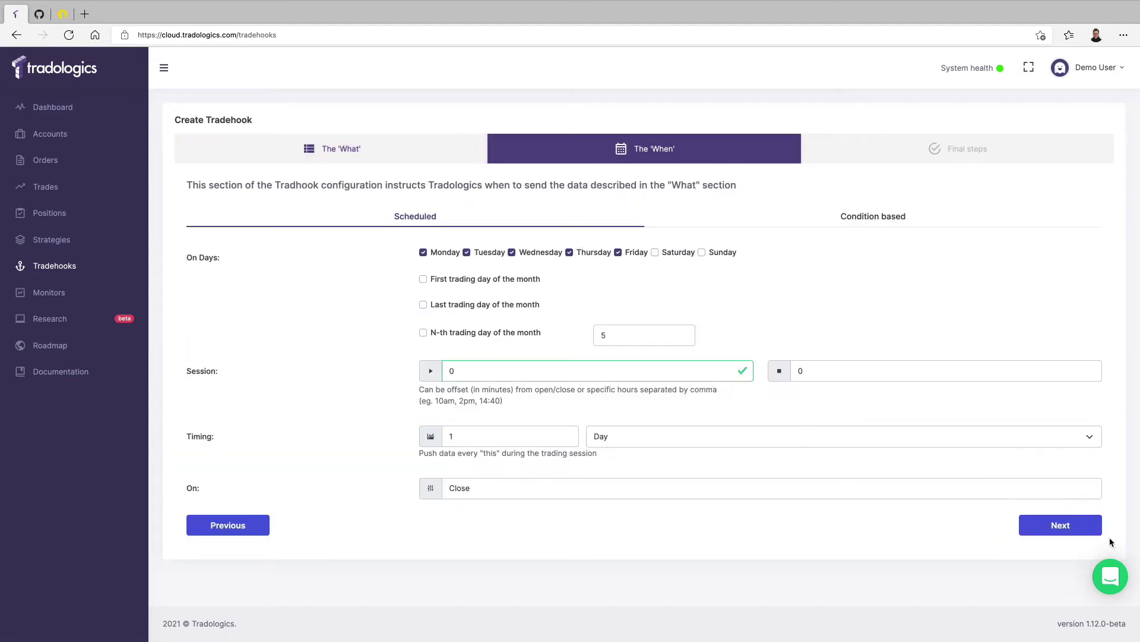
{"action": "left_click", "coordinate": [1061, 526]}
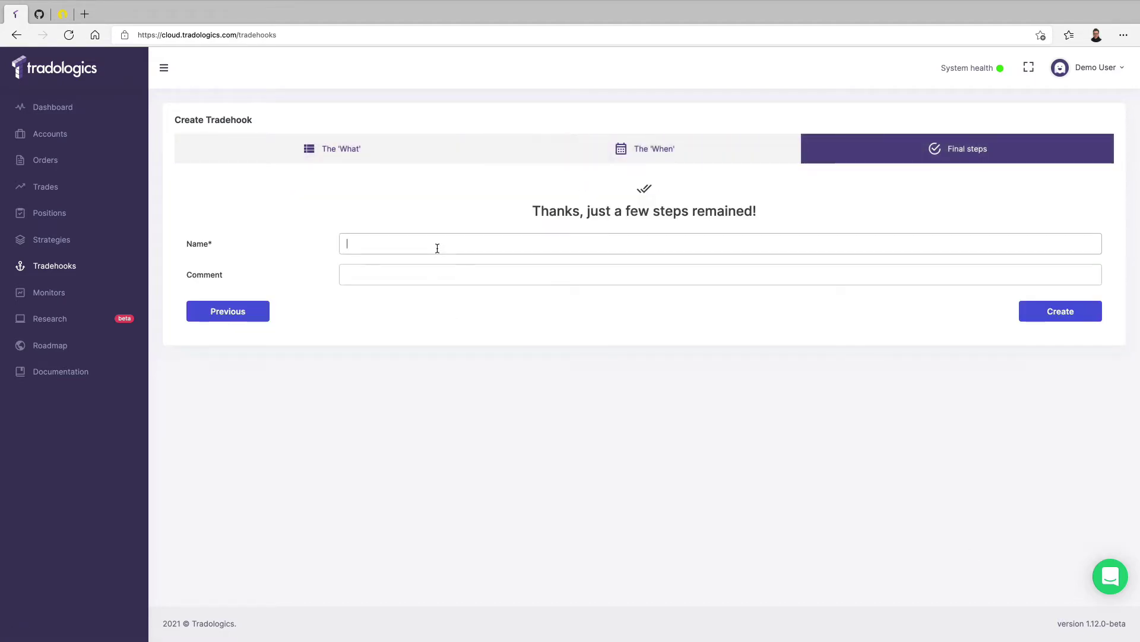
{"action": "type", "text": "ETF-demo"}
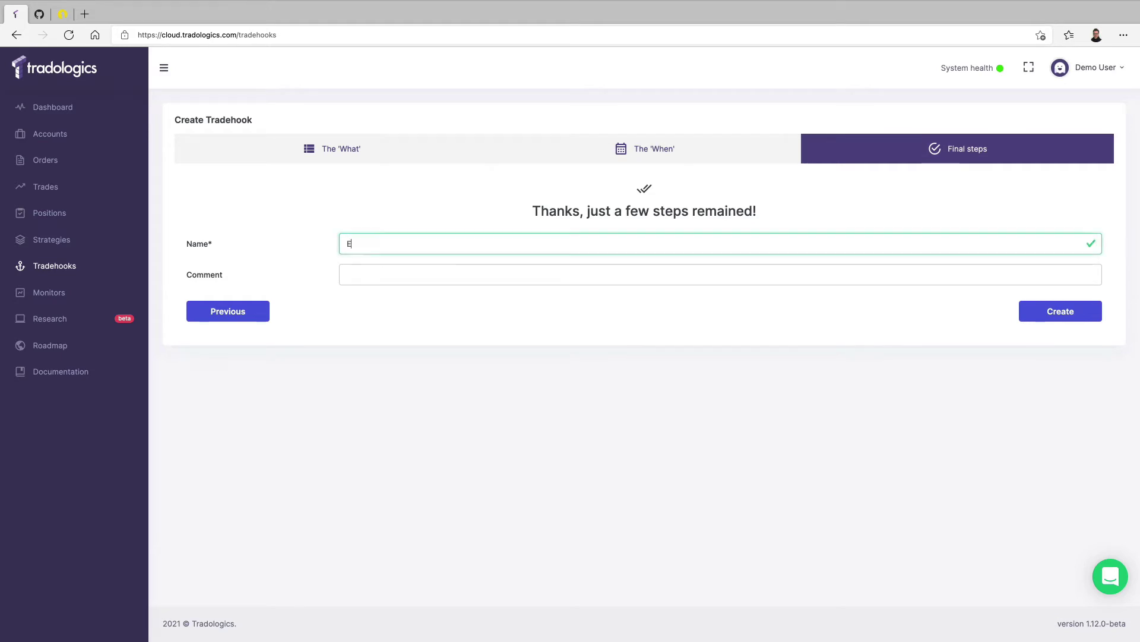
{"action": "left_click", "coordinate": [1061, 311]}
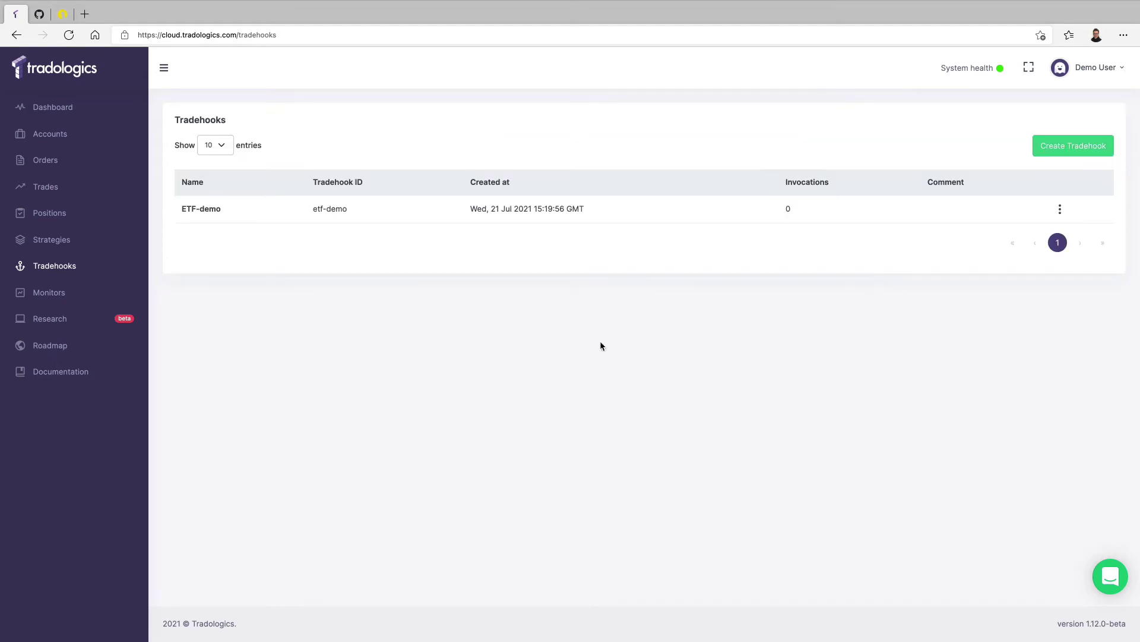
- Open the Strategies page, switch to the demo-strategy.js gist on GitHub and examine its strategy code, including the axios.setToken line
{"action": "left_click", "coordinate": [61, 245]}
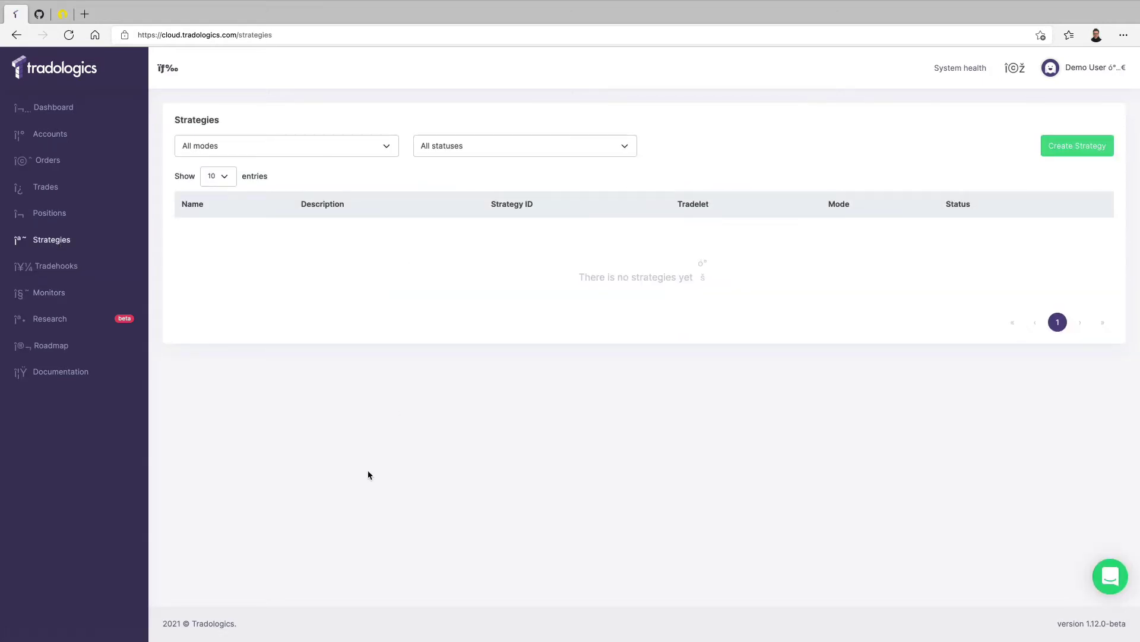
{"action": "left_click", "coordinate": [40, 14]}
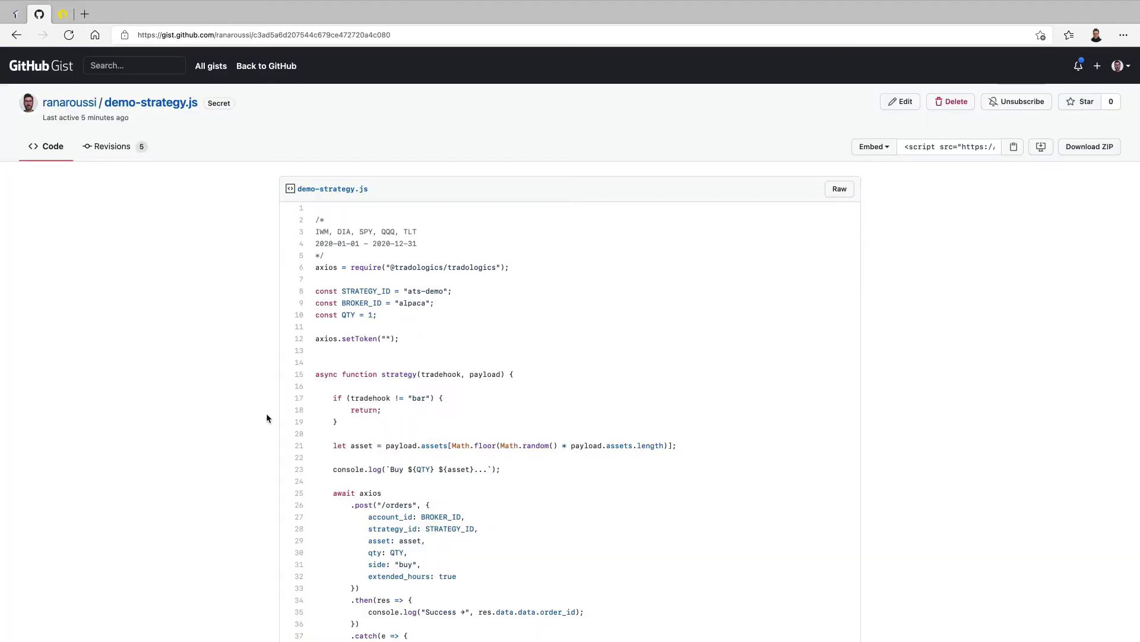
{"action": "scroll", "coordinate": [266, 415], "scroll_direction": "down", "scroll_amount": 5}
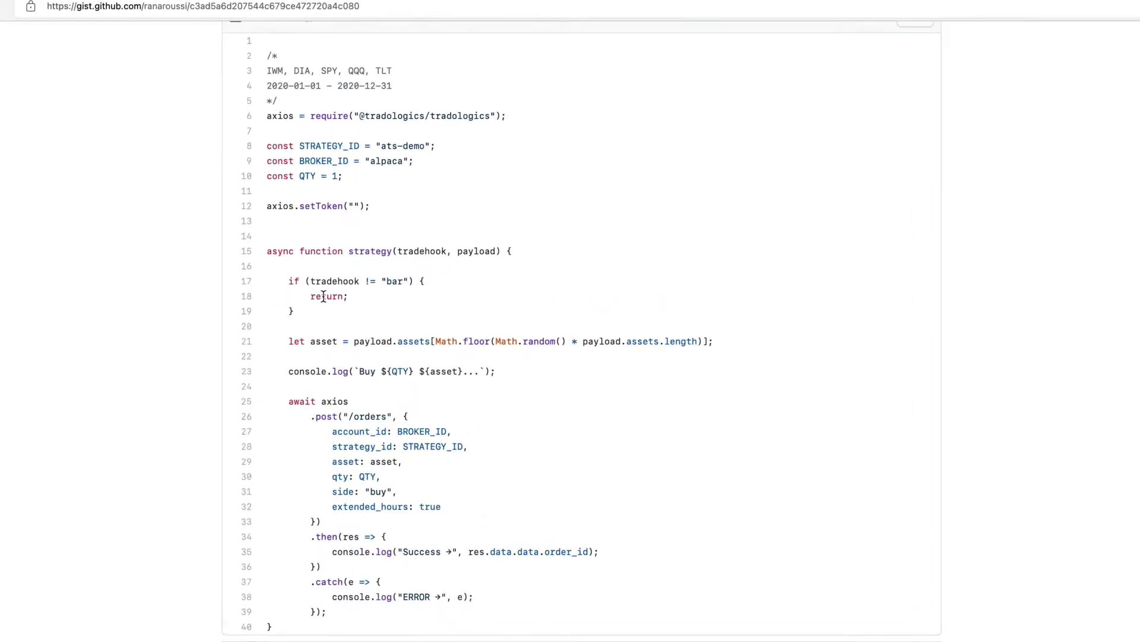
{"action": "scroll", "coordinate": [324, 296], "scroll_direction": "down", "scroll_amount": 2}
{"action": "scroll", "coordinate": [324, 296], "scroll_direction": "up", "scroll_amount": 1}
{"action": "left_click_drag", "start_coordinate": [272, 63], "coordinate": [571, 45]}
{"action": "left_click", "coordinate": [283, 63]}
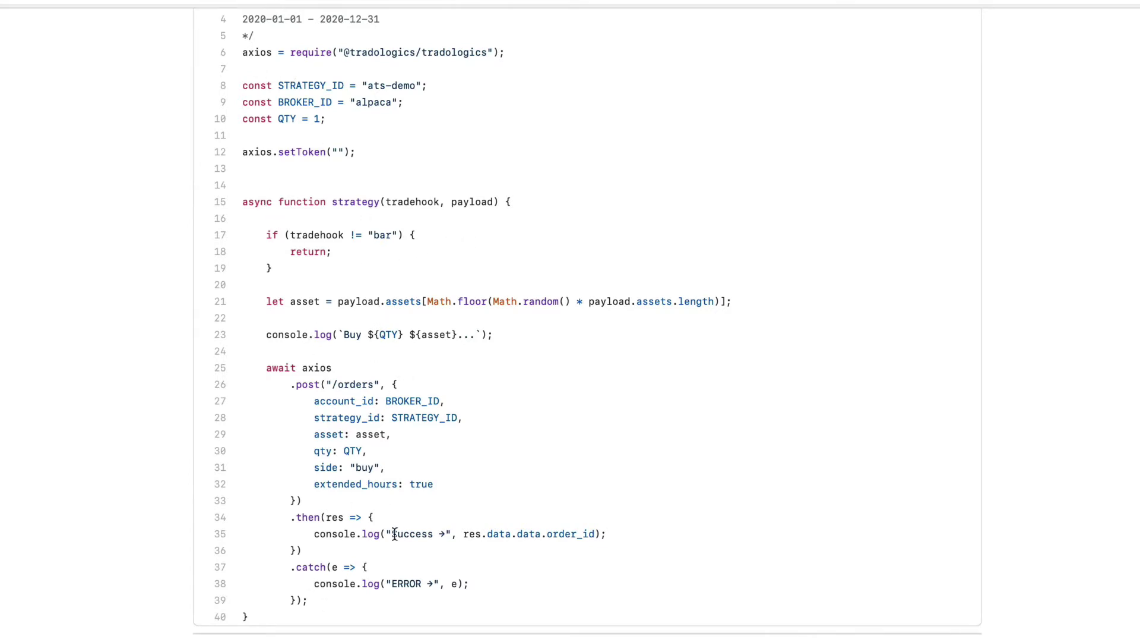
{"action": "left_click_drag", "start_coordinate": [371, 601], "coordinate": [493, 267]}
{"action": "left_click", "coordinate": [744, 332]}
{"action": "scroll", "coordinate": [746, 332], "scroll_direction": "up", "scroll_amount": 2}
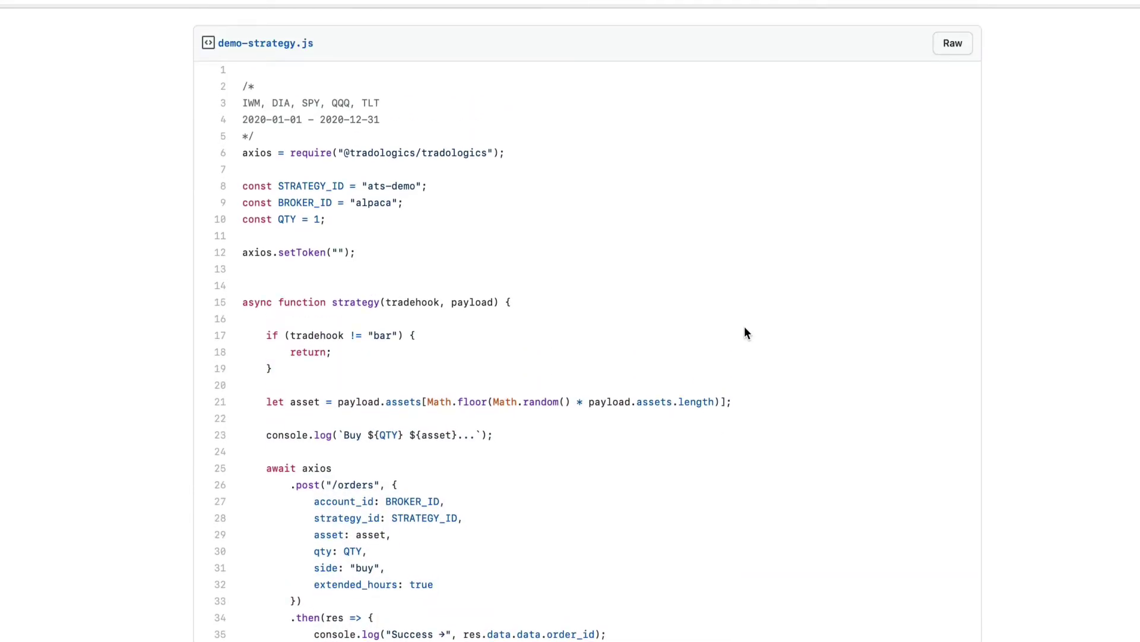
{"action": "scroll", "coordinate": [746, 328], "scroll_direction": "up", "scroll_amount": 2}
{"action": "scroll", "coordinate": [707, 465], "scroll_direction": "down", "scroll_amount": 1}
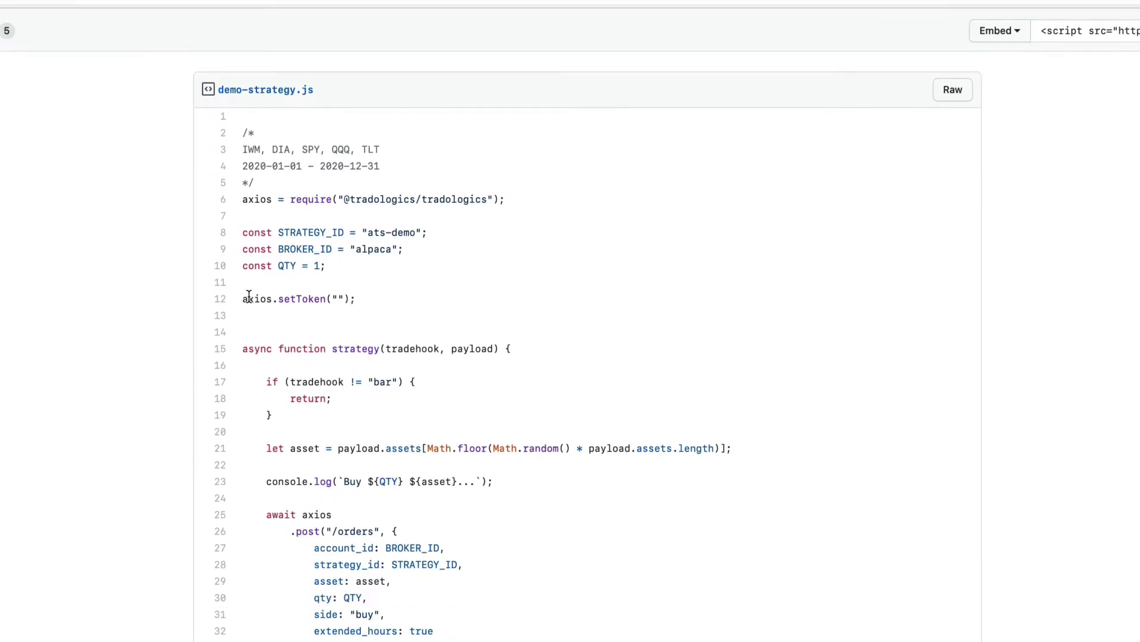
{"action": "left_click_drag", "start_coordinate": [243, 298], "coordinate": [374, 301]}
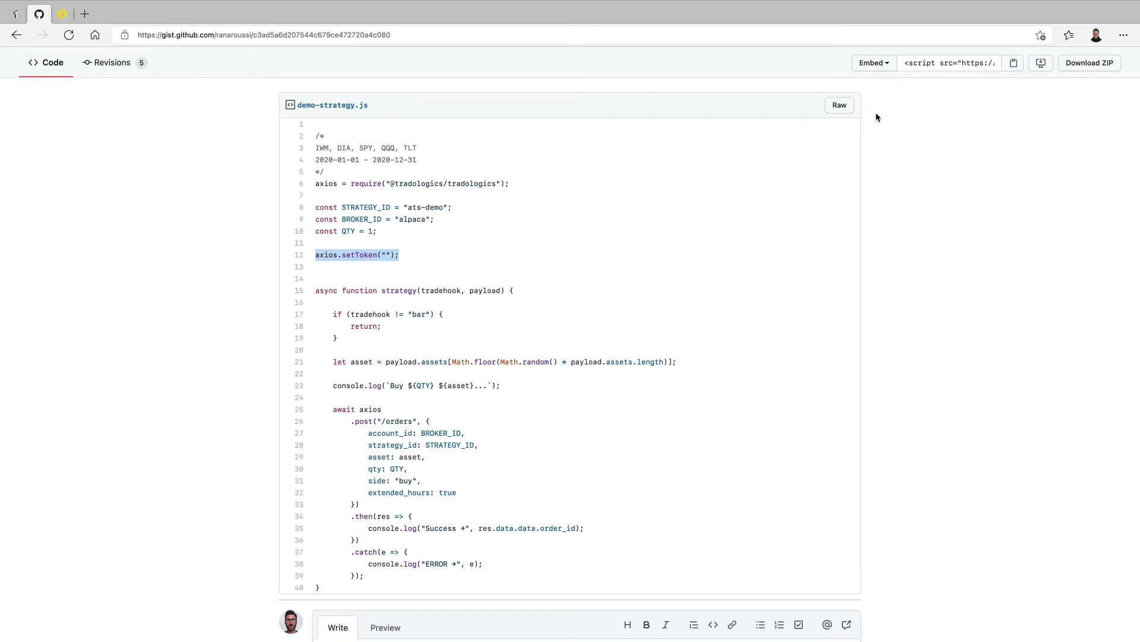
- Open the demo-strategy.js gist for editing
{"action": "scroll", "coordinate": [879, 122], "scroll_direction": "up", "scroll_amount": 2}
{"action": "left_click", "coordinate": [900, 102]}
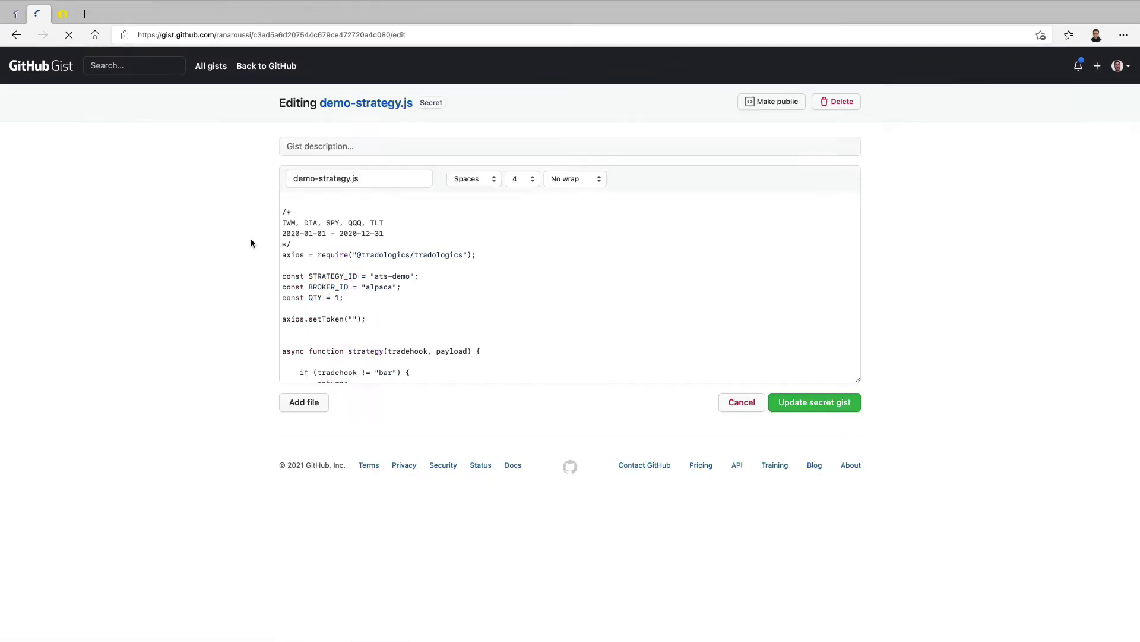
{"action": "scroll", "coordinate": [308, 244], "scroll_direction": "down", "scroll_amount": 2}
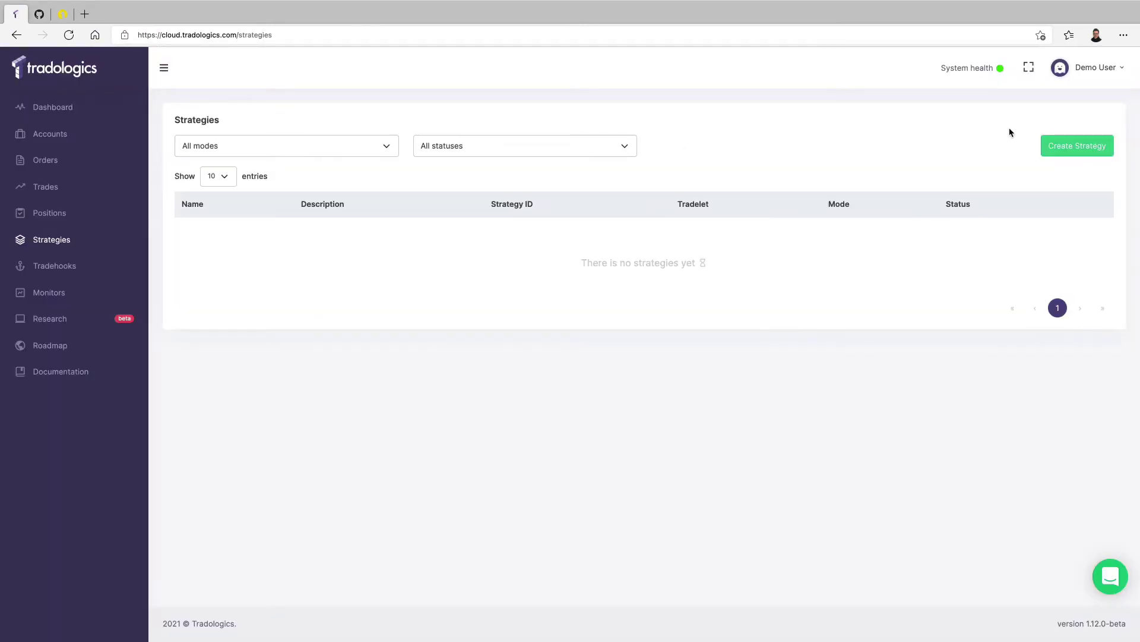
- Switch to Tradologics and create a new token named Demo, leaving the expiration empty
{"action": "left_click", "coordinate": [1105, 69]}
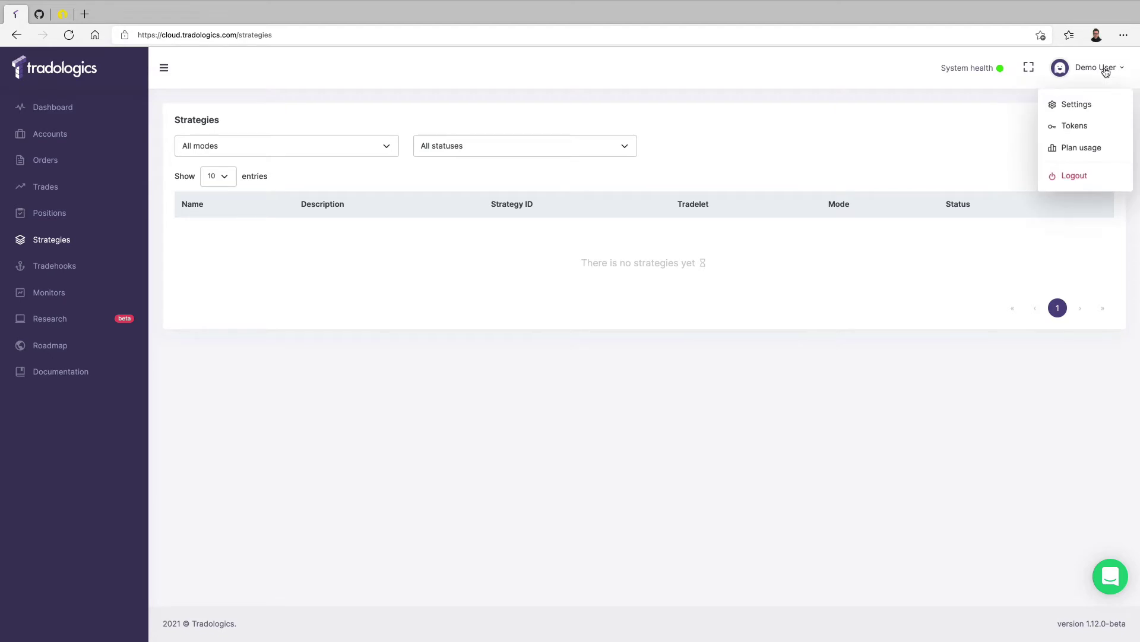
{"action": "left_click", "coordinate": [1093, 127]}
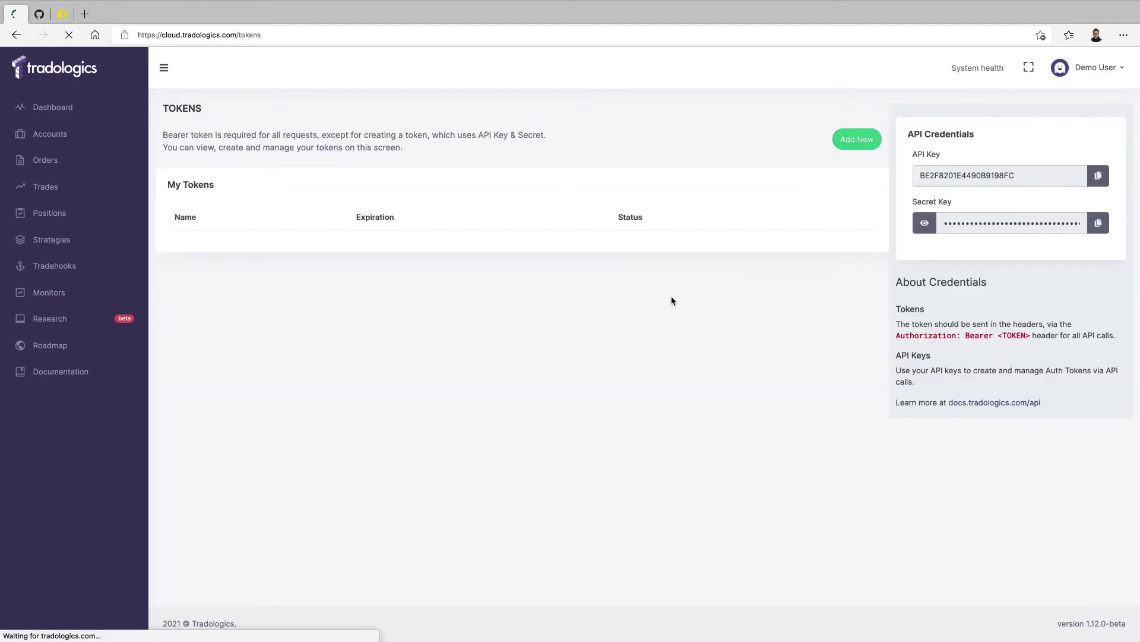
{"action": "left_click", "coordinate": [852, 144]}
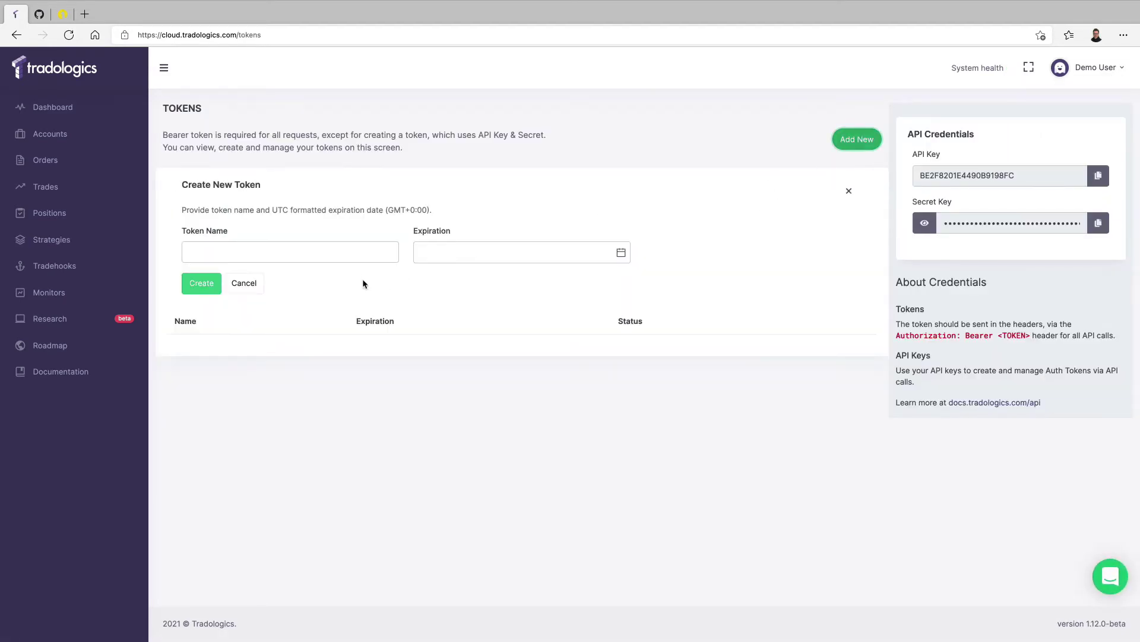
{"action": "left_click", "coordinate": [361, 253]}
{"action": "type", "text": "Demo"}
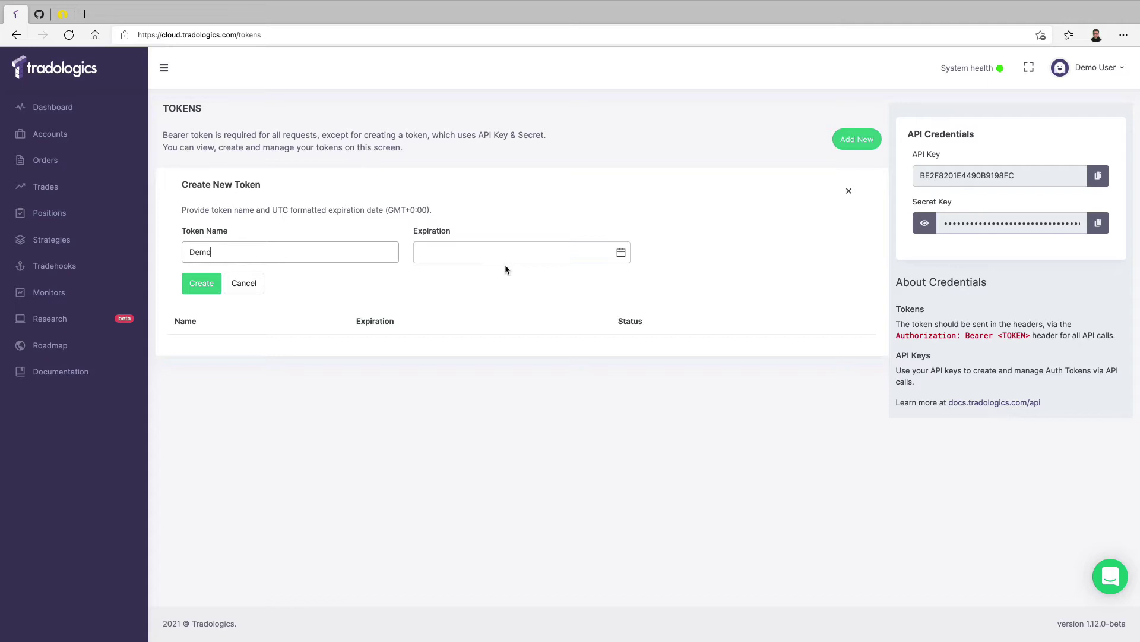
{"action": "left_click", "coordinate": [193, 294]}
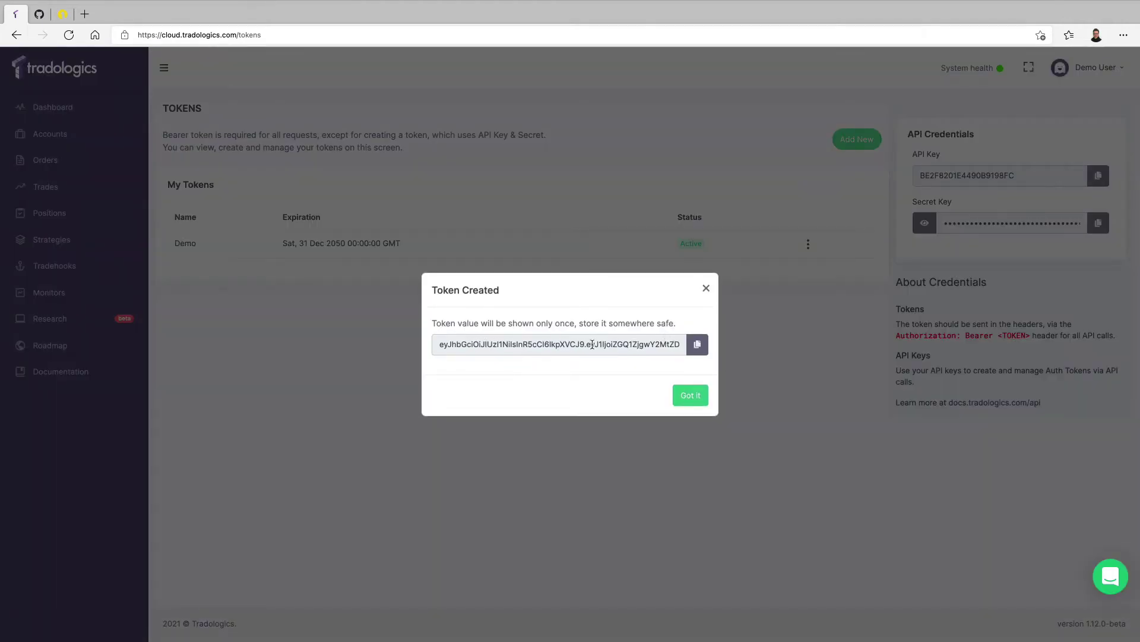
- Copy the new token, paste it into the axios.setToken call of demo-strategy.js on GitHub Gist, and update the secret gist
{"action": "left_click", "coordinate": [698, 344]}
{"action": "left_click", "coordinate": [39, 14]}
{"action": "left_click", "coordinate": [406, 319]}
{"action": "key", "text": "ctrl+v"}
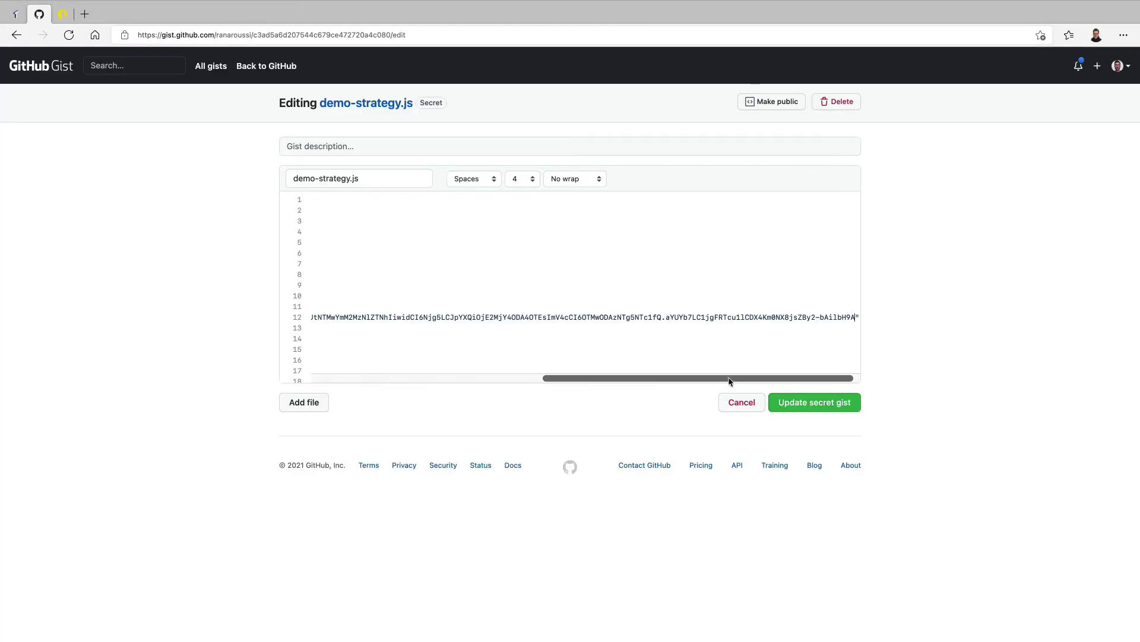
{"action": "left_click", "coordinate": [834, 402]}
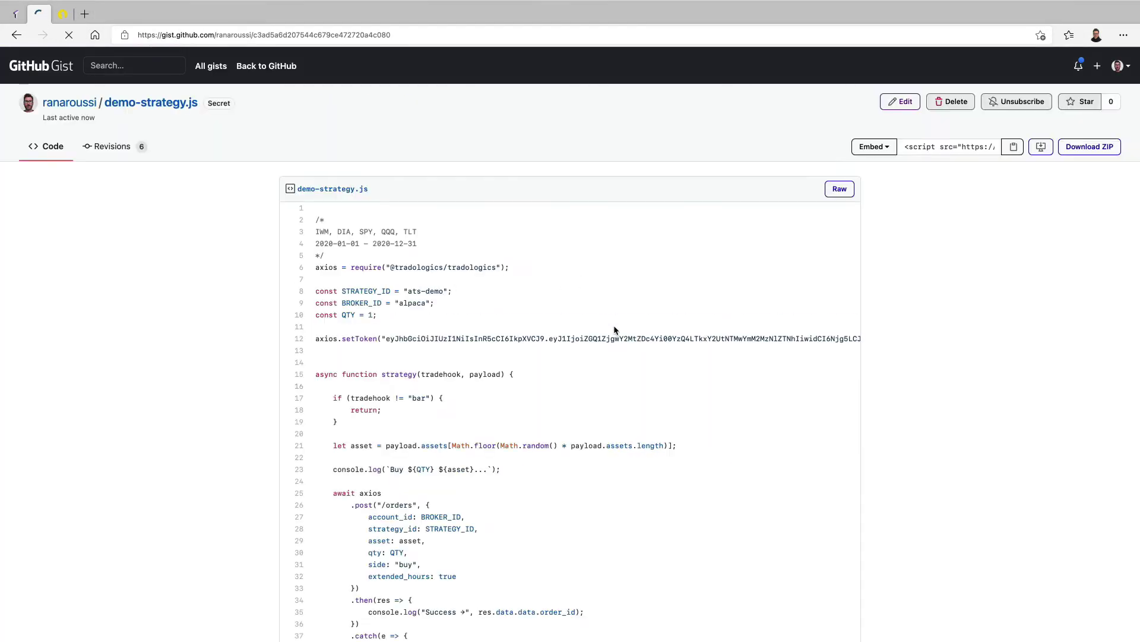
- Copy the strategy code from demo-strategy.js, return to Tradologics and close the token dialog
{"action": "scroll", "coordinate": [615, 331], "scroll_direction": "down", "scroll_amount": 5}
{"action": "scroll", "coordinate": [438, 374], "scroll_direction": "up", "scroll_amount": 3}
{"action": "left_click_drag", "start_coordinate": [314, 136], "coordinate": [365, 577]}
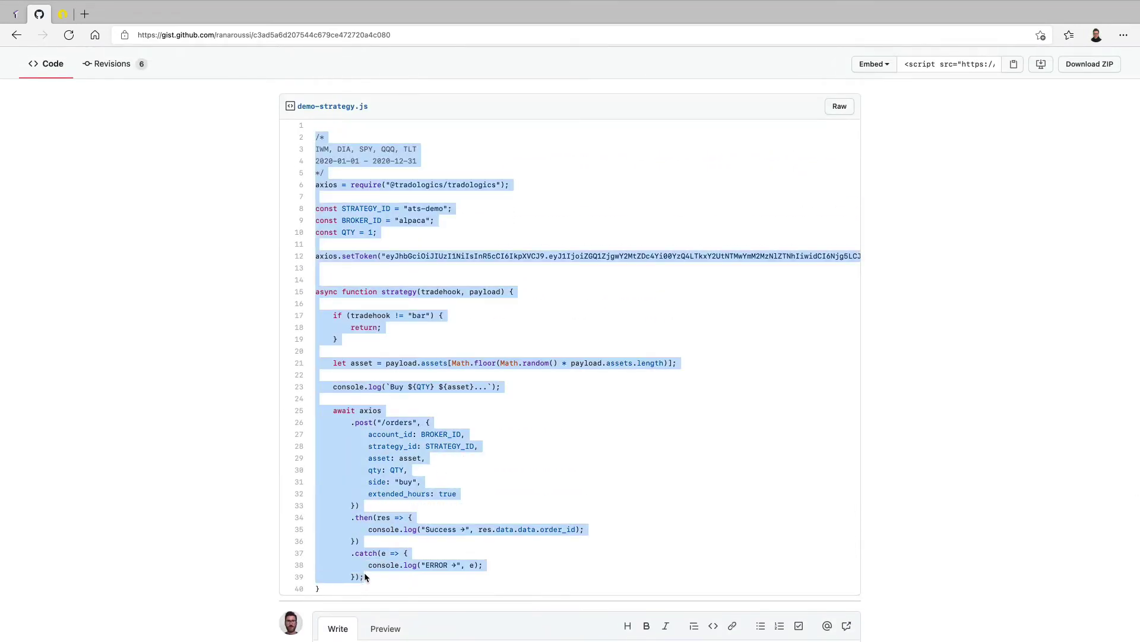
{"action": "left_click", "coordinate": [16, 14]}
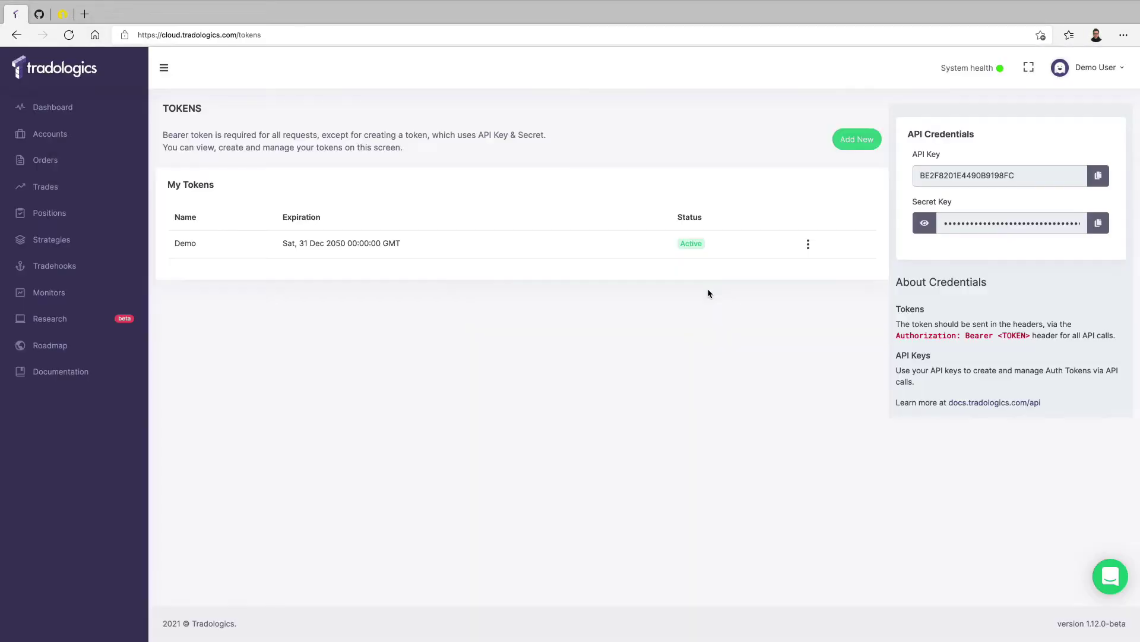
{"action": "left_click", "coordinate": [707, 288]}
- Start a new strategy named Demo with the description "This is a demo strategy"
{"action": "left_click", "coordinate": [60, 241]}
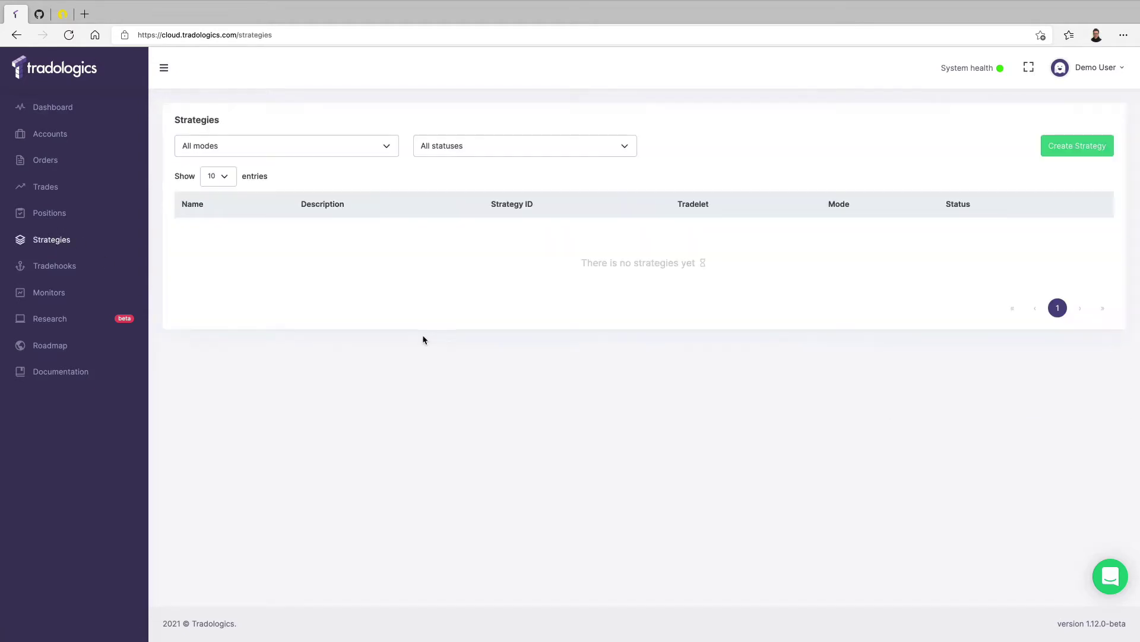
{"action": "left_click", "coordinate": [1078, 149]}
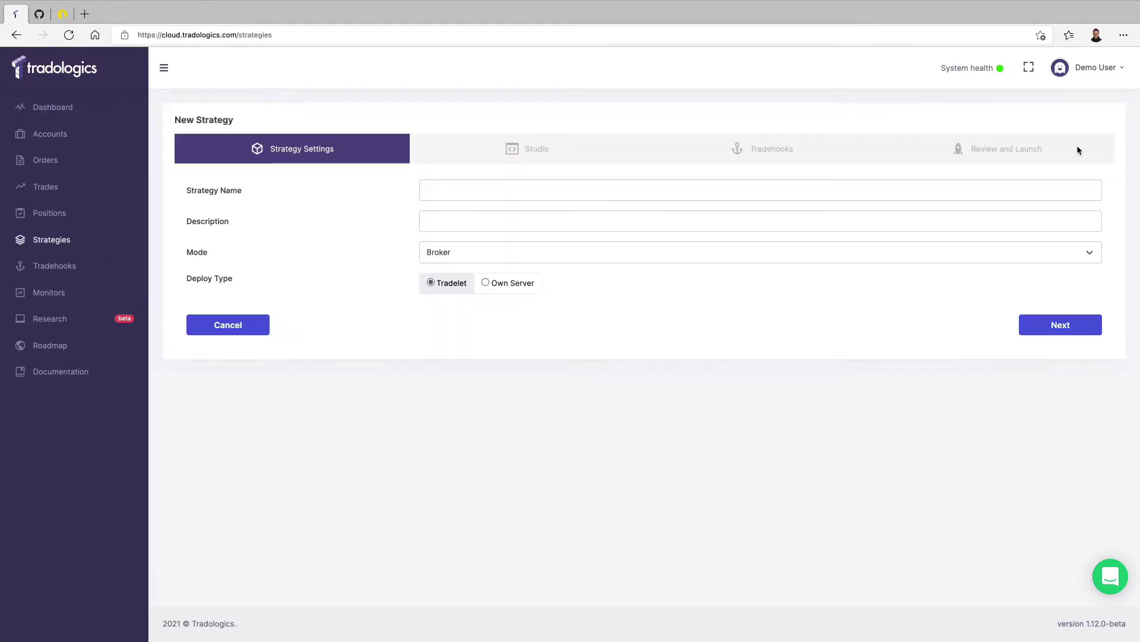
{"action": "left_click", "coordinate": [505, 183]}
{"action": "type", "text": "Demo"}
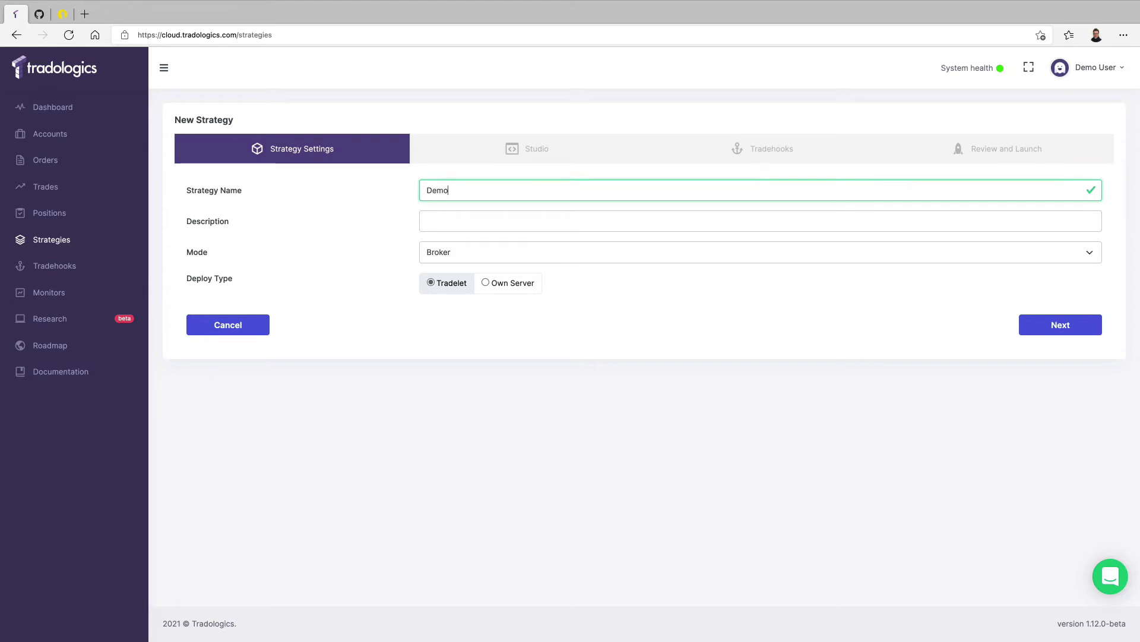
{"action": "key", "text": "Tab"}
{"action": "type", "text": "This is a demo s"}
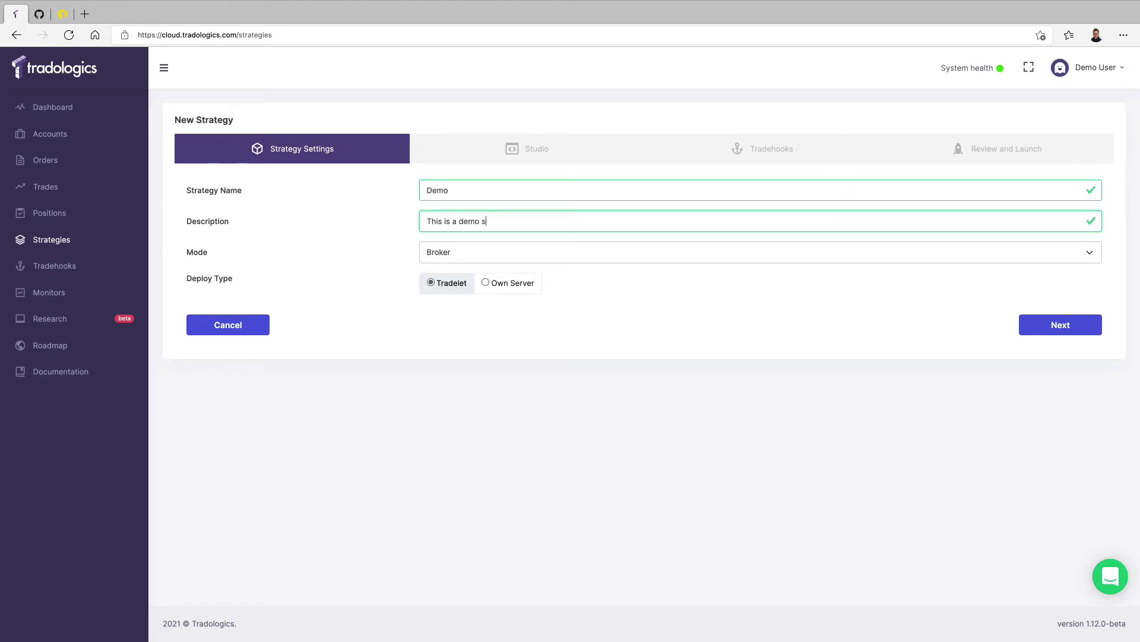
{"action": "type", "text": "trategy"}
- Set the strategy's mode to Backtest, keeping the start balance of 100000 and the margin of 1
{"action": "left_click", "coordinate": [459, 255]}
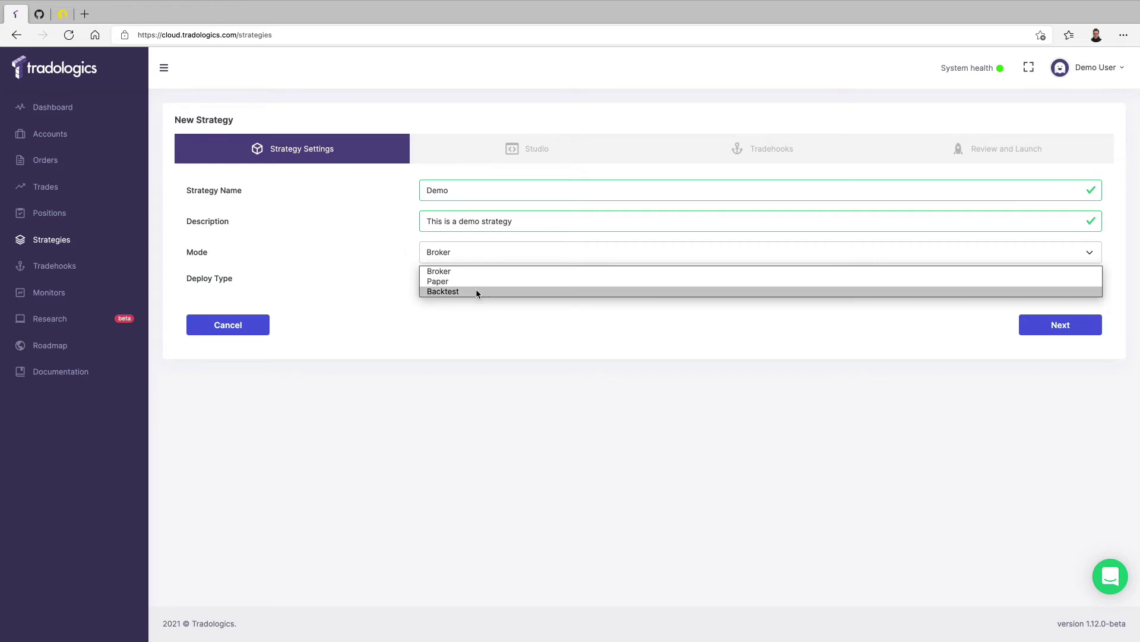
{"action": "left_click", "coordinate": [497, 292]}
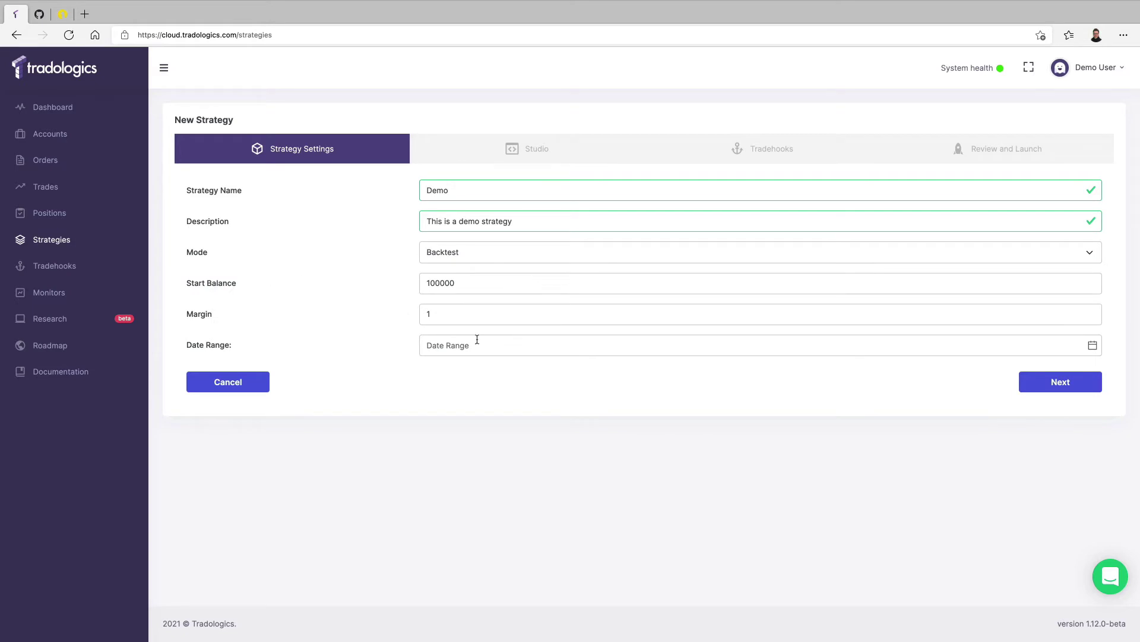
{"action": "left_click", "coordinate": [491, 287]}
{"action": "key", "text": "Tab"}
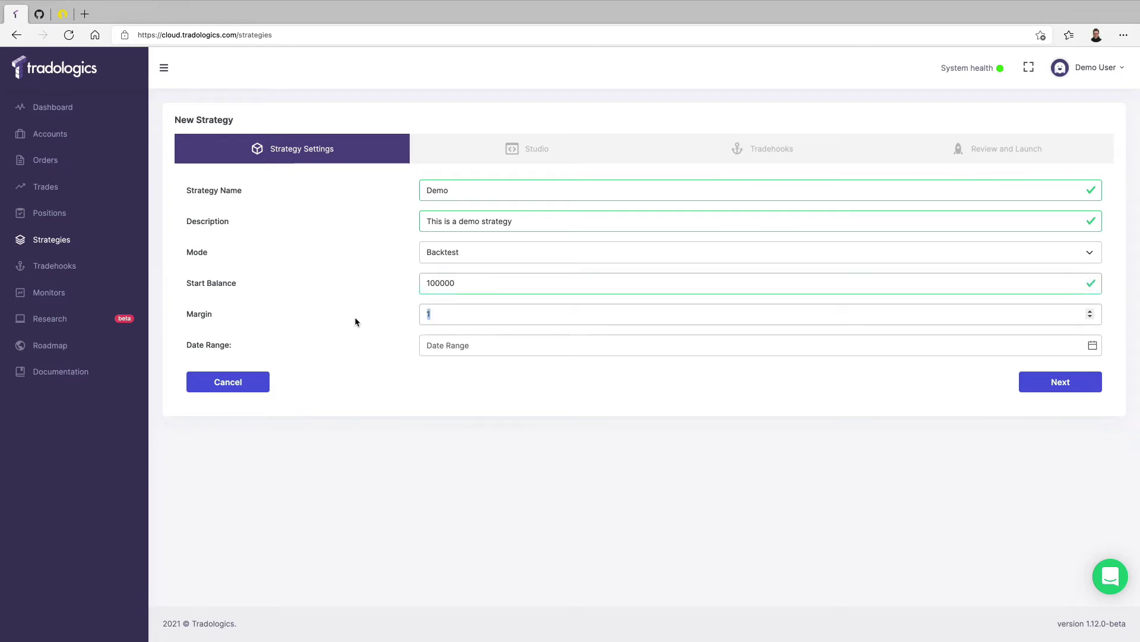
{"action": "left_click", "coordinate": [382, 356]}
- Set the backtest date range to 2020/01/01 ~ 2020/12/31 and continue to the Studio stage
{"action": "left_click", "coordinate": [492, 344]}
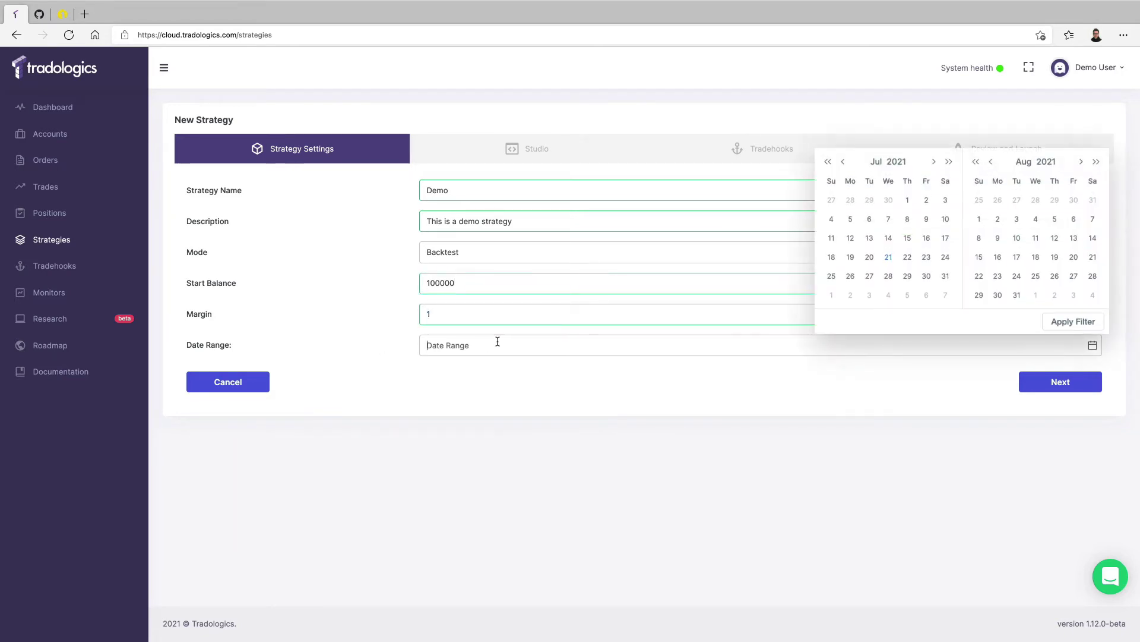
{"action": "left_click", "coordinate": [892, 160]}
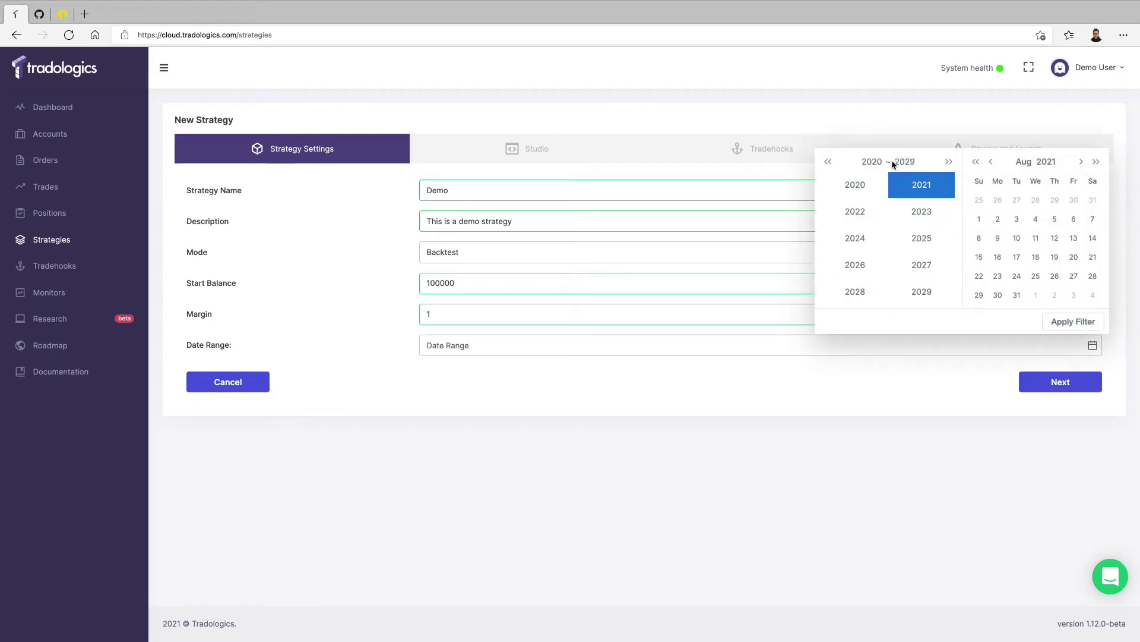
{"action": "left_click", "coordinate": [860, 186]}
{"action": "left_click", "coordinate": [850, 183]}
{"action": "left_click", "coordinate": [889, 201]}
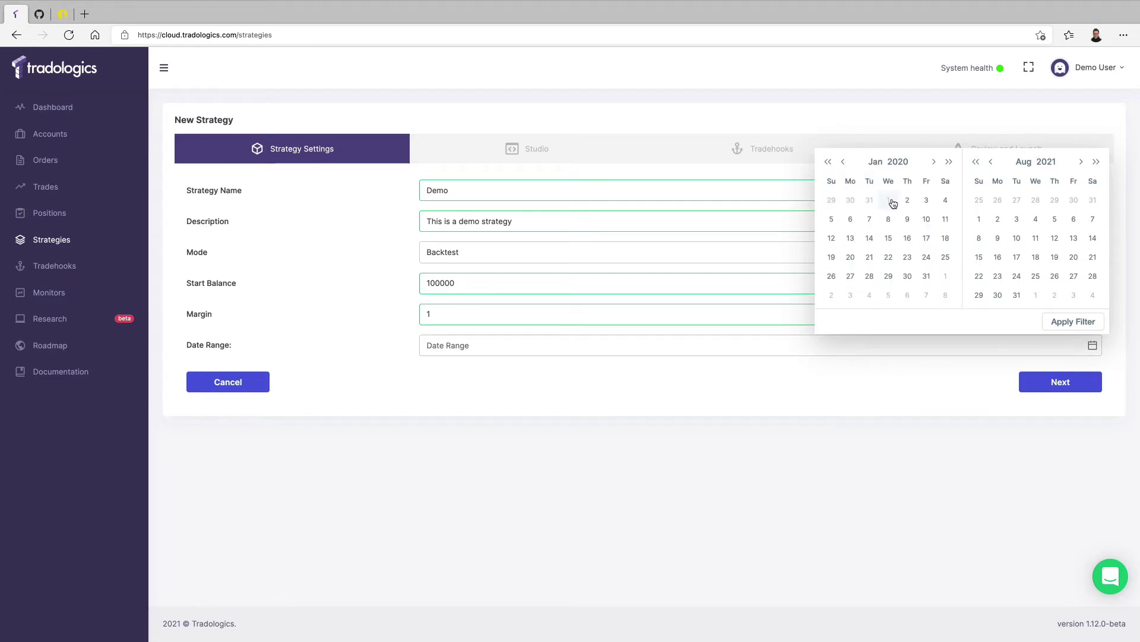
{"action": "left_click", "coordinate": [1047, 161]}
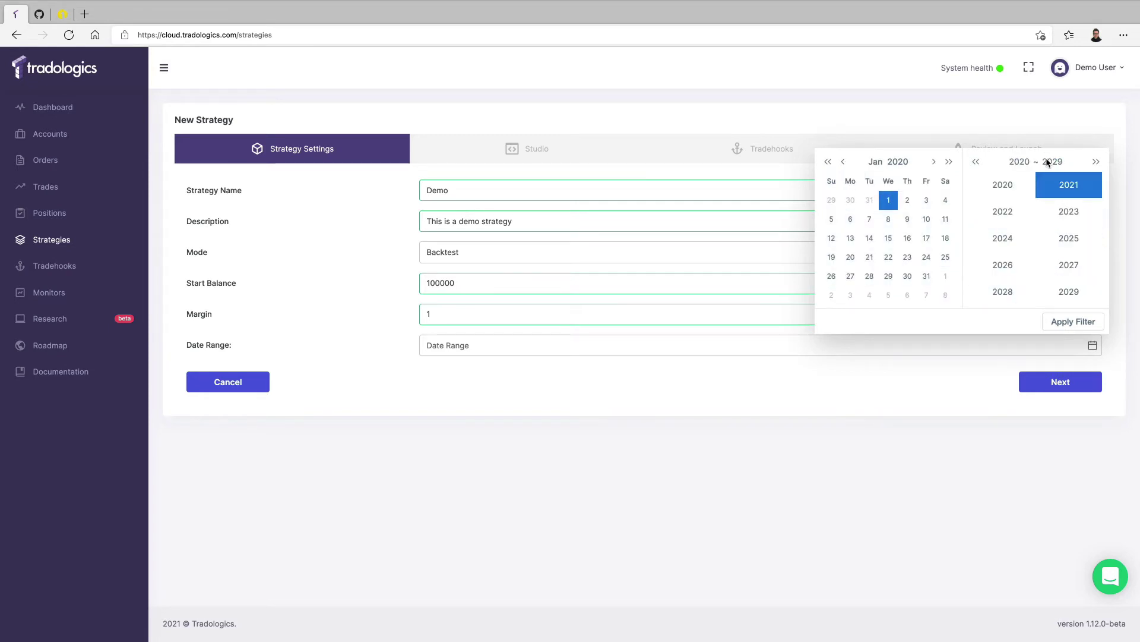
{"action": "left_click", "coordinate": [1009, 185]}
{"action": "left_click", "coordinate": [1080, 288]}
{"action": "left_click", "coordinate": [1055, 276]}
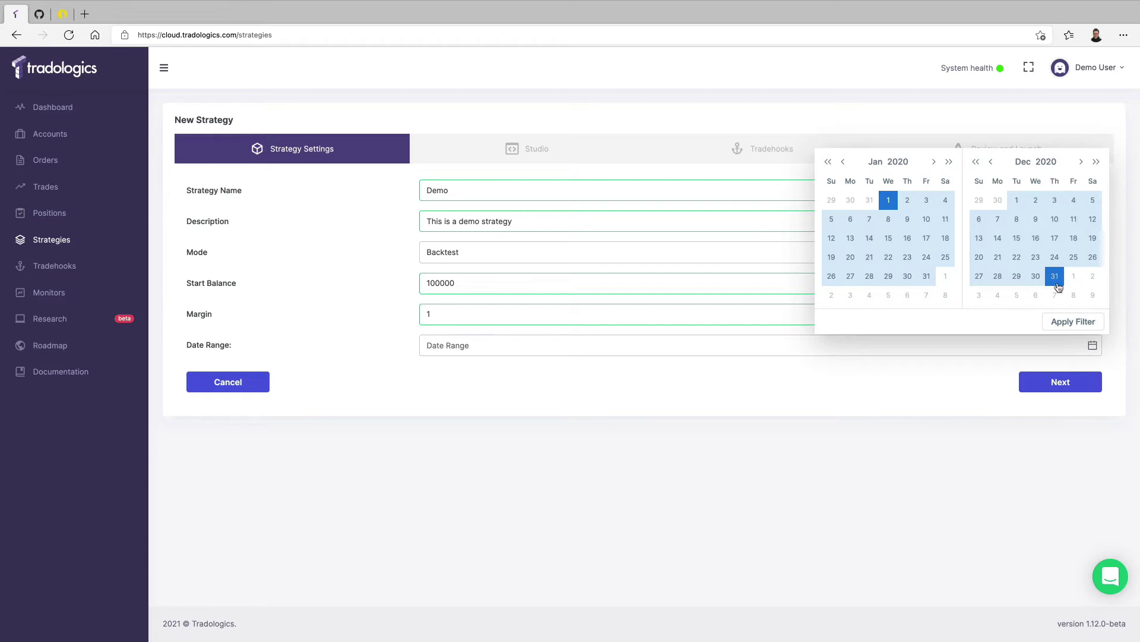
{"action": "left_click", "coordinate": [1082, 323]}
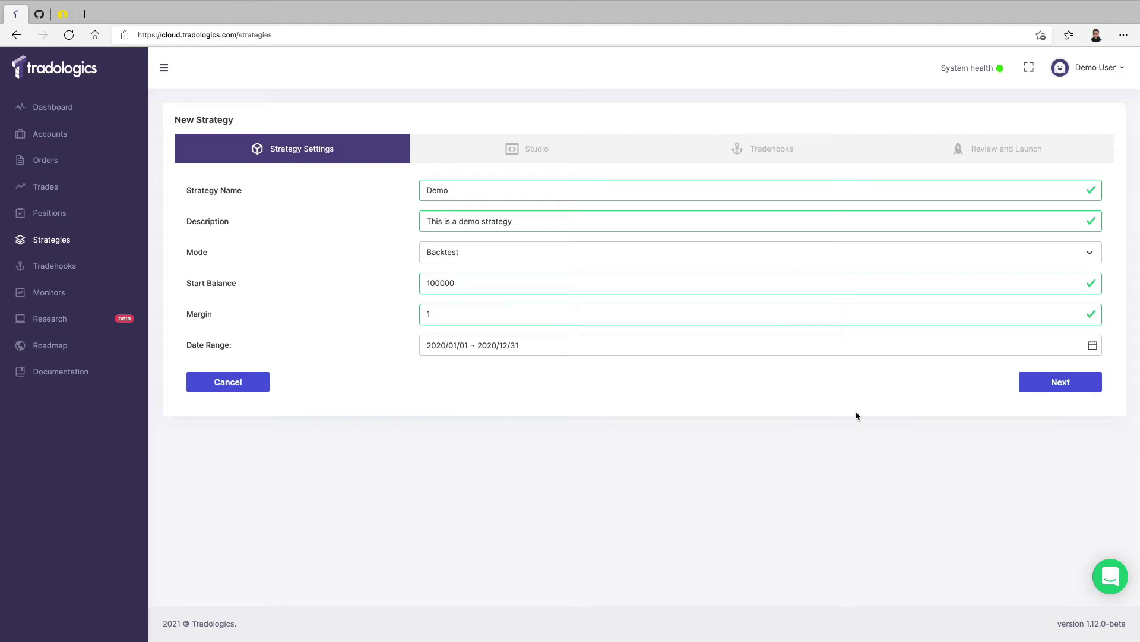
{"action": "left_click", "coordinate": [1049, 387]}
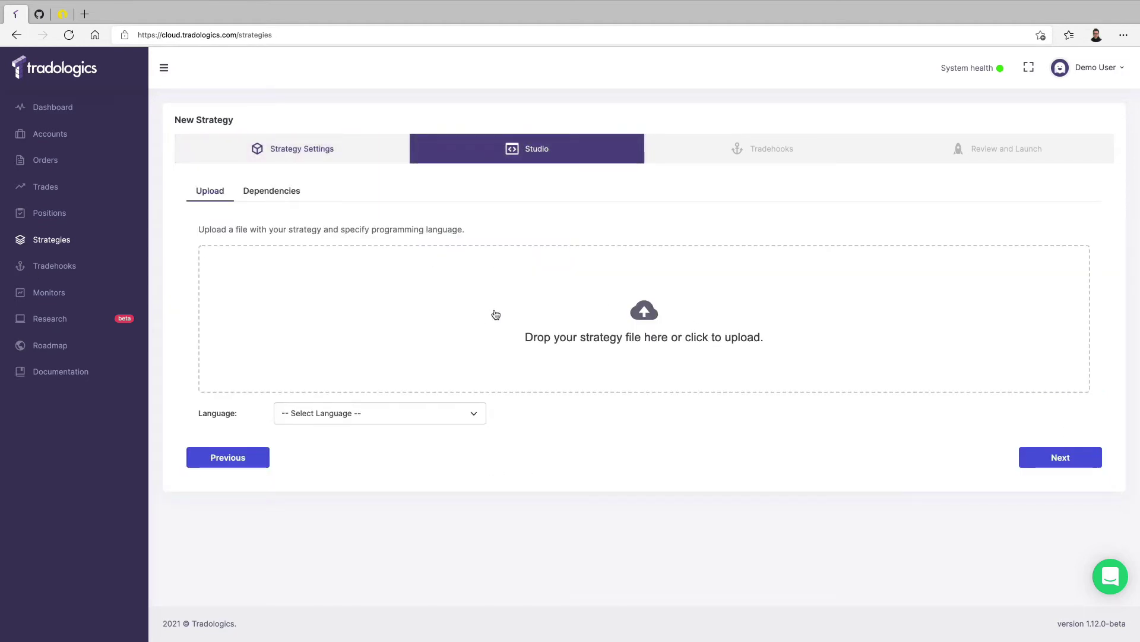
- Preview and upload the strategy file code.js from the demo folder, and set its language to NodeJS
{"action": "left_click", "coordinate": [651, 319]}
{"action": "left_click", "coordinate": [475, 257]}
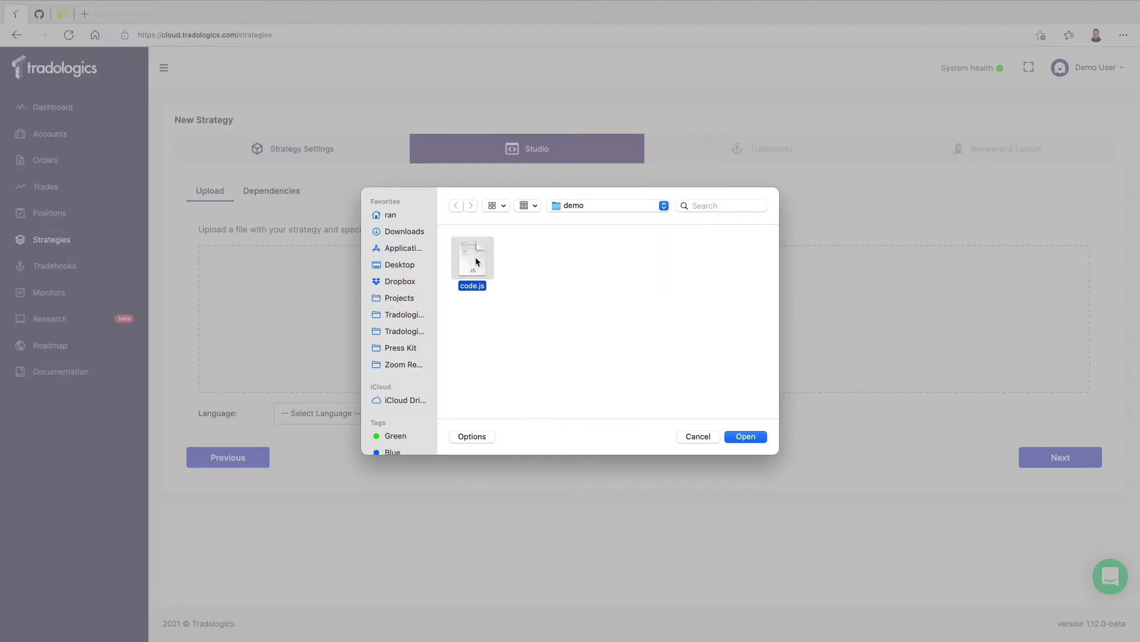
{"action": "key", "text": "space"}
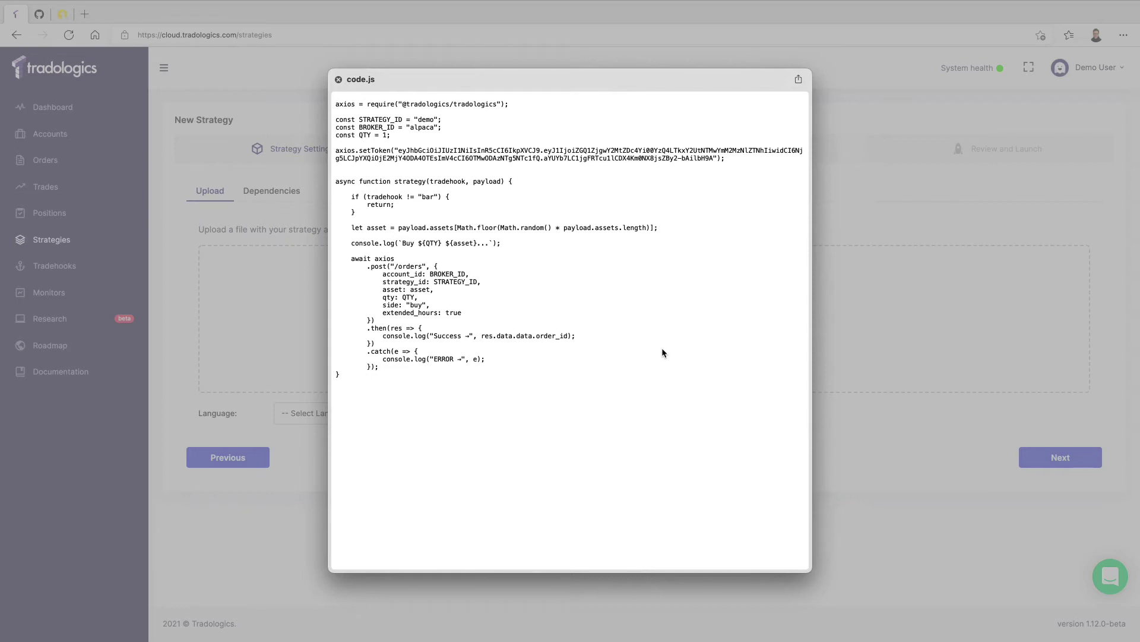
{"action": "key", "text": "space"}
{"action": "left_click", "coordinate": [740, 437]}
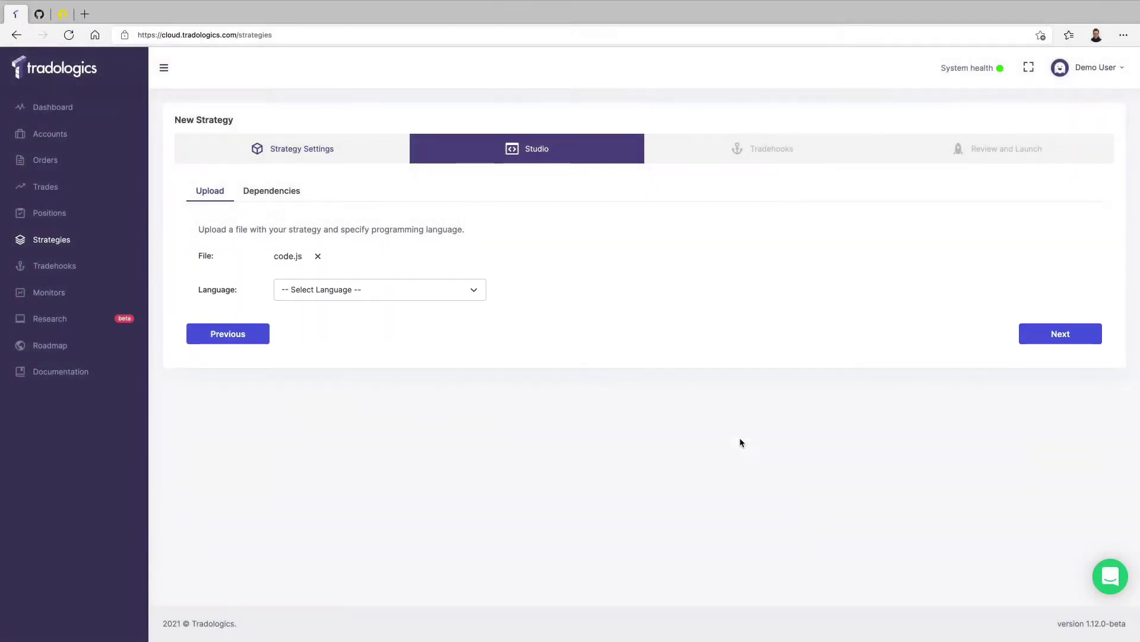
{"action": "left_click", "coordinate": [331, 290]}
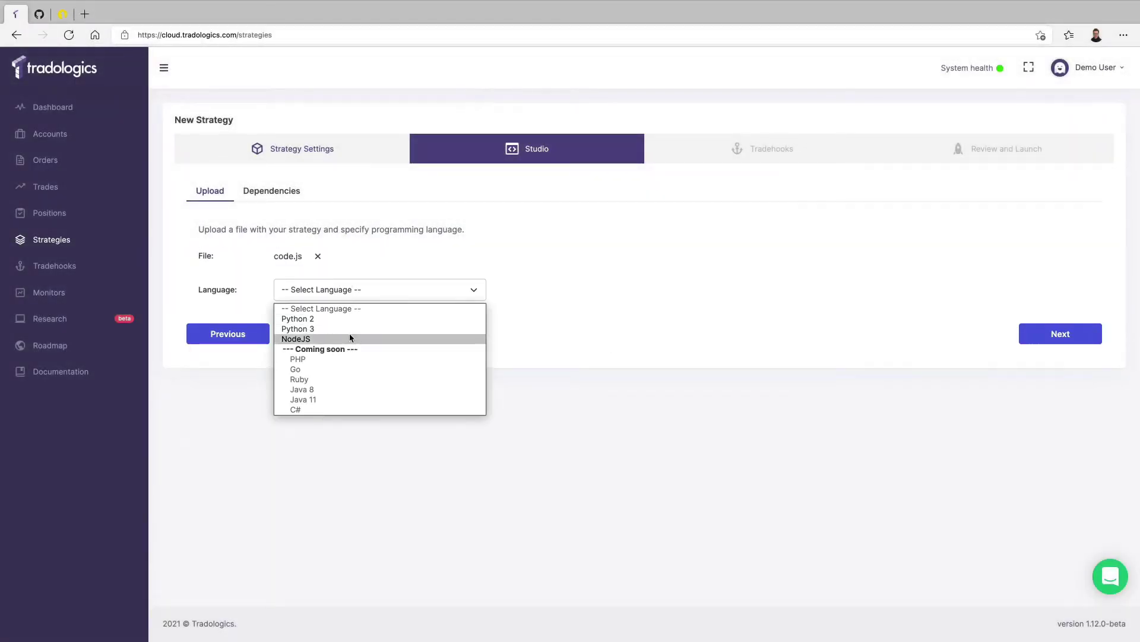
{"action": "left_click", "coordinate": [324, 338]}
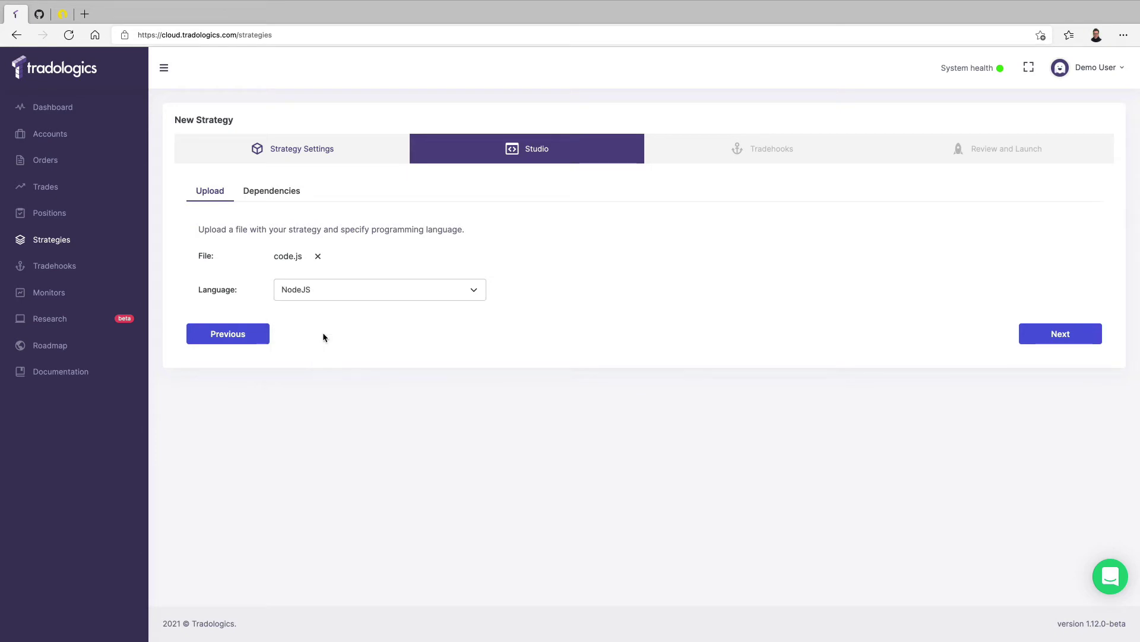
{"action": "left_click", "coordinate": [285, 193]}
{"action": "type", "text": "@tradologics"}
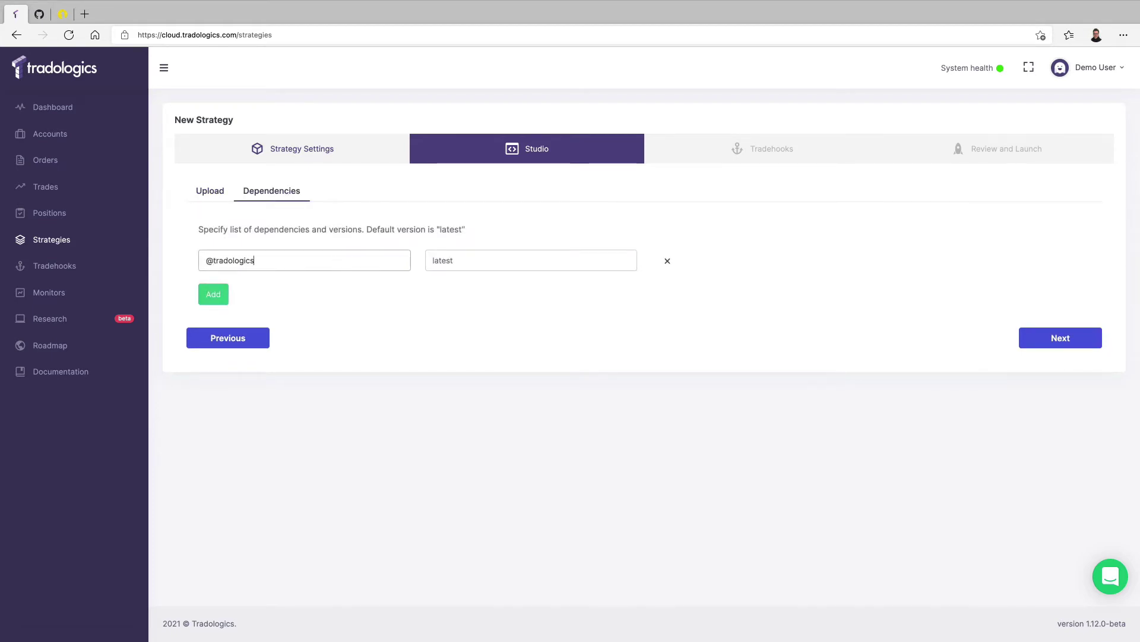
{"action": "type", "text": "/tradologics"}
{"action": "left_click", "coordinate": [491, 266]}
{"action": "type", "text": "0.0.6"}
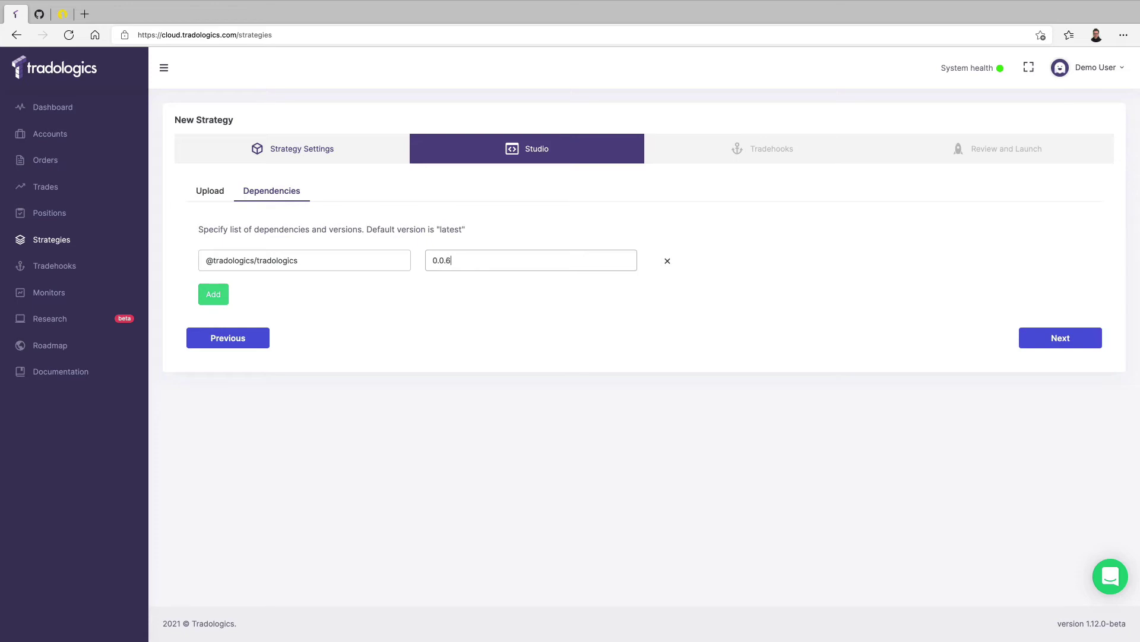
{"action": "left_click", "coordinate": [212, 190]}
{"action": "left_click", "coordinate": [278, 194]}
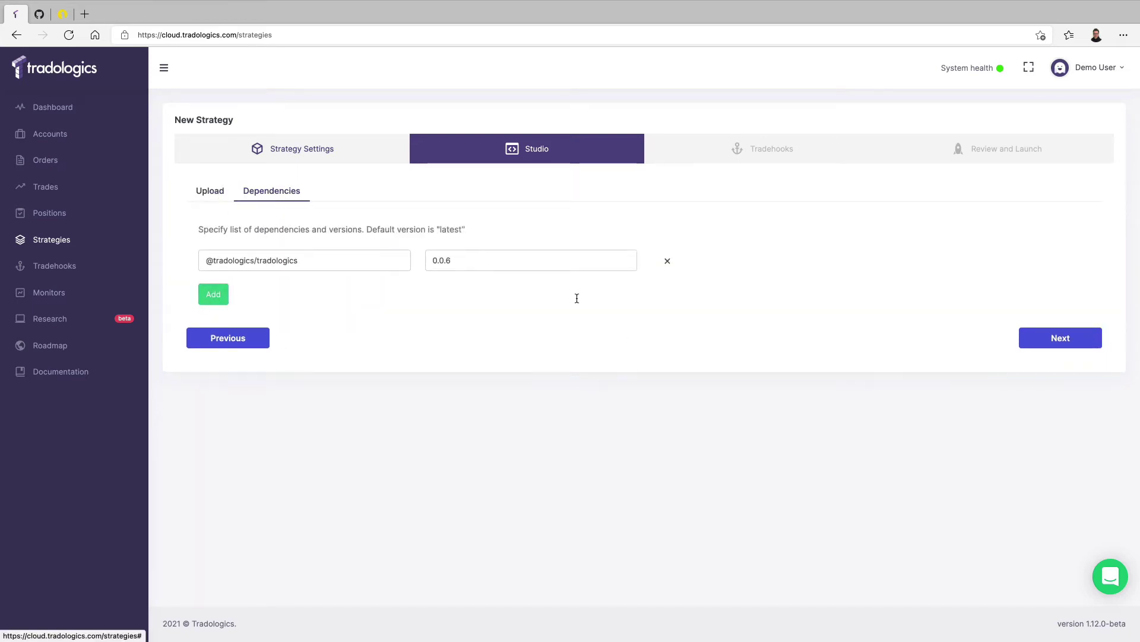
- Attach the ETF-demo tradehook to the strategy and start the backtest
{"action": "left_click", "coordinate": [1057, 342]}
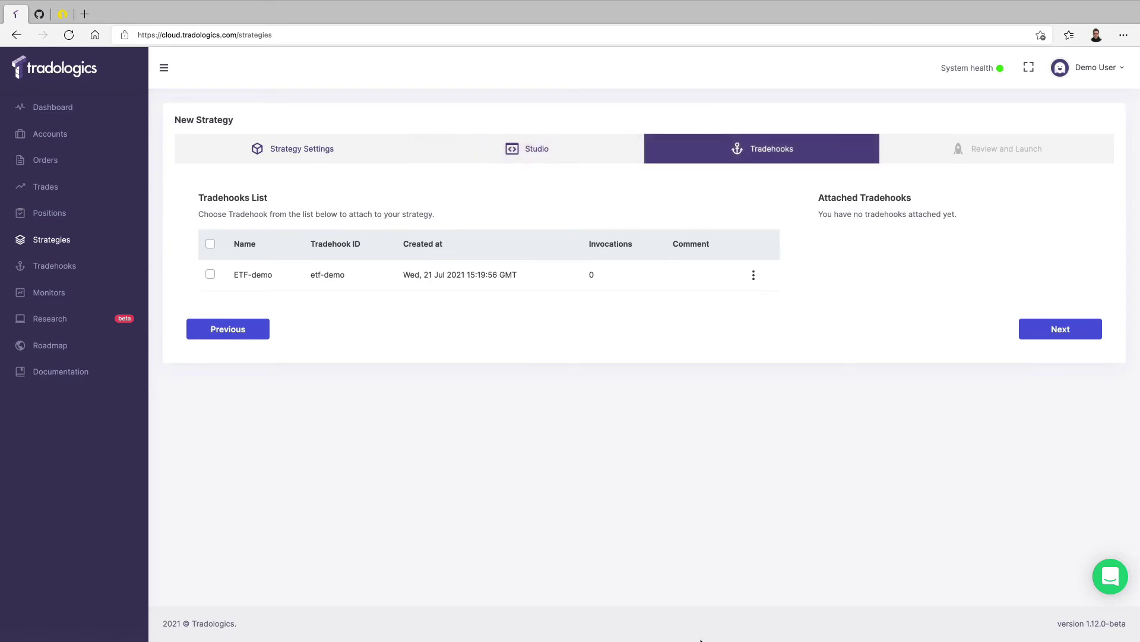
{"action": "left_click", "coordinate": [210, 275]}
{"action": "left_click", "coordinate": [1087, 331]}
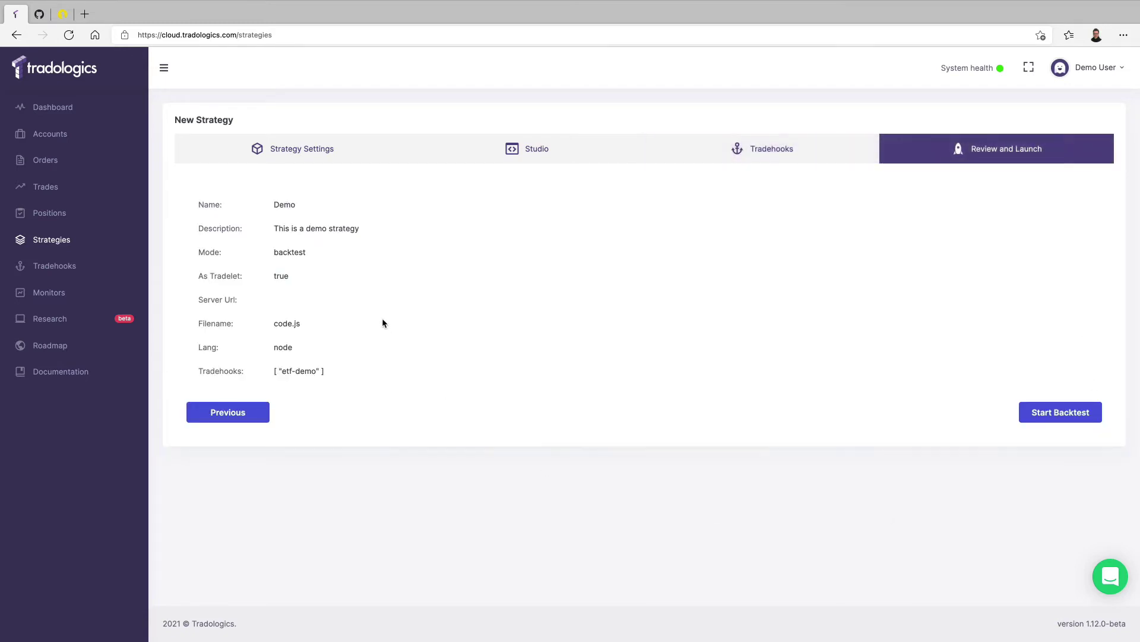
{"action": "left_click", "coordinate": [1086, 421]}
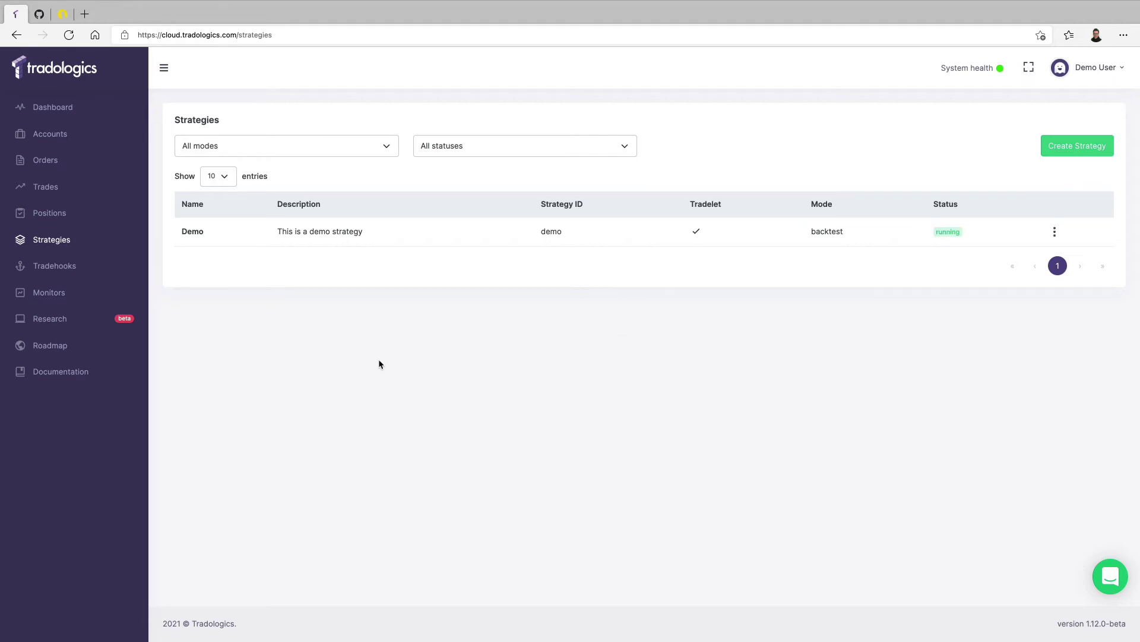
- Create a research instance named demo of type b.small in the eu-west-1 region
{"action": "left_click", "coordinate": [43, 324]}
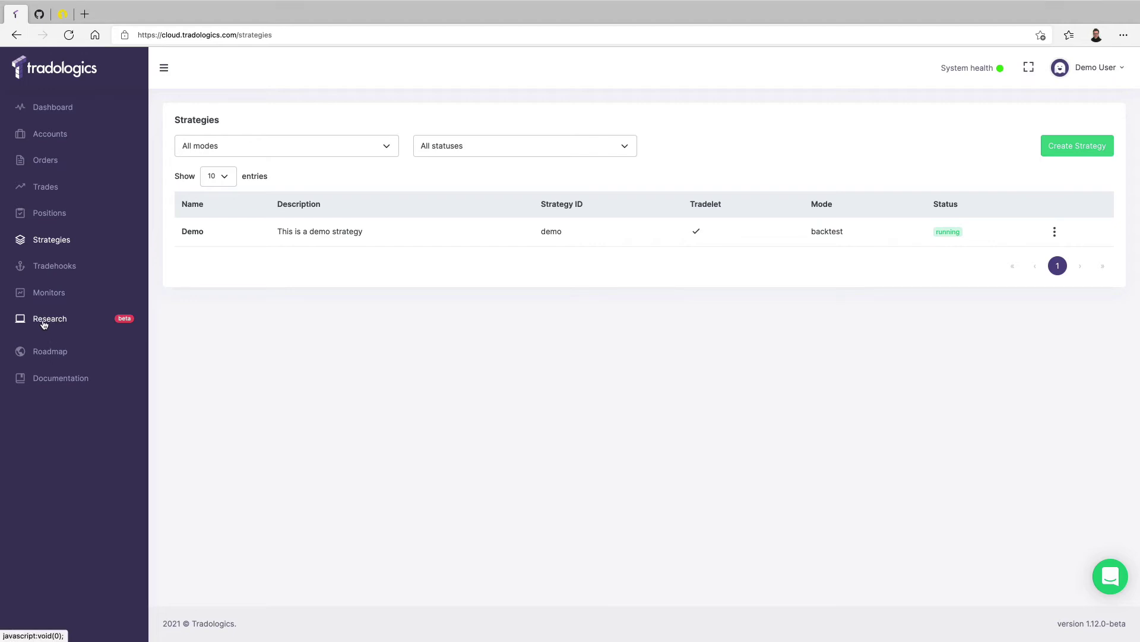
{"action": "left_click", "coordinate": [51, 342]}
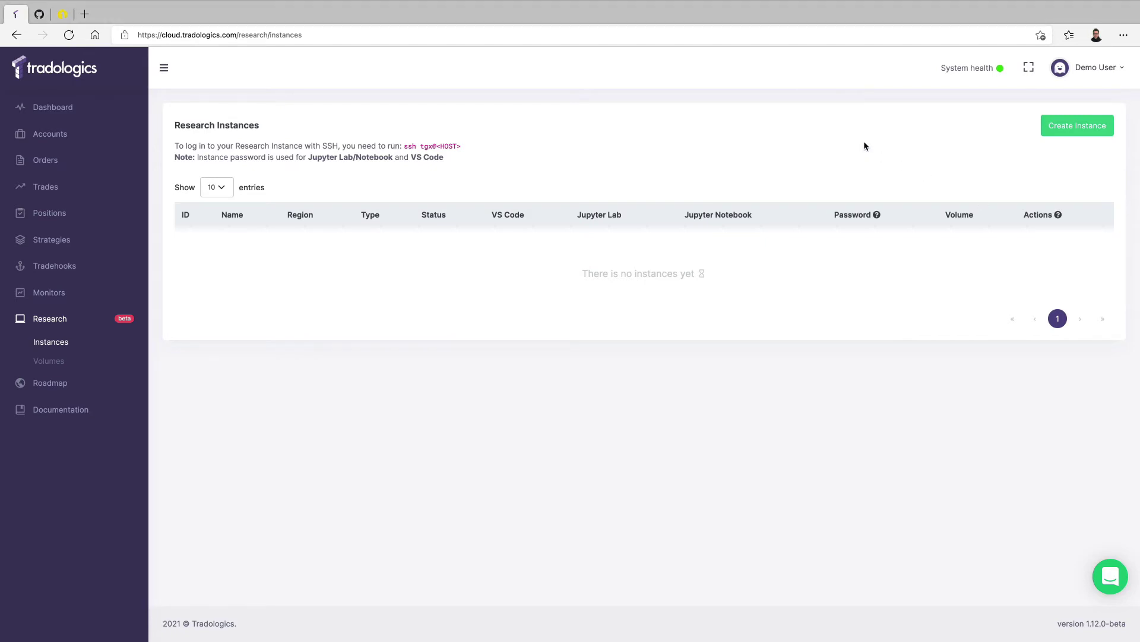
{"action": "left_click", "coordinate": [1088, 126]}
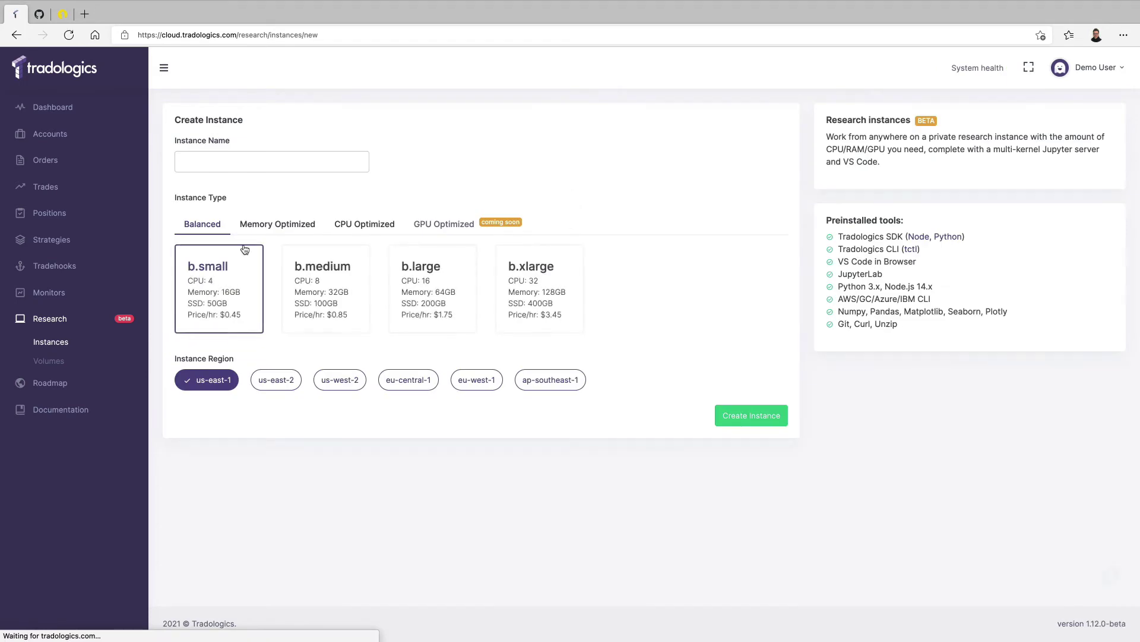
{"action": "left_click", "coordinate": [280, 161]}
{"action": "type", "text": "demo"}
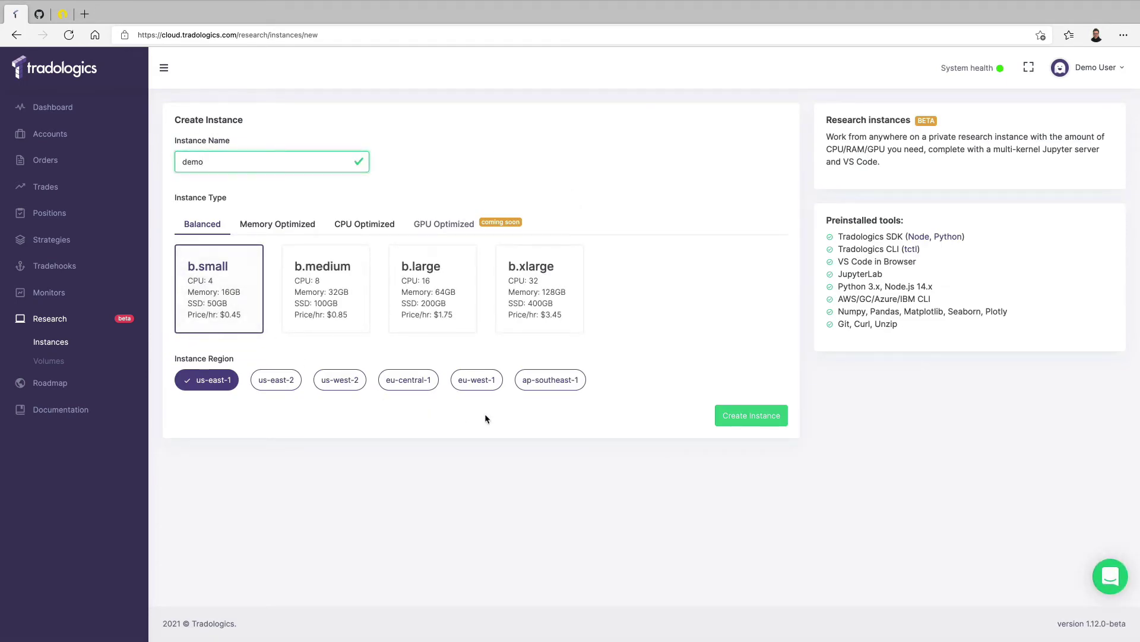
{"action": "left_click", "coordinate": [477, 381]}
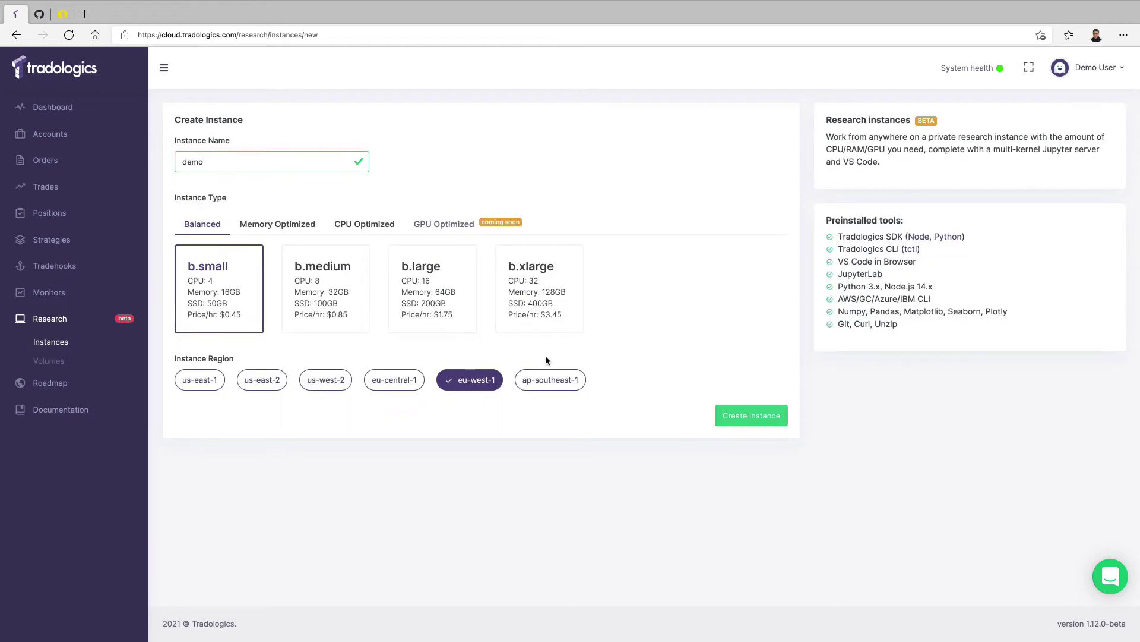
{"action": "left_click", "coordinate": [753, 420]}
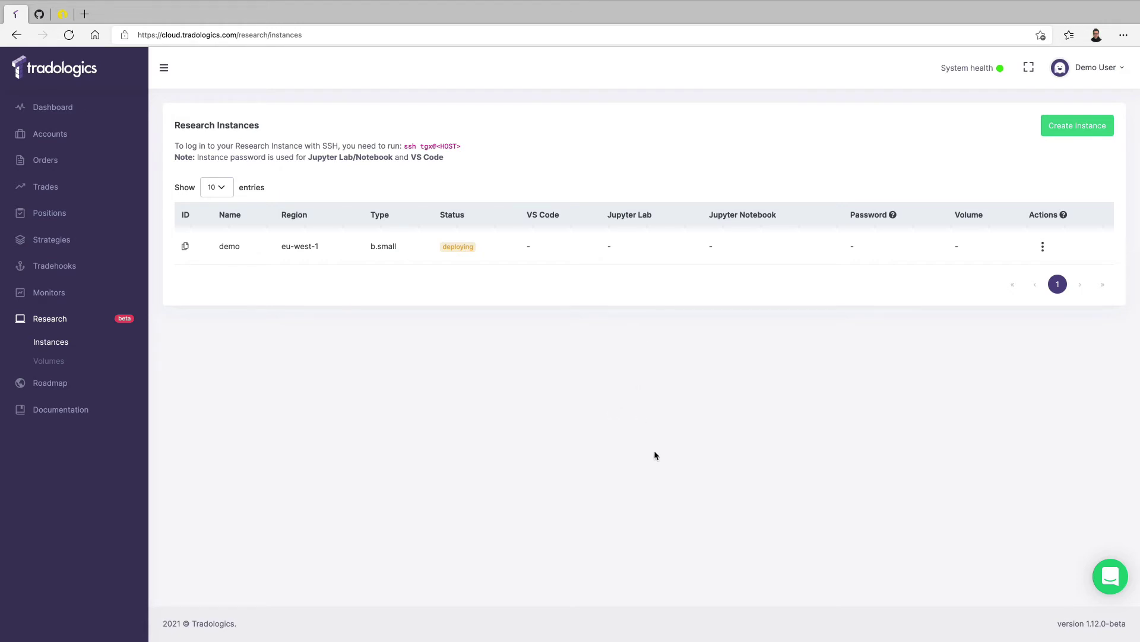
- Create a 128 GB research volume named demo in the eu-west-1 region
{"action": "left_click", "coordinate": [47, 365]}
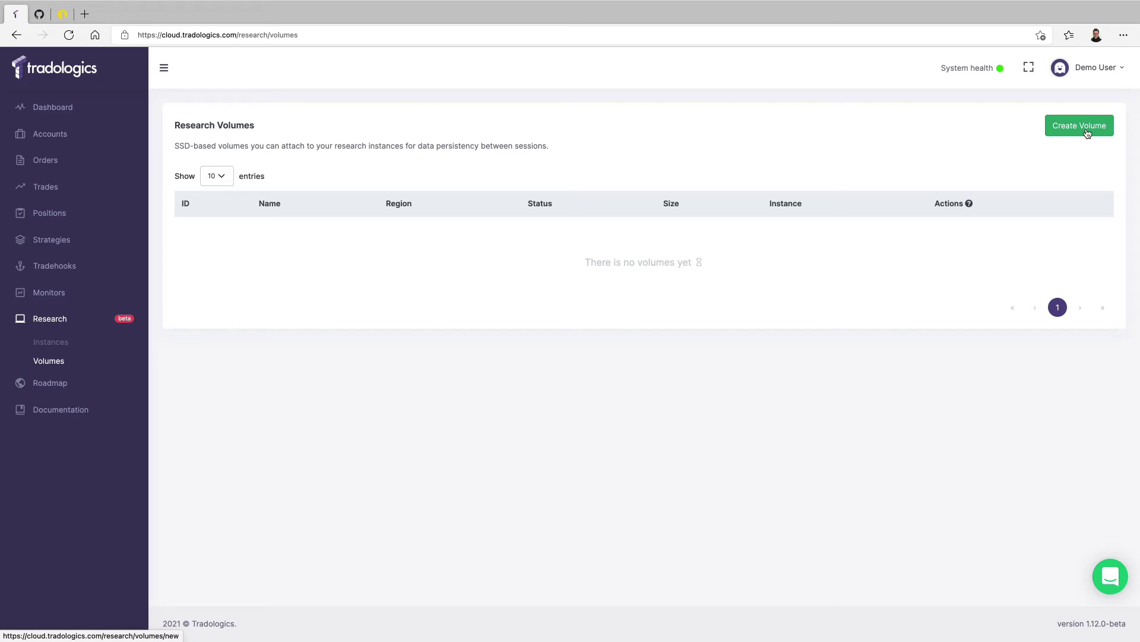
{"action": "left_click", "coordinate": [1088, 133]}
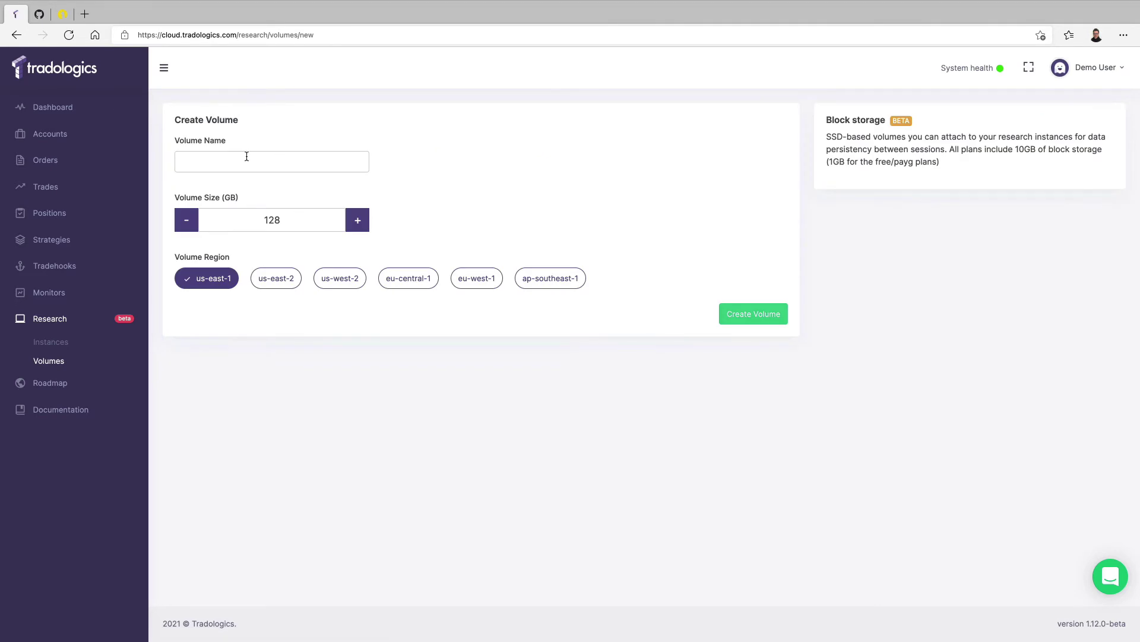
{"action": "left_click", "coordinate": [247, 156]}
{"action": "type", "text": "demo"}
{"action": "left_click", "coordinate": [487, 270]}
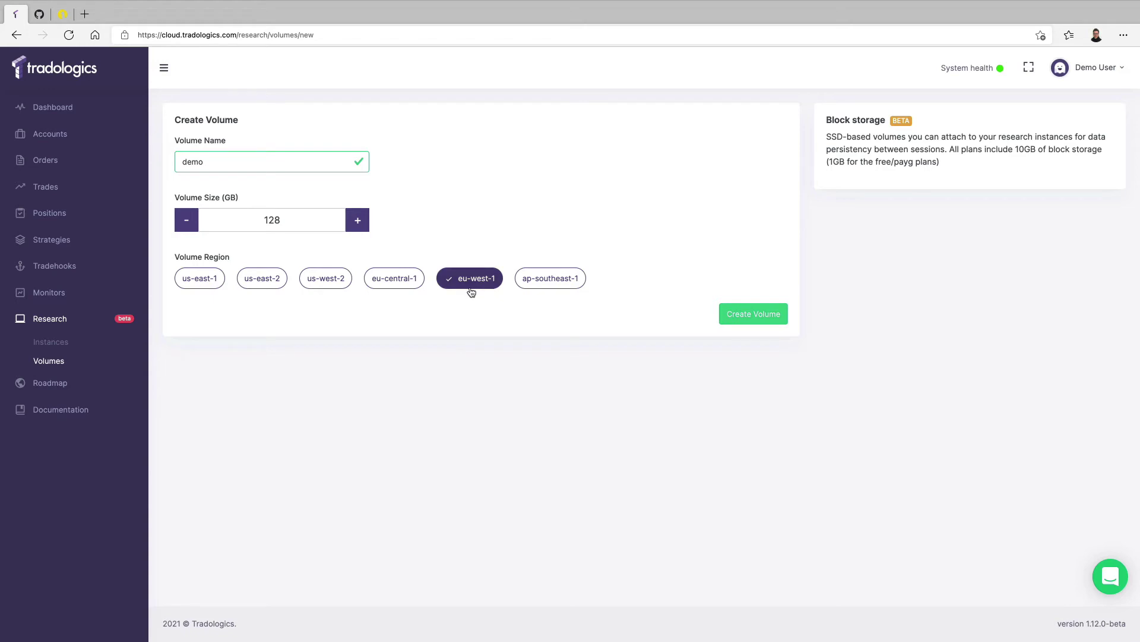
{"action": "left_click", "coordinate": [753, 313]}
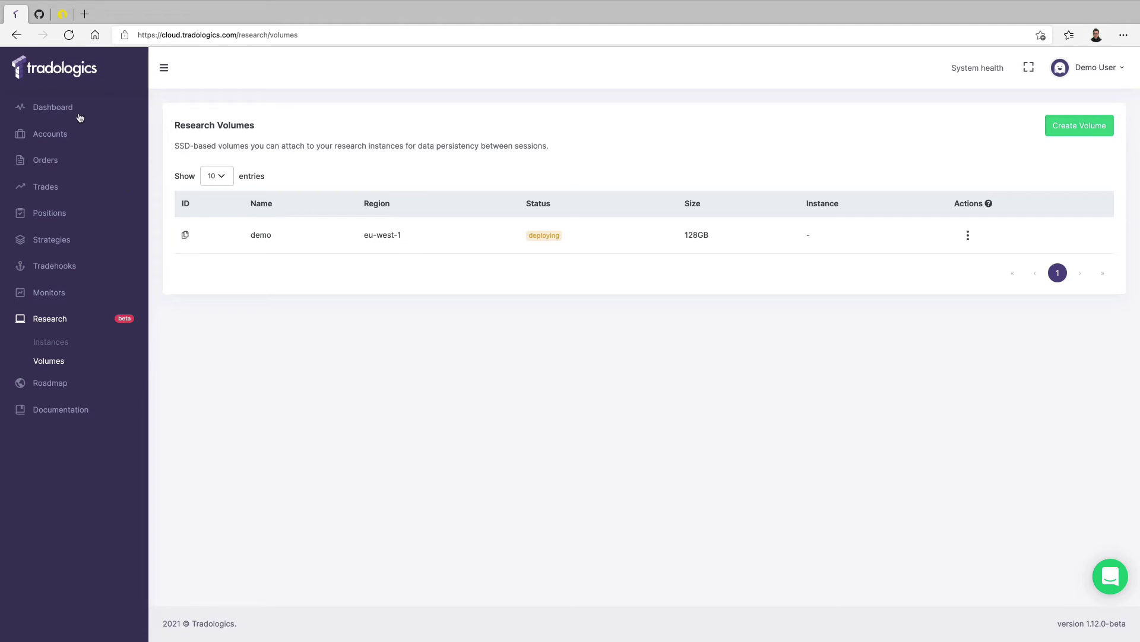
- Attach the demo volume to the demo research instance
{"action": "left_click", "coordinate": [52, 345]}
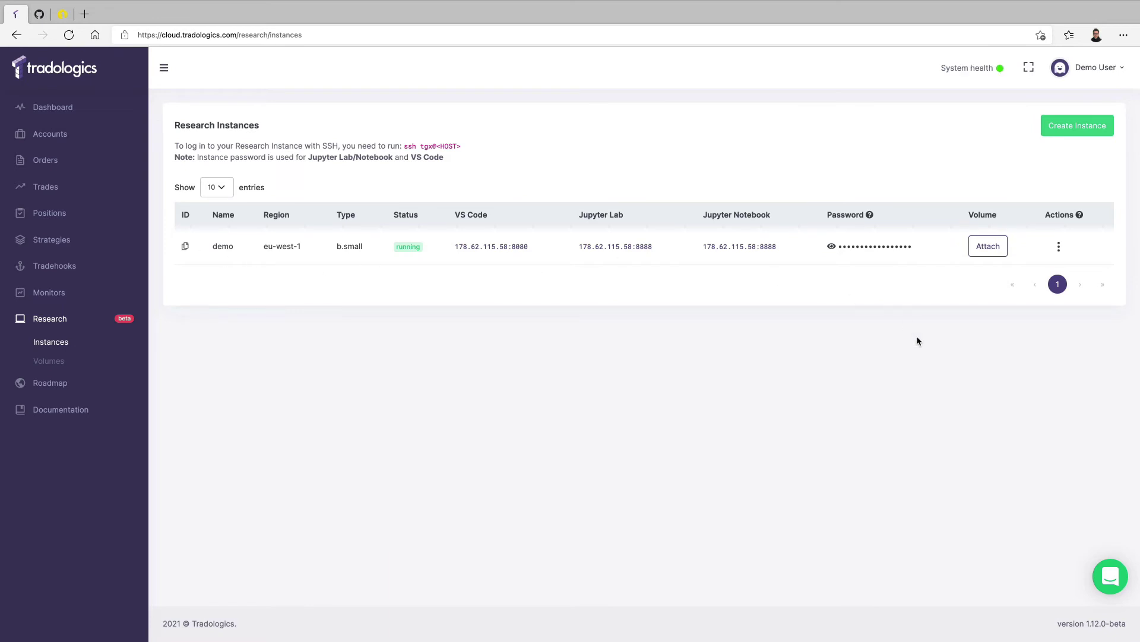
{"action": "left_click", "coordinate": [991, 246]}
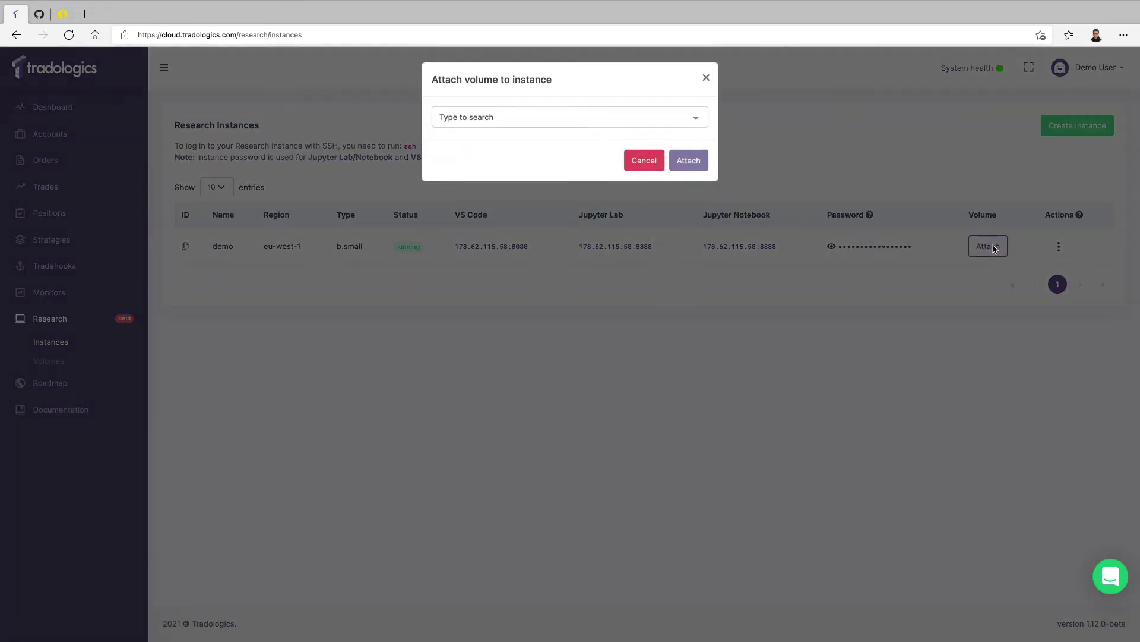
{"action": "left_click", "coordinate": [511, 122]}
{"action": "left_click", "coordinate": [492, 148]}
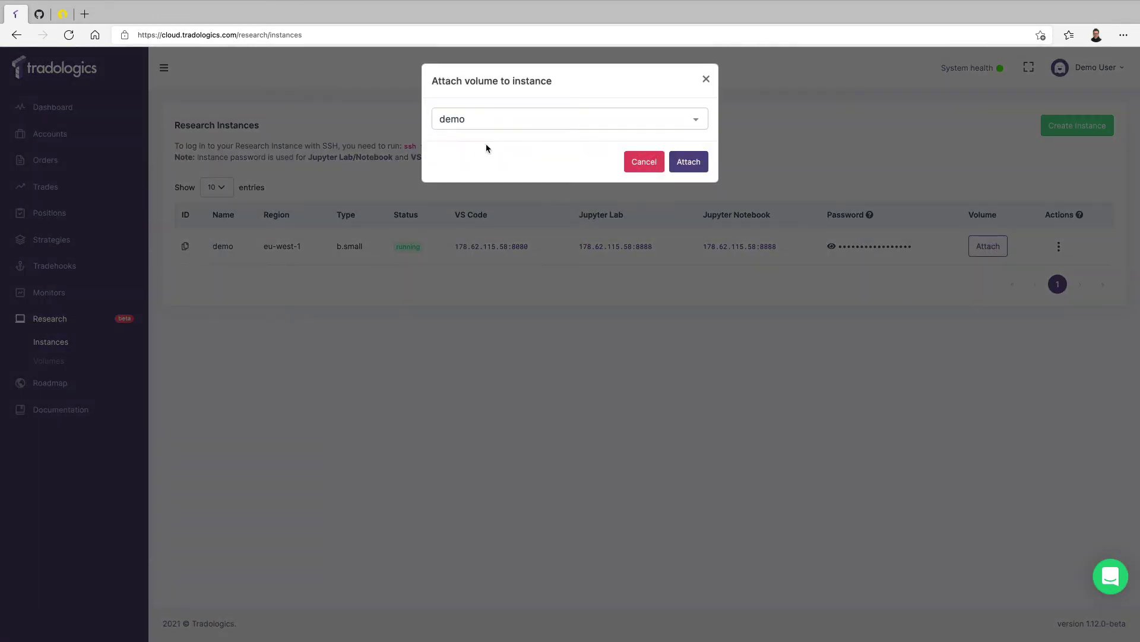
{"action": "left_click", "coordinate": [688, 161]}
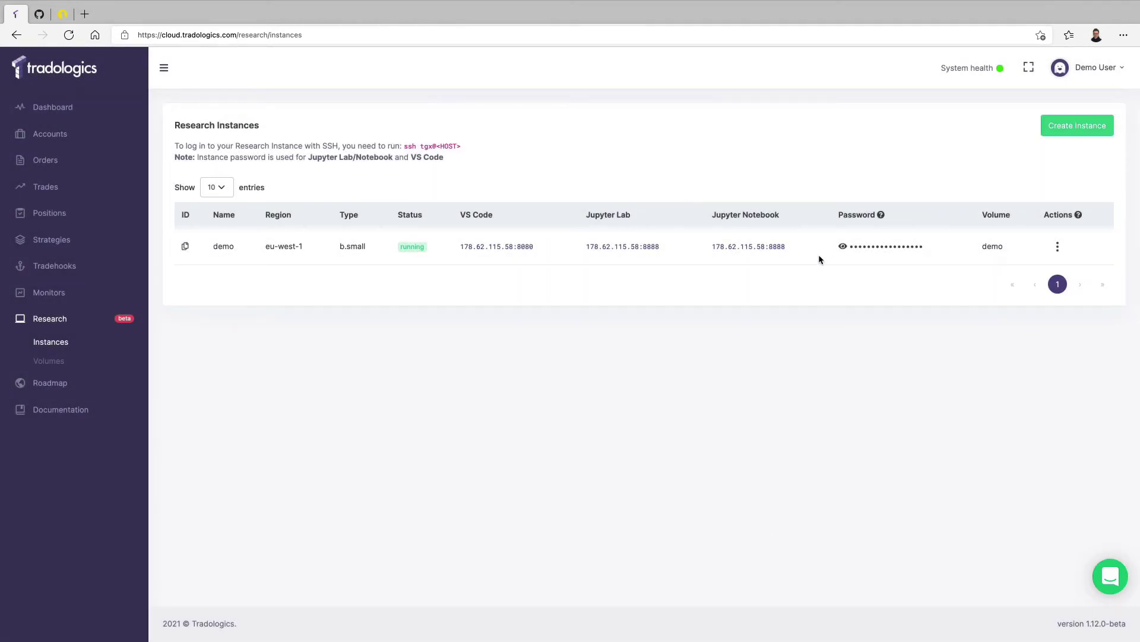
- Copy the demo instance's password, log into its VS Code environment with it and dismiss the startup notifications
{"action": "left_click", "coordinate": [842, 247]}
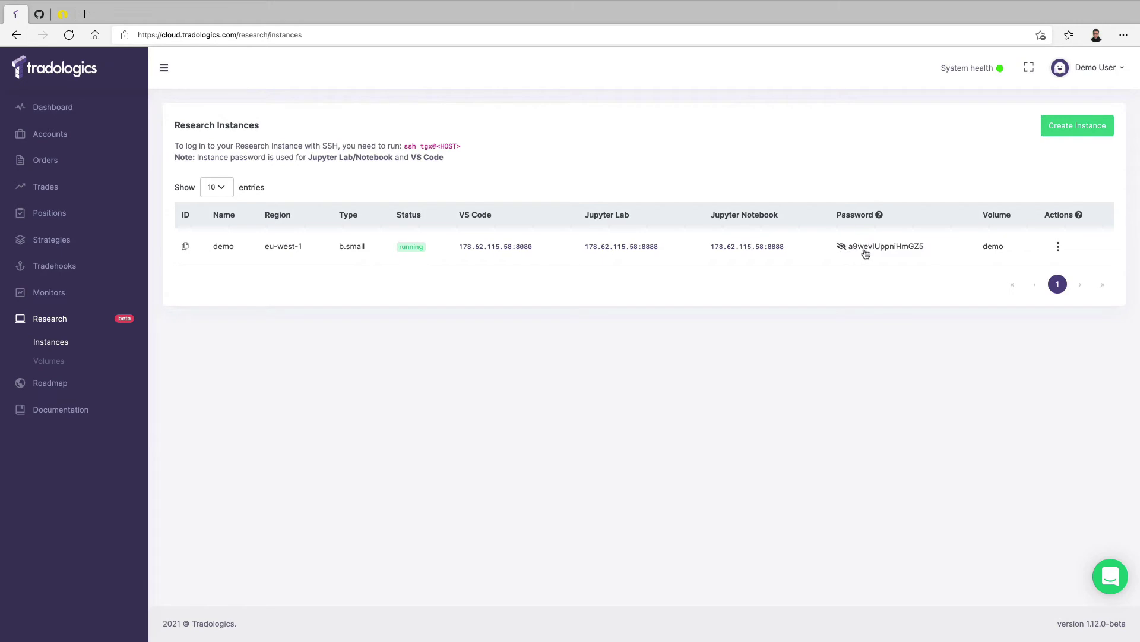
{"action": "left_click", "coordinate": [878, 253]}
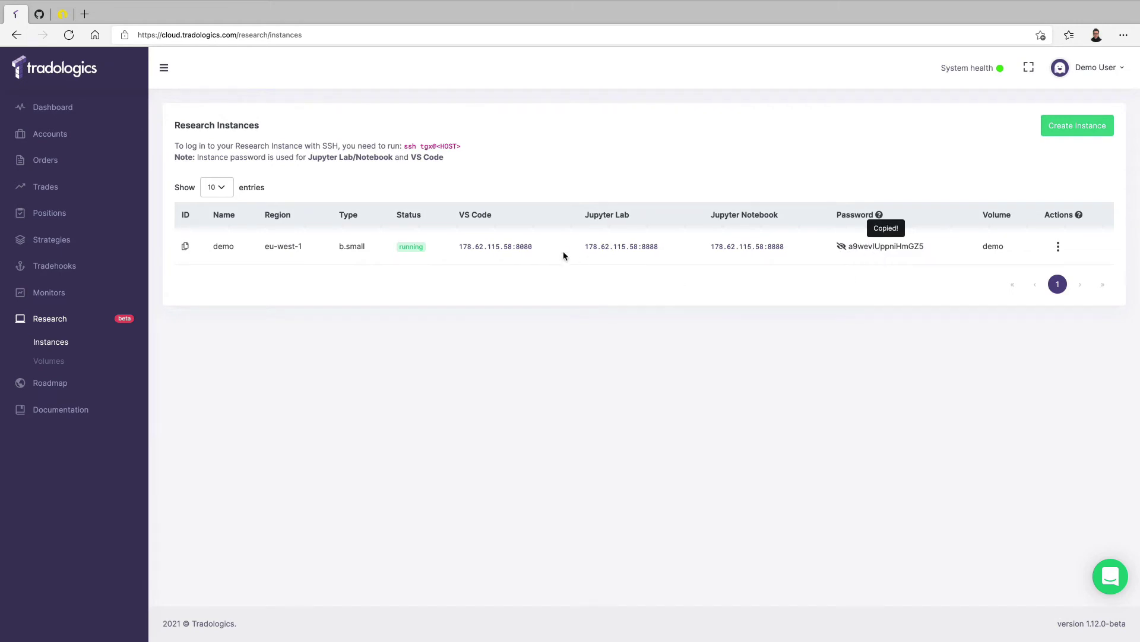
{"action": "left_click", "coordinate": [485, 253]}
{"action": "left_click", "coordinate": [505, 388]}
{"action": "key", "text": "super+v"}
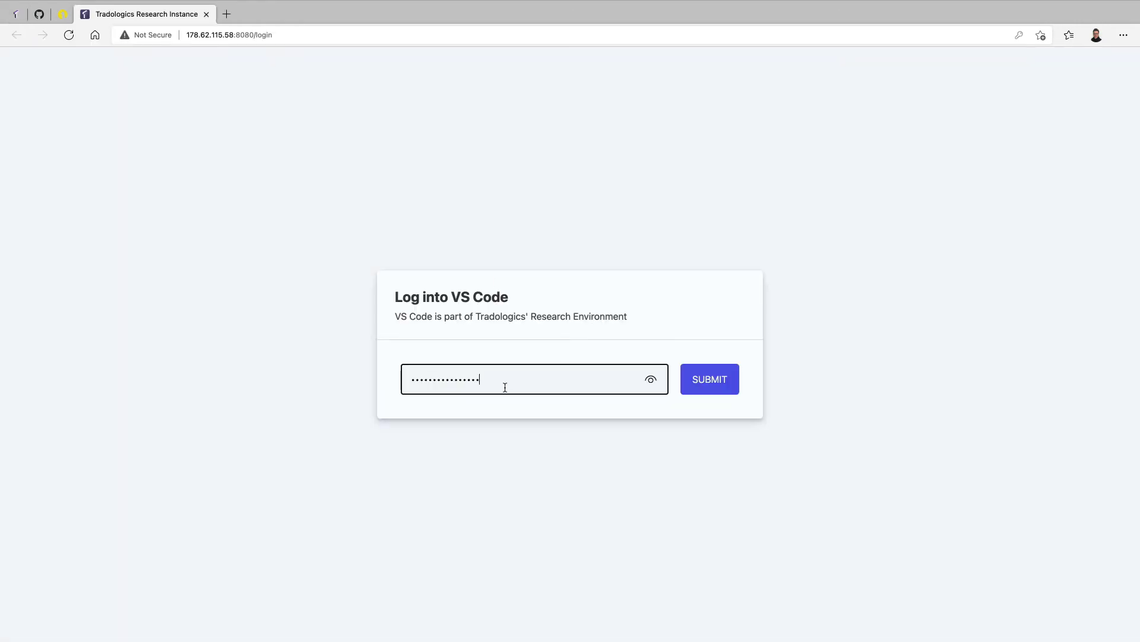
{"action": "left_click", "coordinate": [715, 389]}
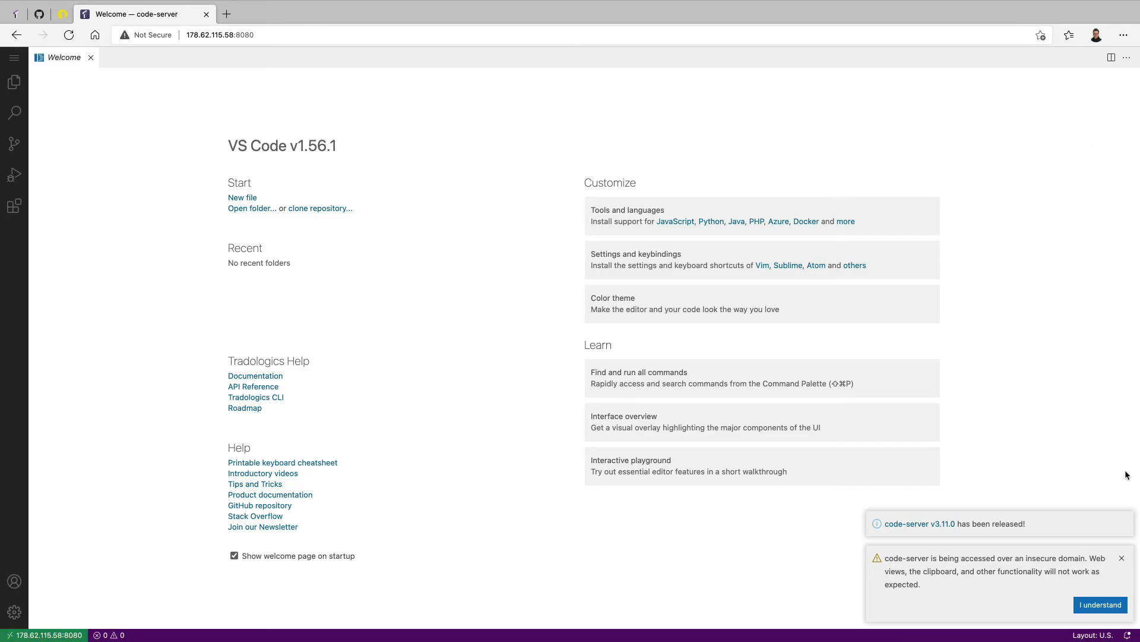
{"action": "left_click", "coordinate": [1113, 612]}
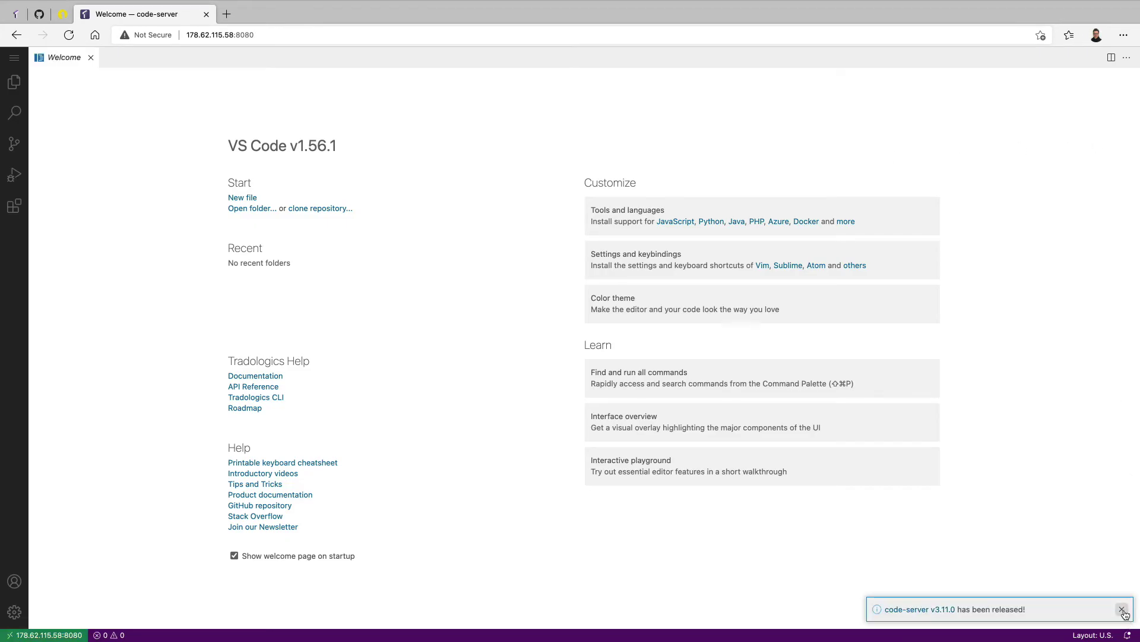
{"action": "left_click", "coordinate": [1122, 613]}
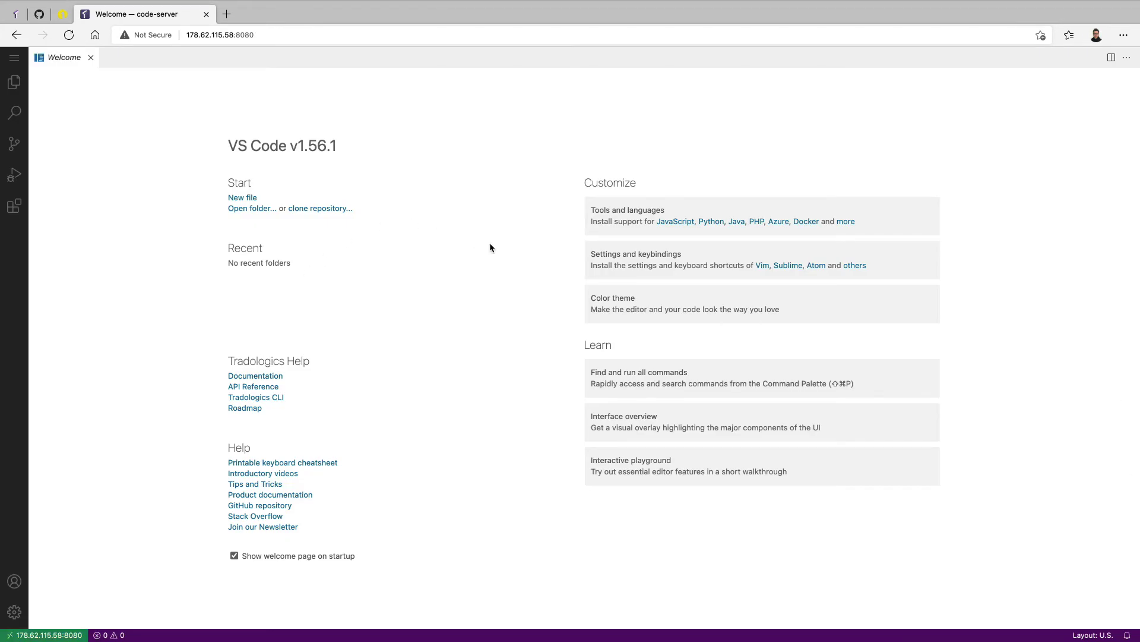
- Create a new file in VS Code with Python as its language and write the line import sys
{"action": "left_click", "coordinate": [244, 198]}
{"action": "left_click", "coordinate": [119, 74]}
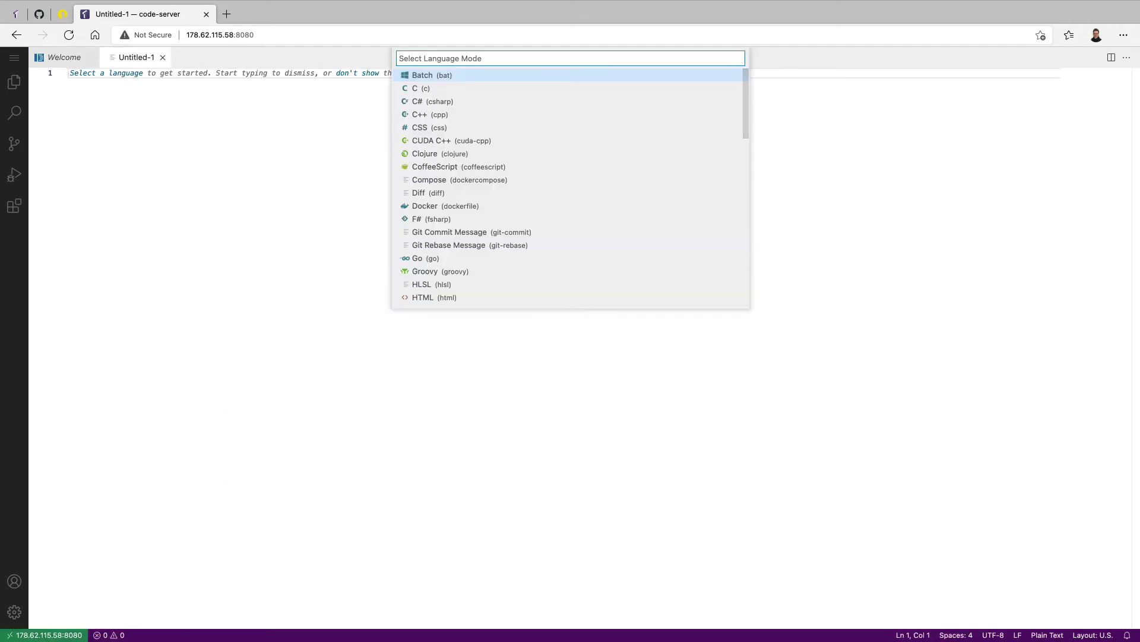
{"action": "type", "text": "python"}
{"action": "key", "text": "Return"}
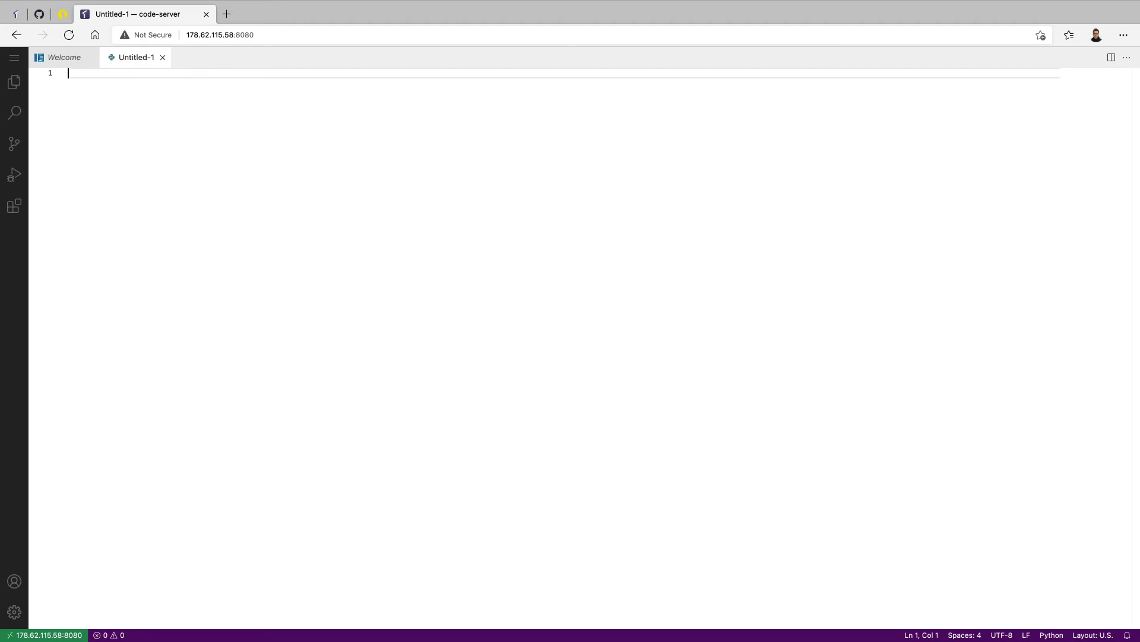
{"action": "type", "text": "import sys"}
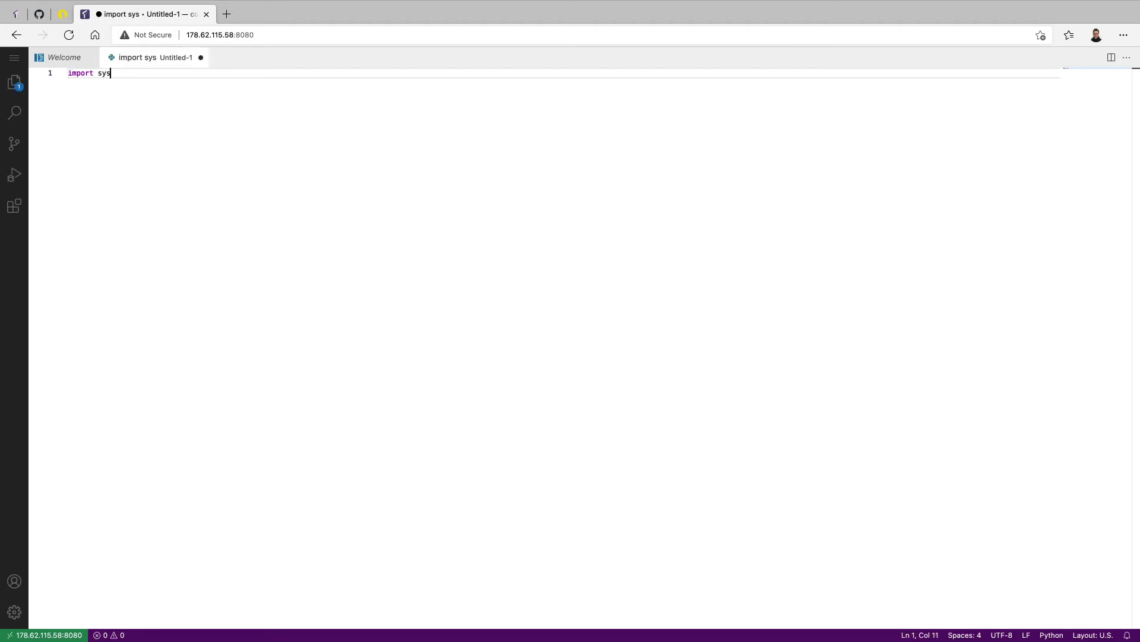
{"action": "key", "text": "Return"}
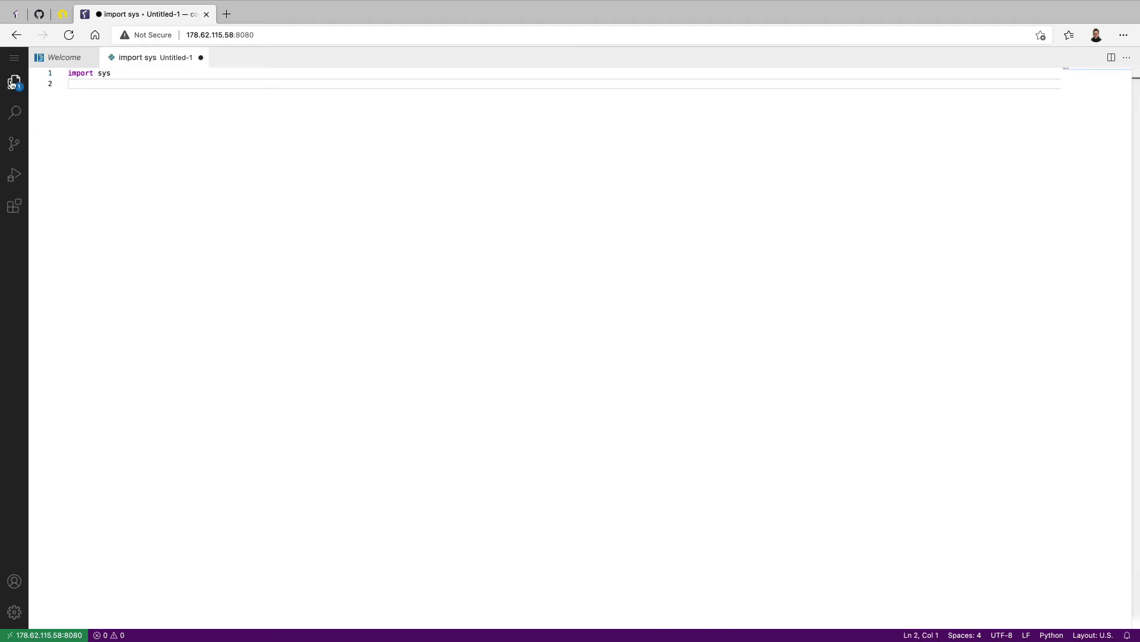
- Install the ms-python Python extension on the remote instance and close the VS Code environment
{"action": "left_click", "coordinate": [17, 215]}
{"action": "left_click", "coordinate": [113, 209]}
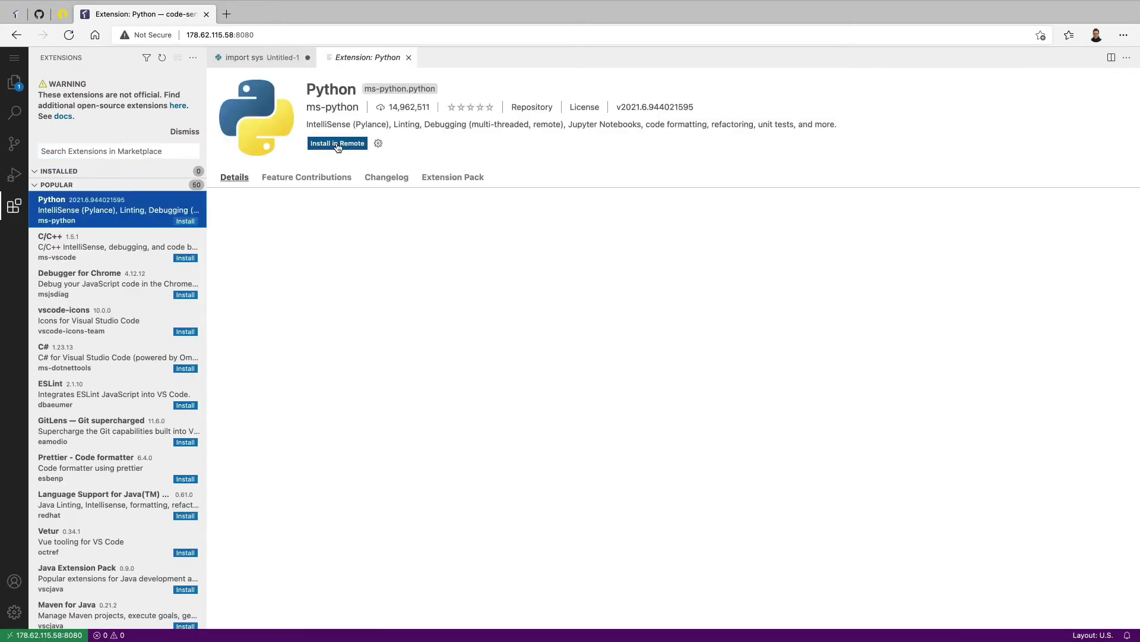
{"action": "left_click", "coordinate": [337, 144]}
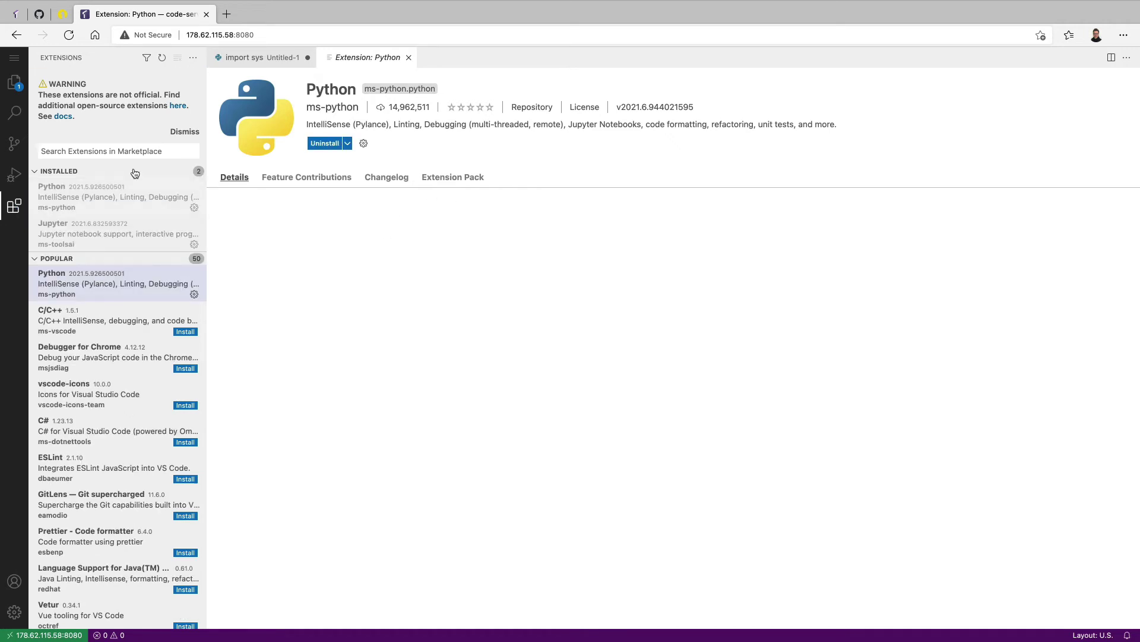
{"action": "left_click", "coordinate": [206, 14]}
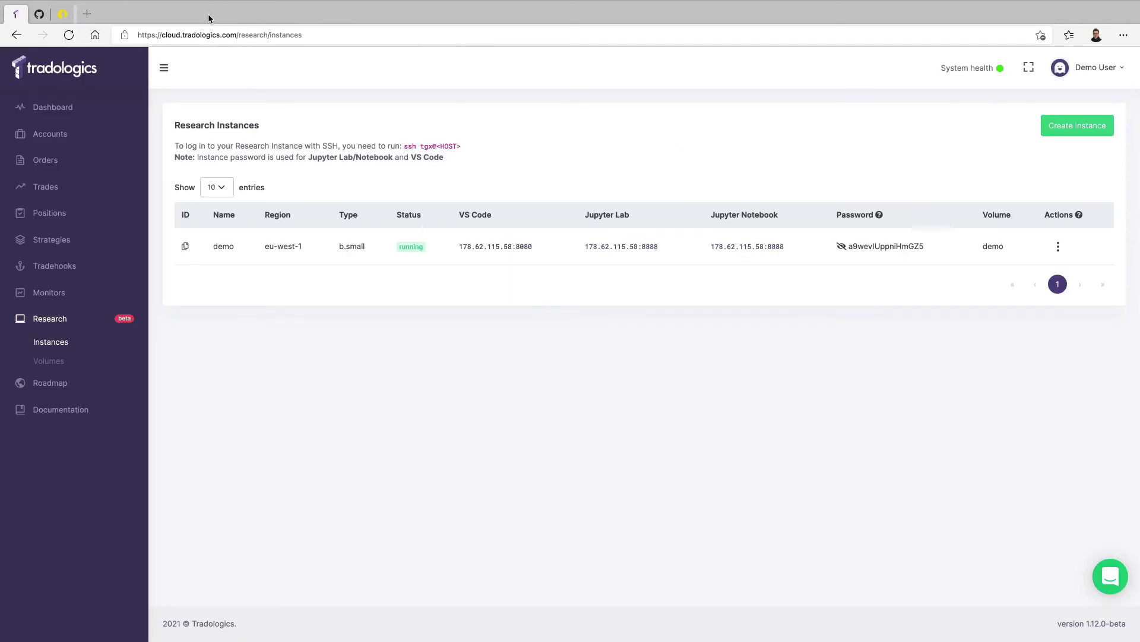
- Open the demo instance's Jupyter Lab and log in with the instance password
{"action": "left_click", "coordinate": [641, 247]}
{"action": "key", "text": "super+v"}
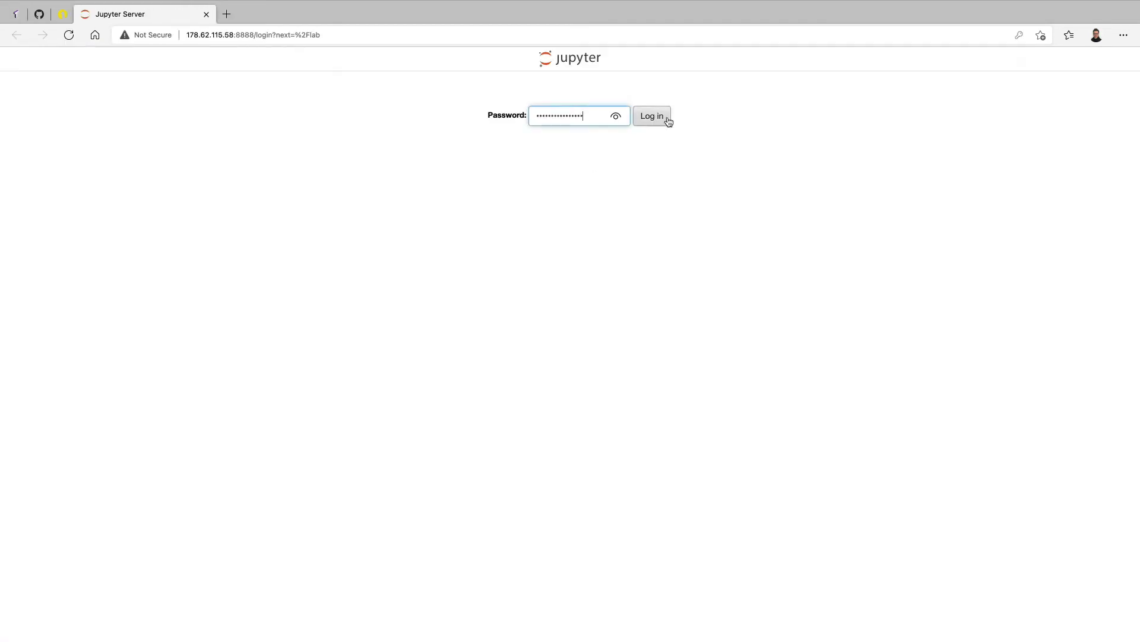
{"action": "left_click", "coordinate": [660, 116]}
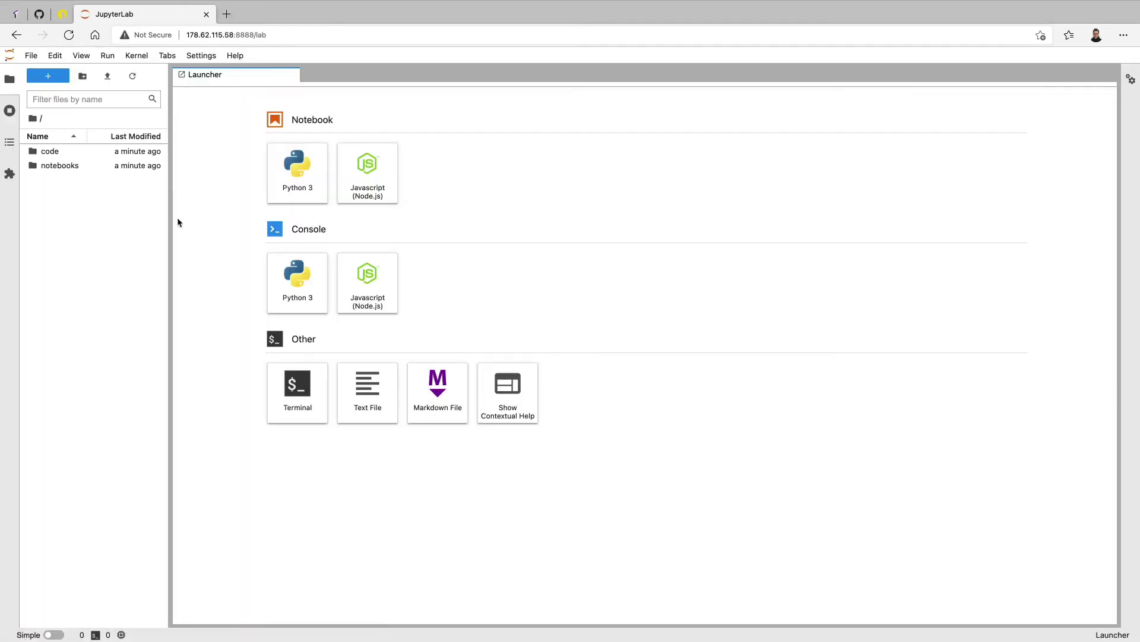
- Run pip install yfinance -U in a JupyterLab terminal and close the terminal after the installation
{"action": "left_click", "coordinate": [297, 399]}
{"action": "type", "text": "pi"}
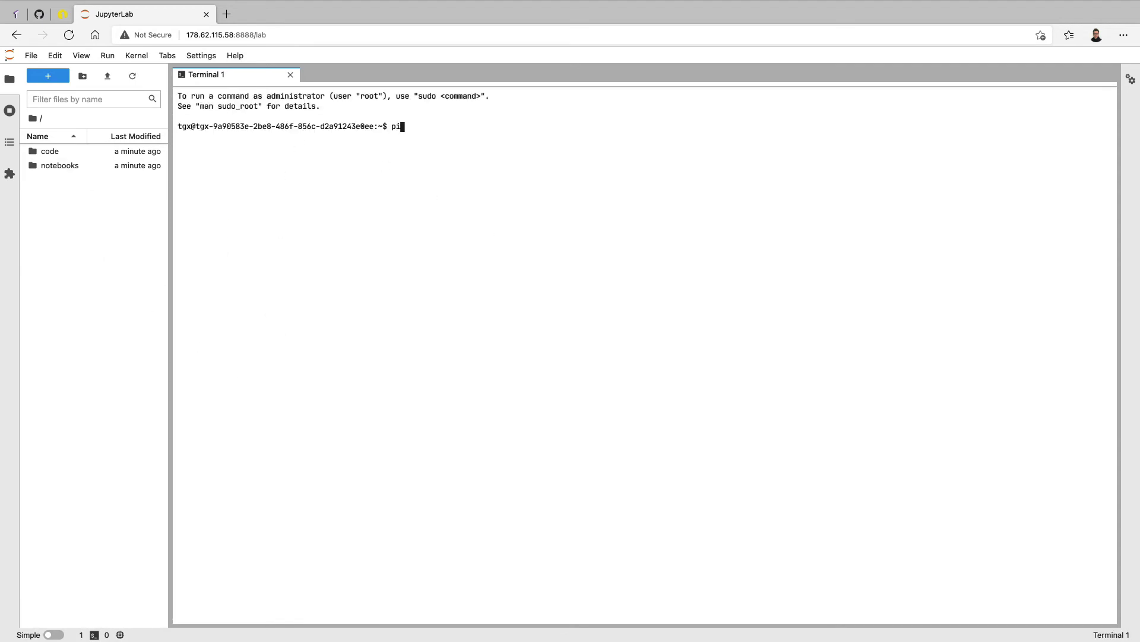
{"action": "type", "text": "p instal"}
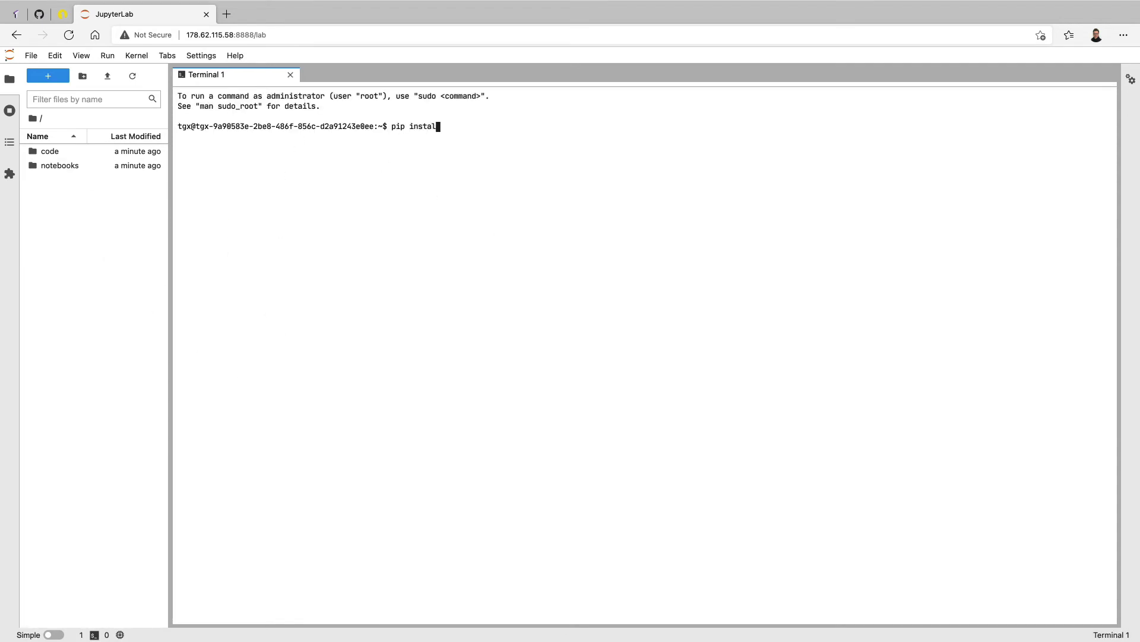
{"action": "type", "text": "l yfinance"}
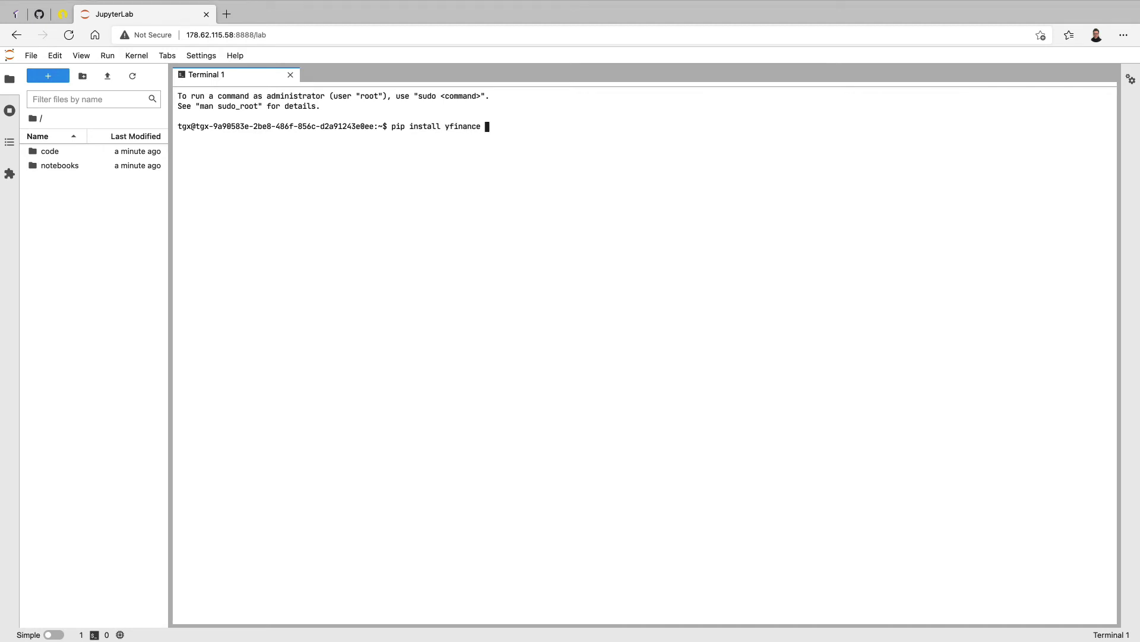
{"action": "type", "text": " -U"}
{"action": "key", "text": "Return"}
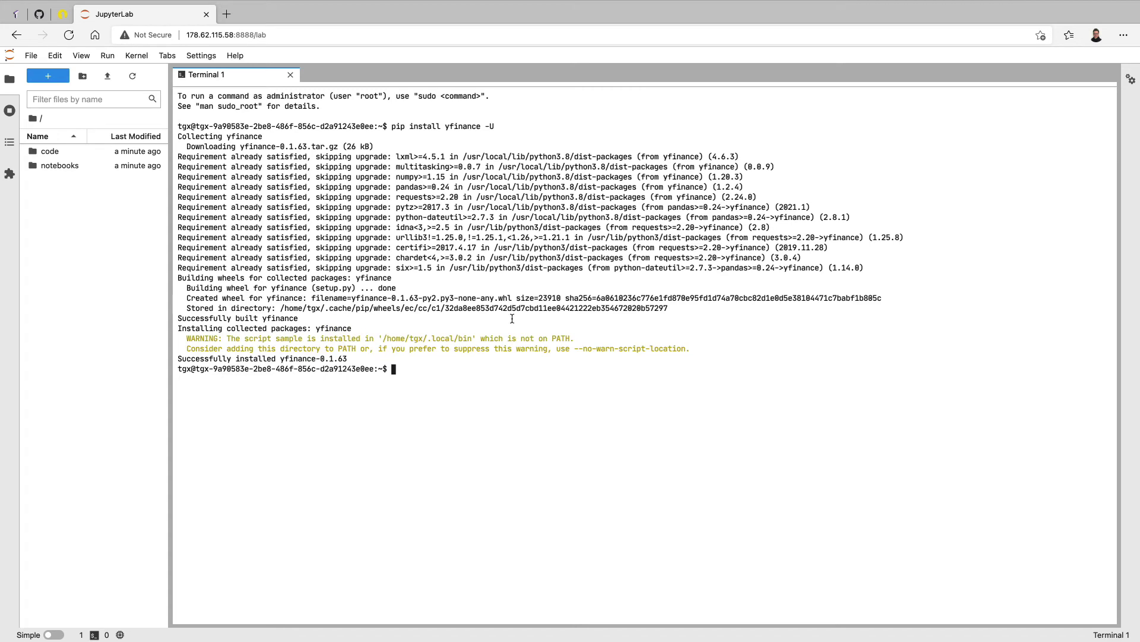
{"action": "left_click", "coordinate": [290, 74]}
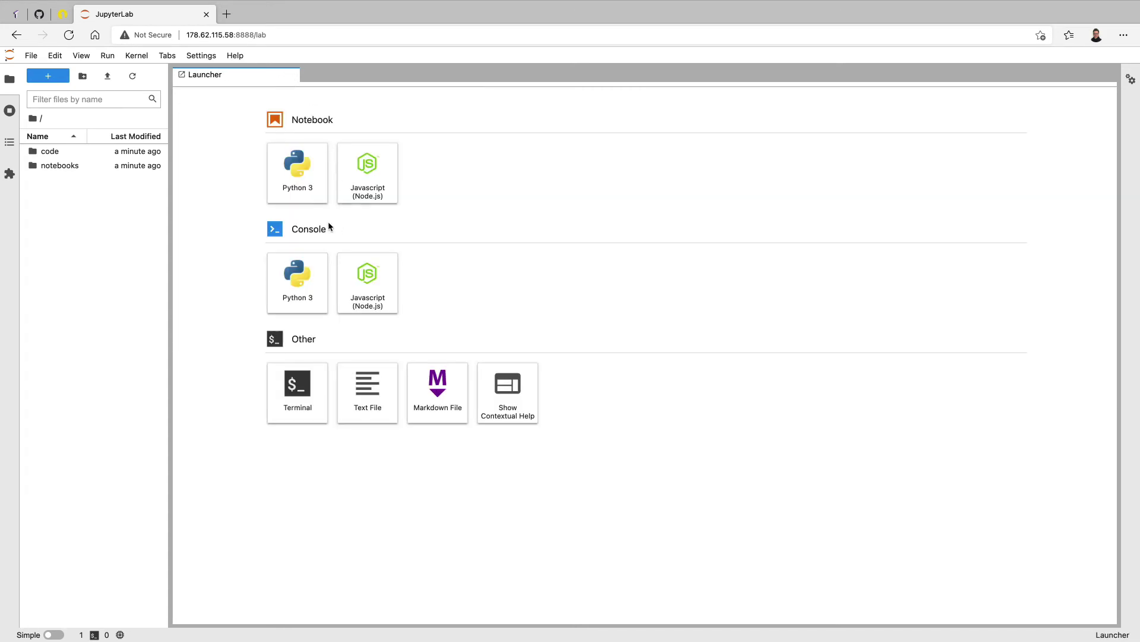
- Create a Python 3 notebook and run a first cell importing yfinance as yf, numpy as np and quantstats as qs
{"action": "left_click", "coordinate": [299, 186]}
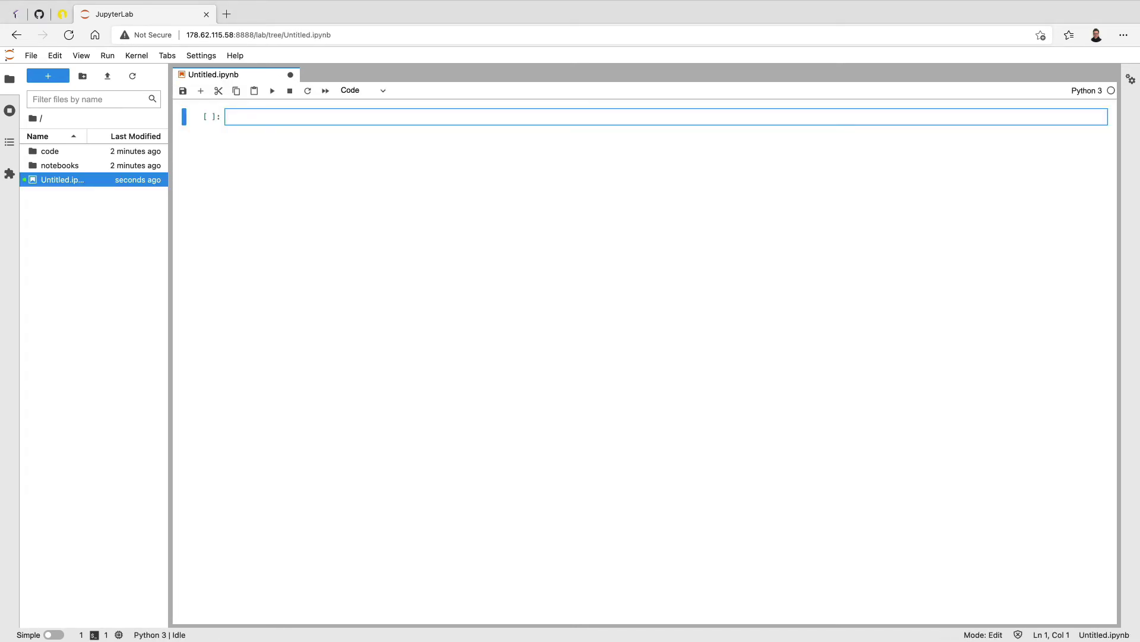
{"action": "key", "text": "super+v"}
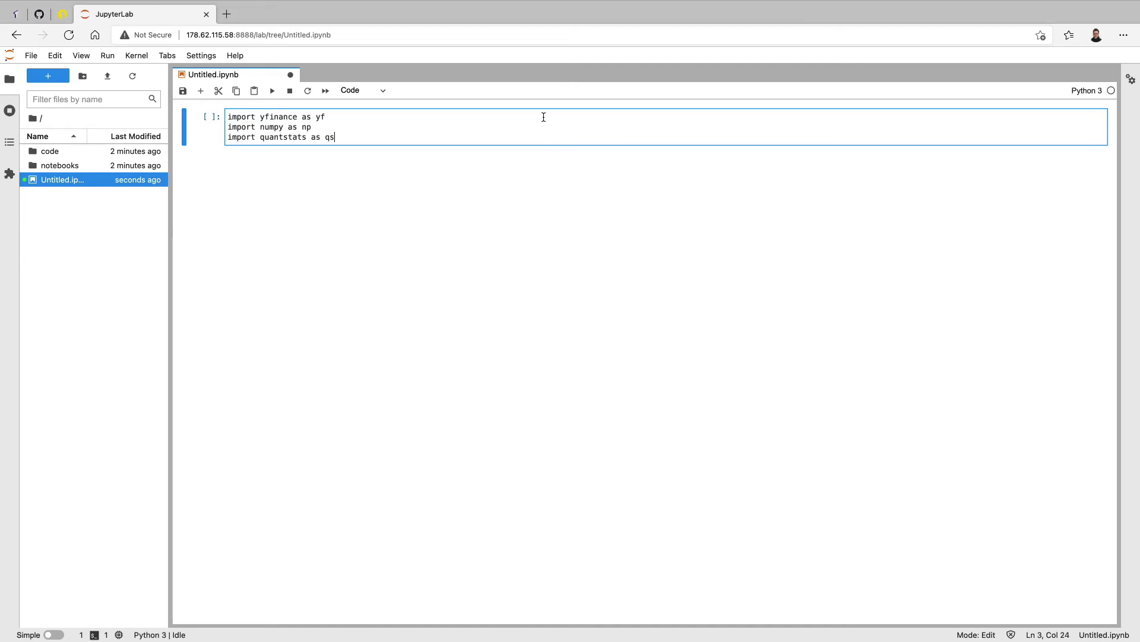
{"action": "key", "text": "shift+Return"}
- Load SPY's Adj Close percentage changes since 2000-01-01 without missing values and add a strategy column using np.where(data.SPY.shift(1) < 0, data.SPY, 0), previewing both
{"action": "type", "text": "data = yf.download([\"SPY\"], start=\"2000-01-01\", as_panel=False, verbose=False)[['Adj Close']].pct_change() data.columns = ['SPY'] data.dropna(inplace=True) data.head()"}
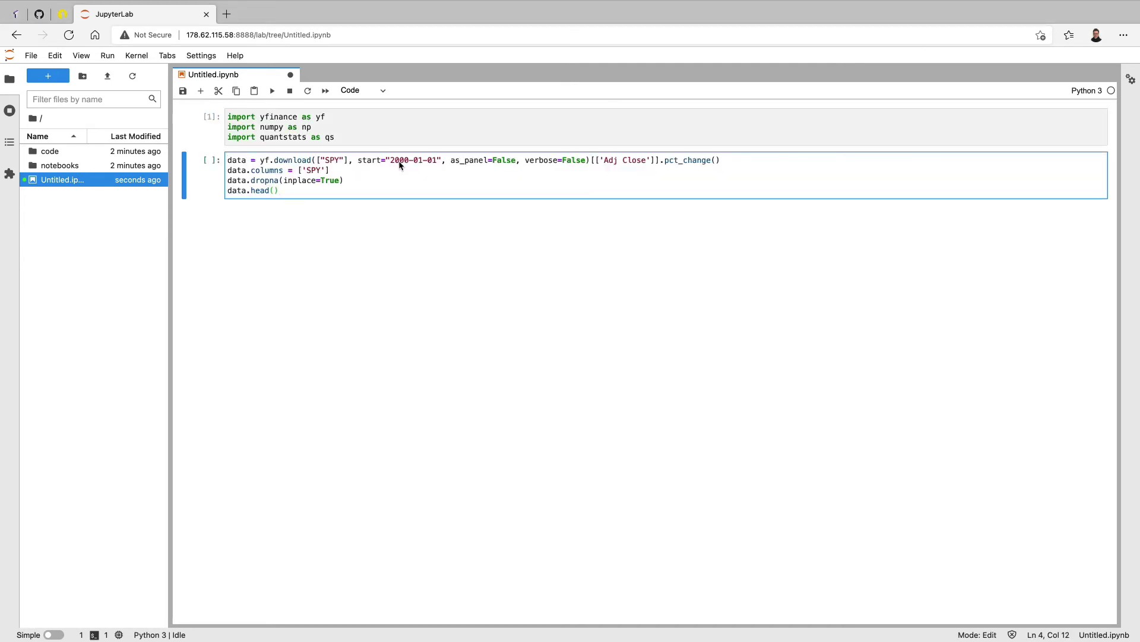
{"action": "key", "text": "shift+Return"}
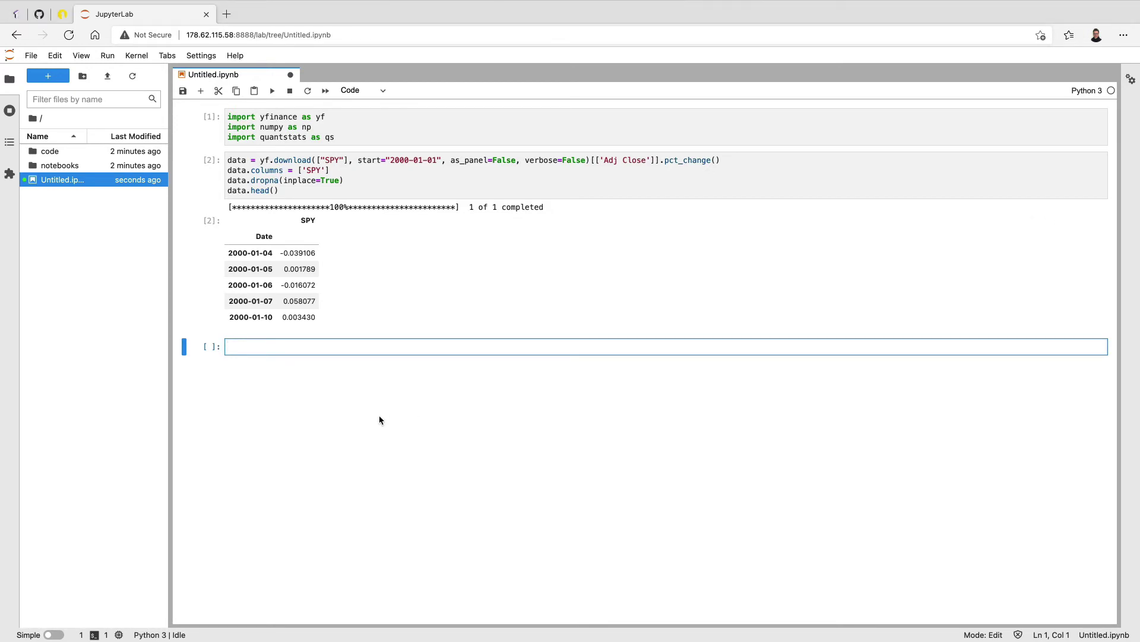
{"action": "type", "text": "data['strategy'] = np.where(data.SPY.shift(1) < 0, data.SPY, 0)"}
{"action": "key", "text": "Return"}
{"action": "type", "text": "data.head()"}
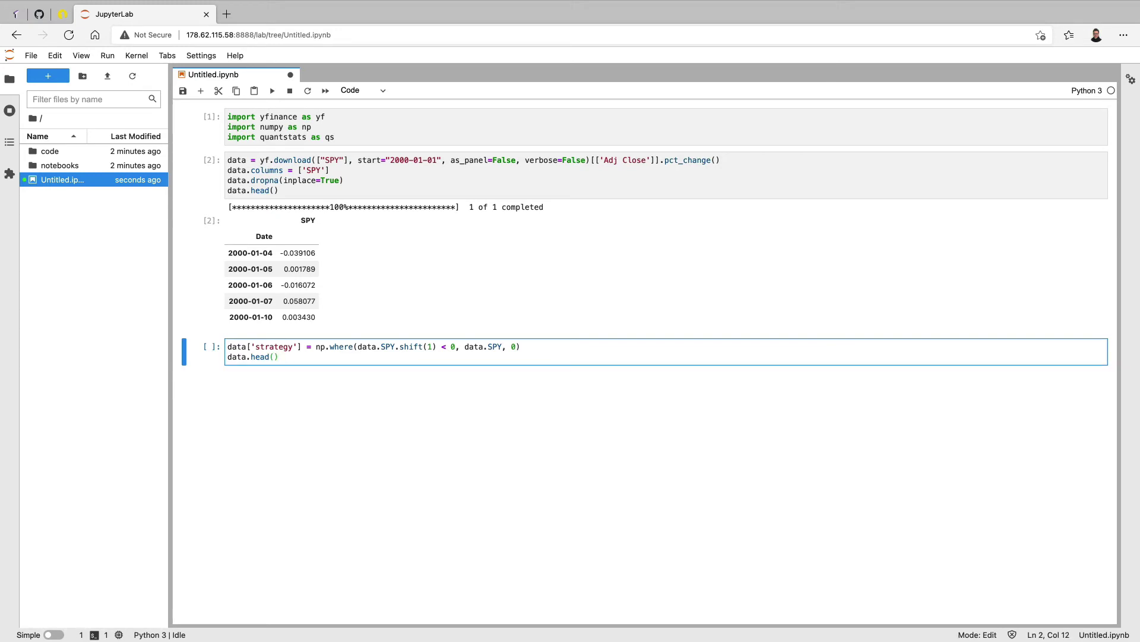
{"action": "key", "text": "shift+Return"}
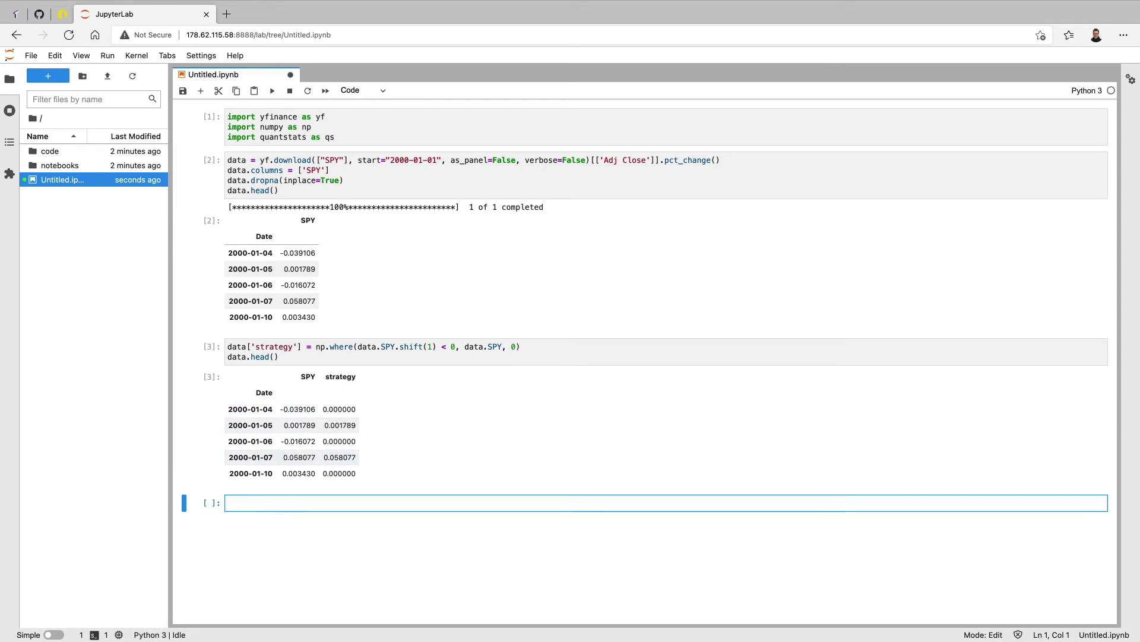
- Plot the cumulative sums of the SPY and strategy returns with data.cumsum().plot()
{"action": "type", "text": "data.cumsum().plot()"}
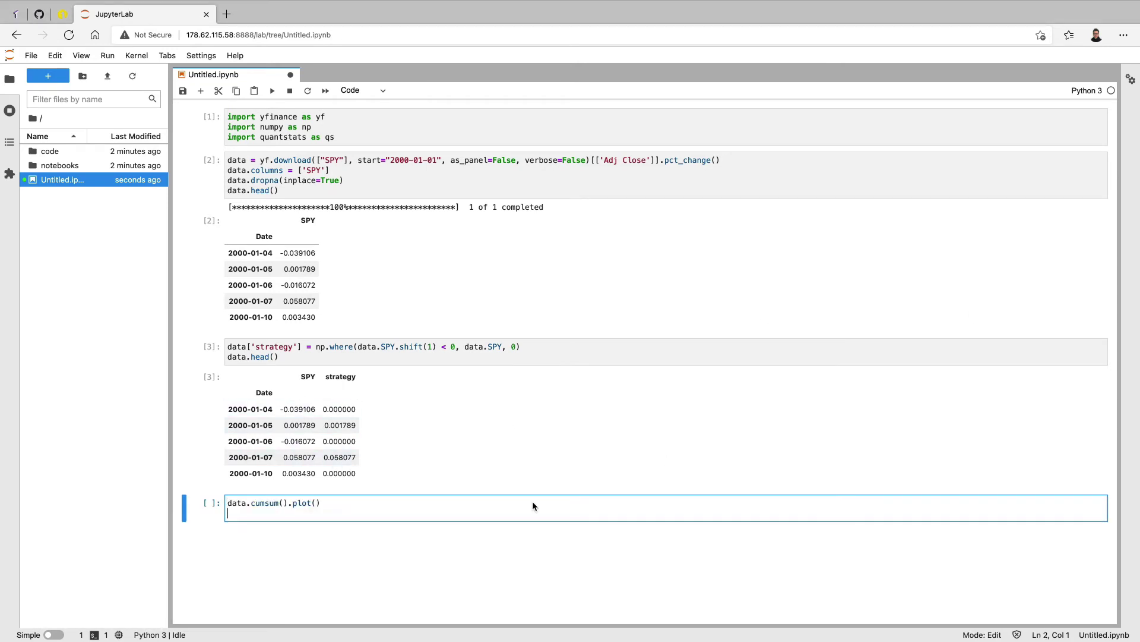
{"action": "key", "text": "shift+Return"}
{"action": "scroll", "coordinate": [703, 550], "scroll_direction": "down", "scroll_amount": 6}
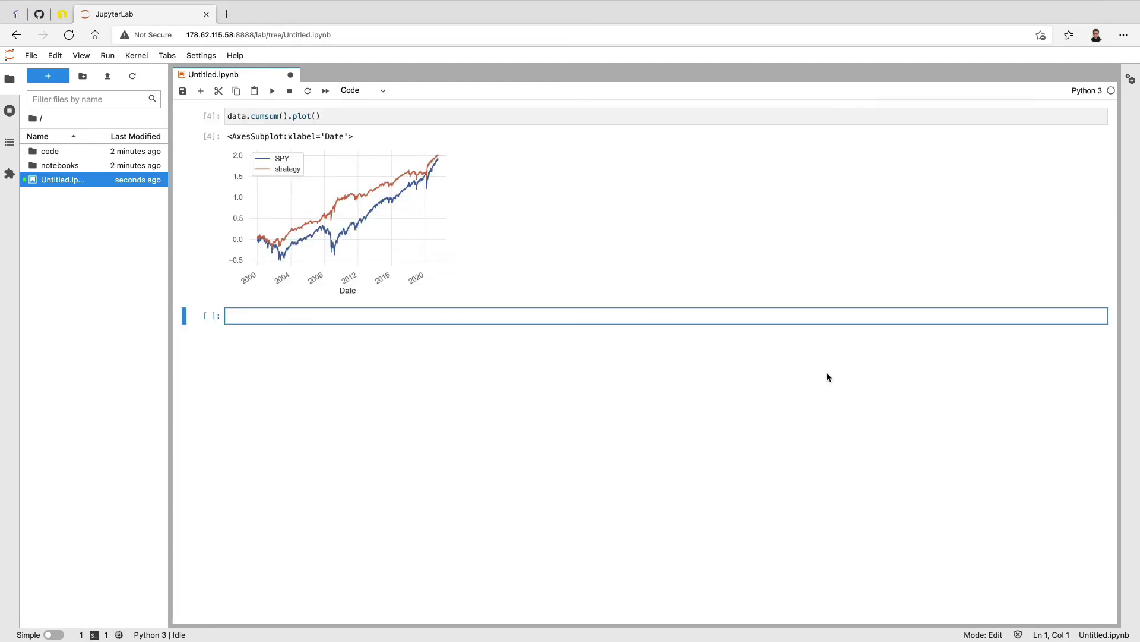
- Generate the full quantstats report for data['strategy'] against data['SPY'] and review its metrics and charts
{"action": "type", "text": "qs.reports.full(data['strategy'], data['SPY'])"}
{"action": "key", "text": "shift+Return"}
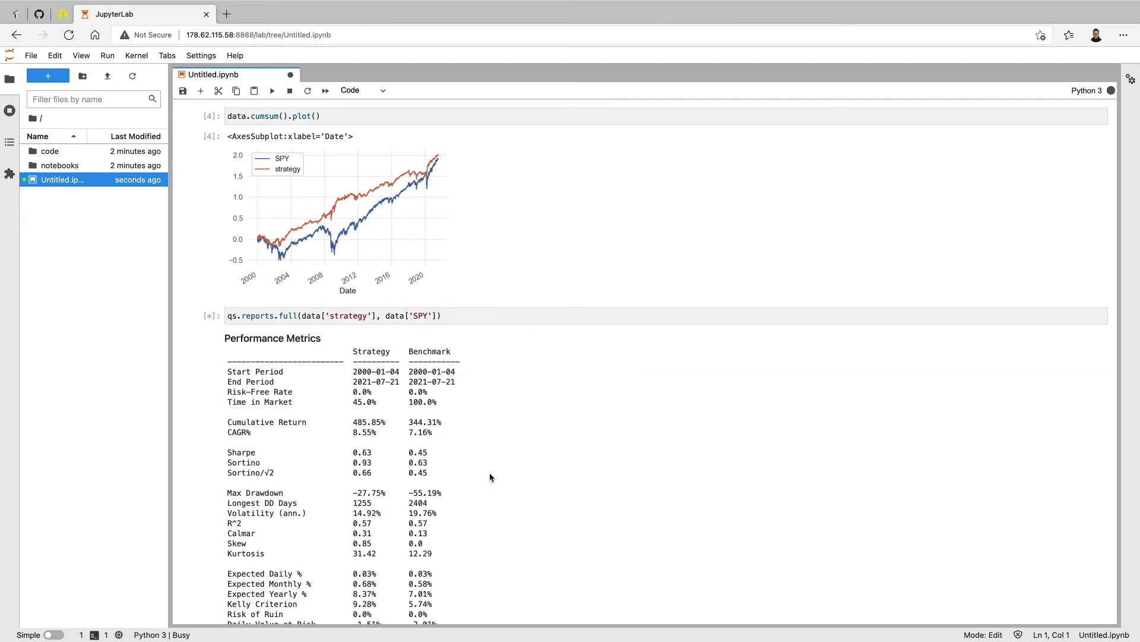
{"action": "scroll", "coordinate": [478, 494], "scroll_direction": "down", "scroll_amount": 4}
{"action": "scroll", "coordinate": [479, 494], "scroll_direction": "down", "scroll_amount": 20}
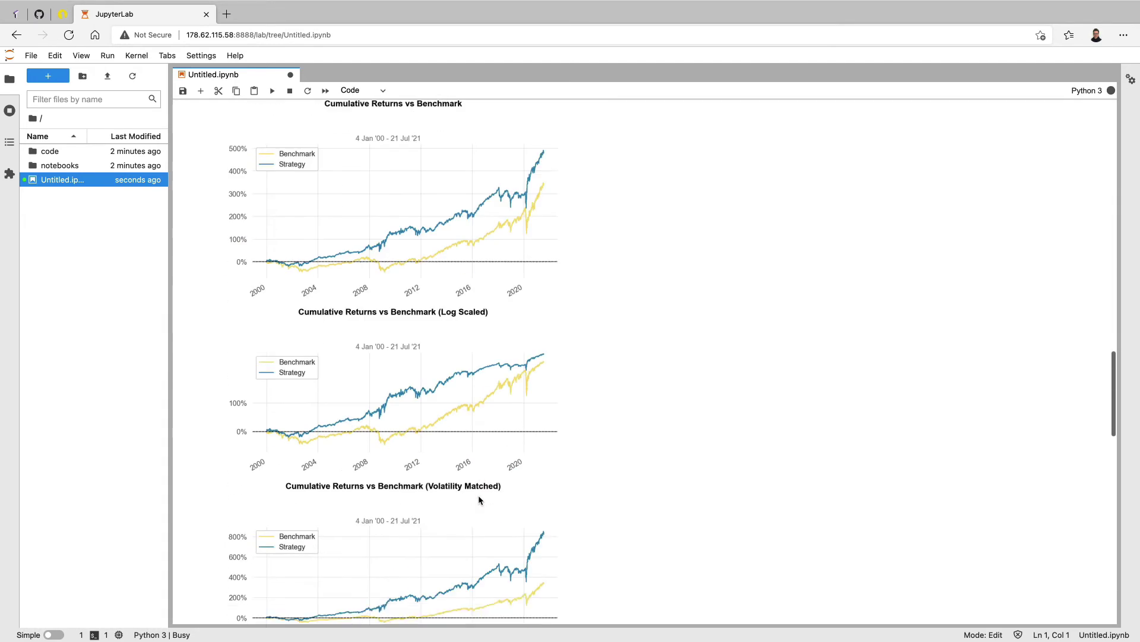
{"action": "scroll", "coordinate": [480, 500], "scroll_direction": "down", "scroll_amount": 20}
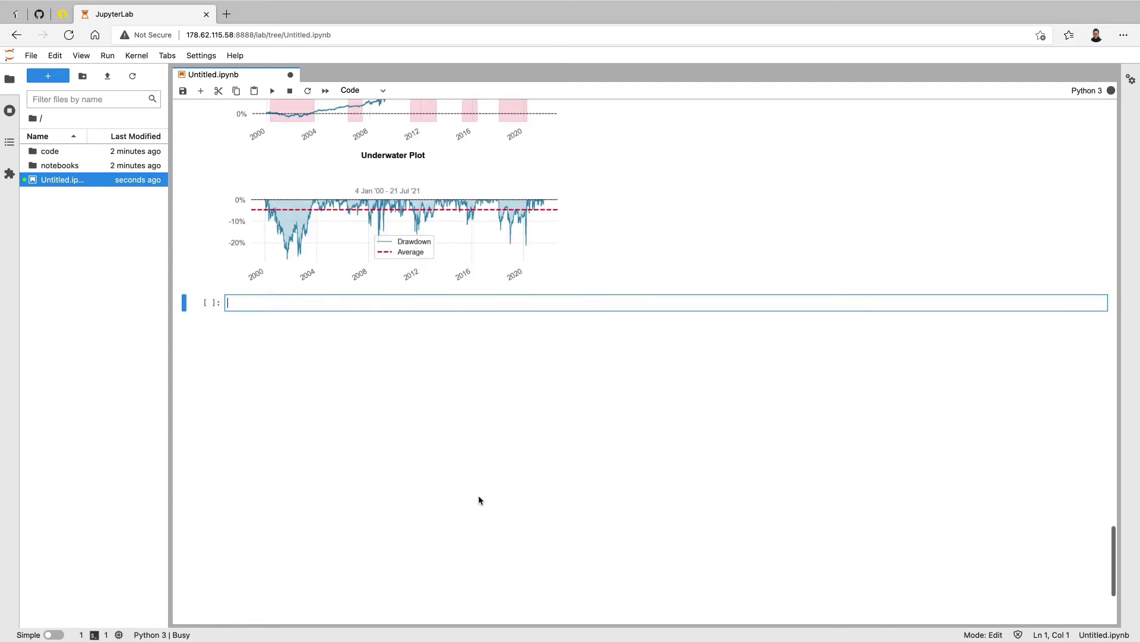
- Look back over the notebook's plot and performance metrics, then close JupyterLab without saving the changes
{"action": "scroll", "coordinate": [480, 500], "scroll_direction": "up", "scroll_amount": 20}
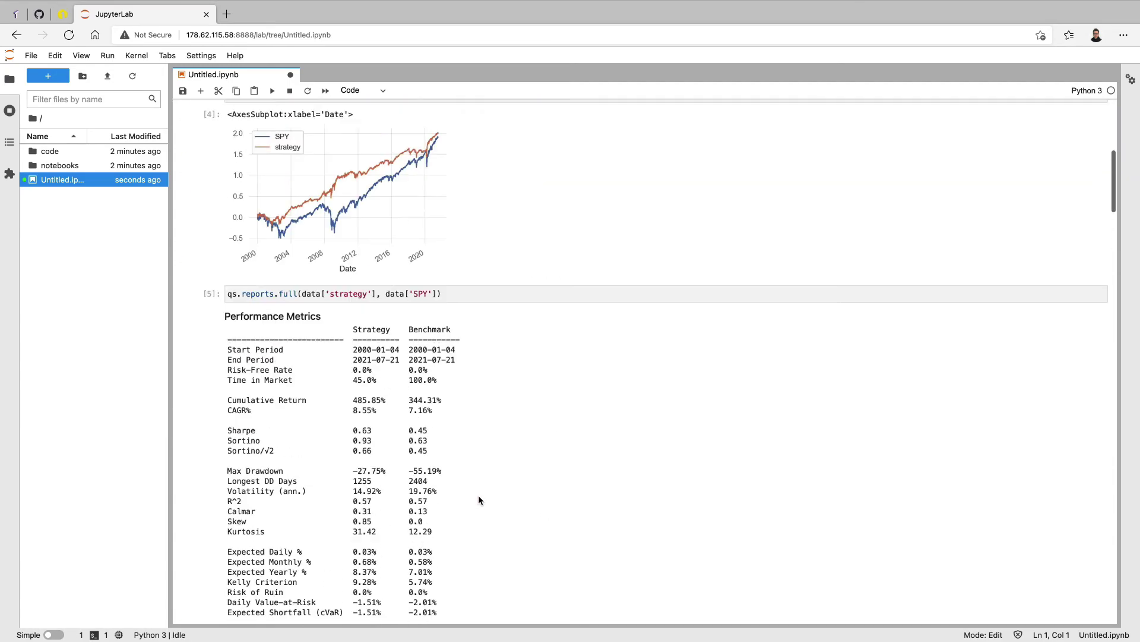
{"action": "scroll", "coordinate": [479, 500], "scroll_direction": "up", "scroll_amount": 1}
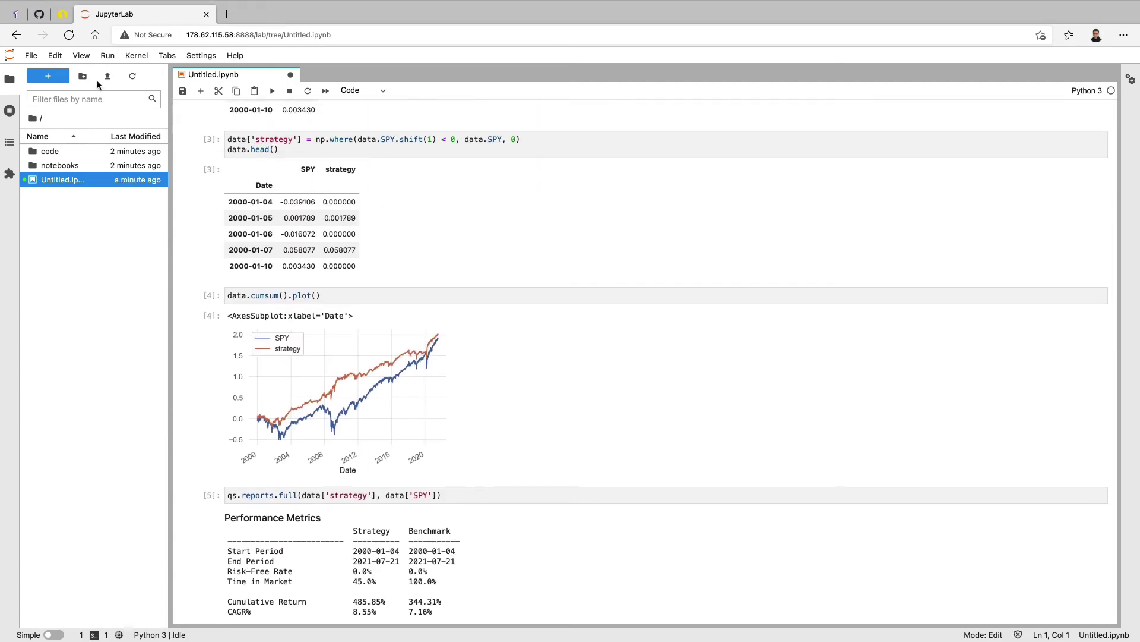
{"action": "left_click", "coordinate": [206, 14]}
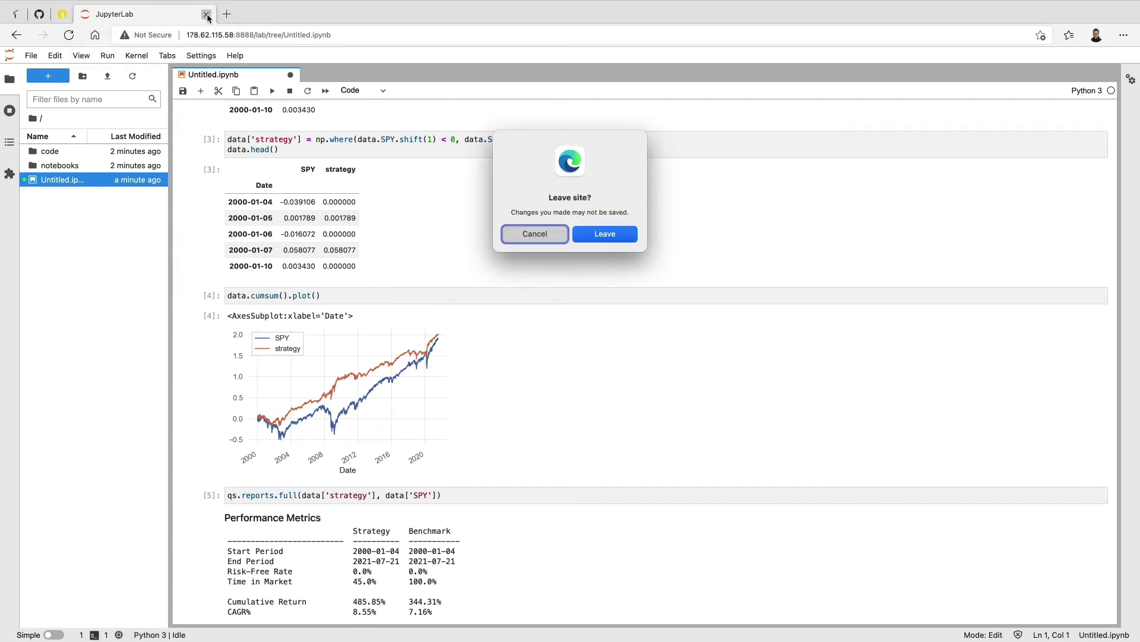
{"action": "left_click", "coordinate": [617, 235]}
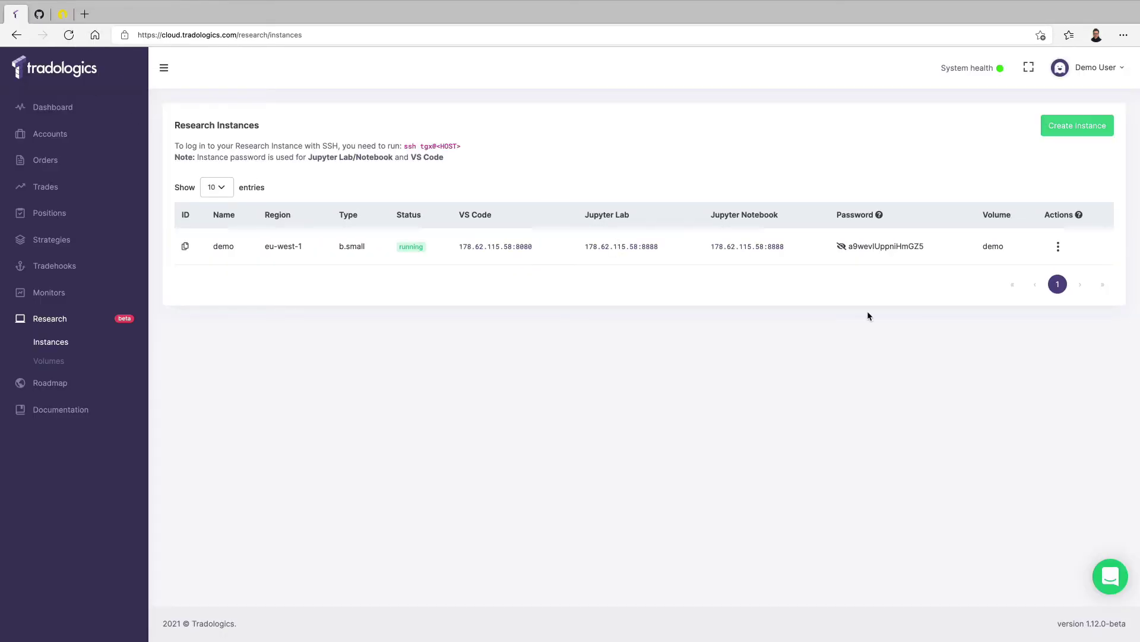
- Detach the demo volume from the demo research instance and delete that instance
{"action": "left_click", "coordinate": [1057, 246]}
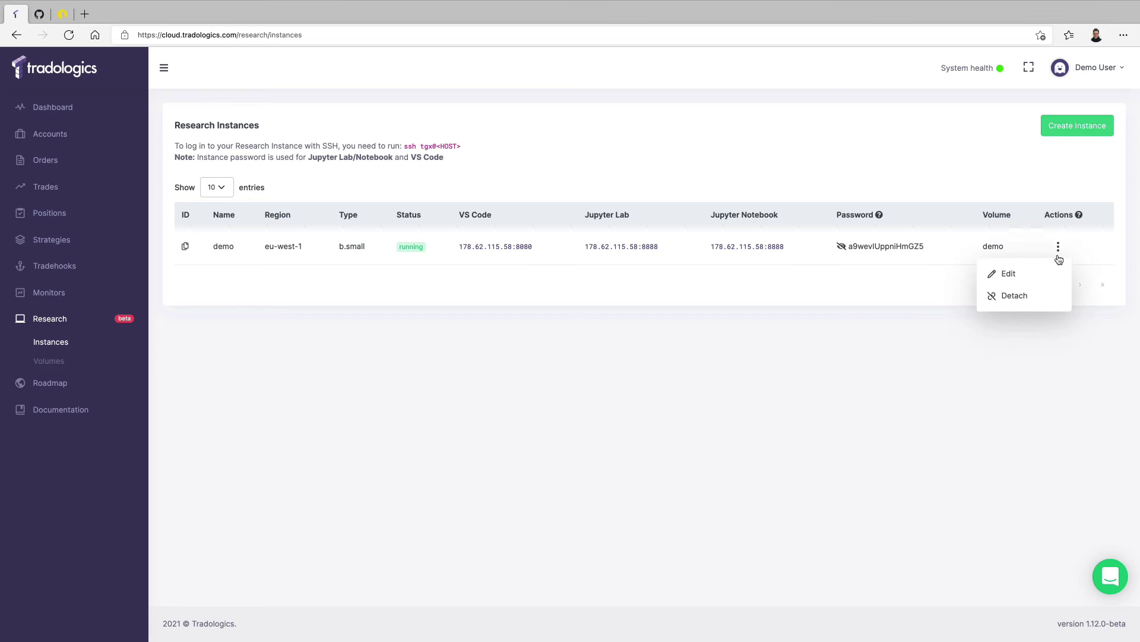
{"action": "left_click", "coordinate": [1012, 295]}
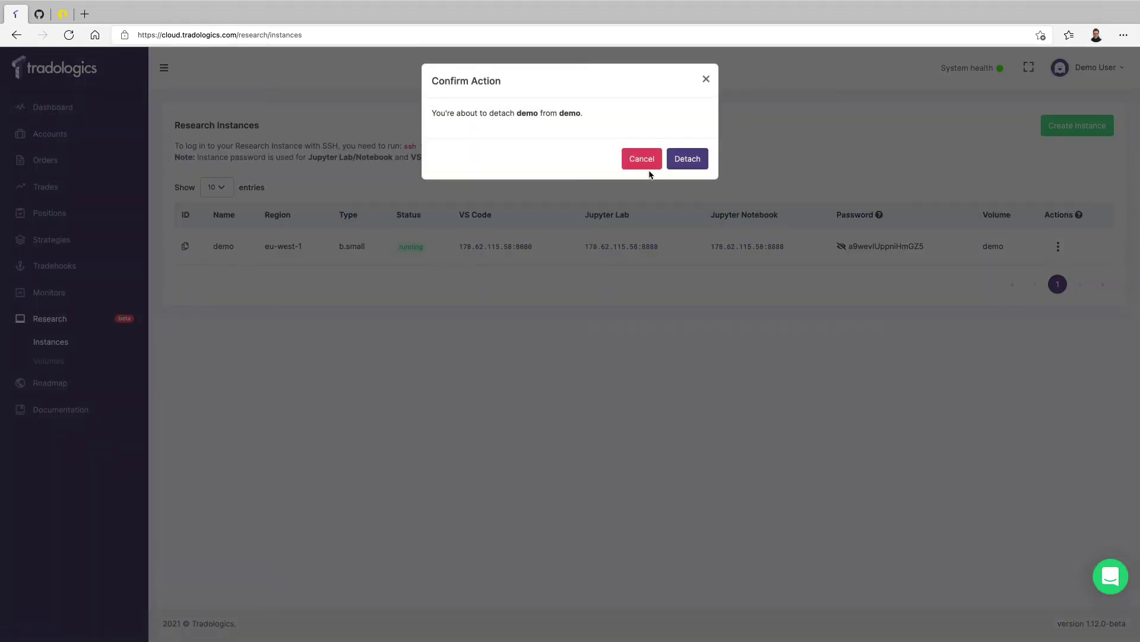
{"action": "left_click", "coordinate": [684, 160]}
{"action": "left_click", "coordinate": [1055, 251]}
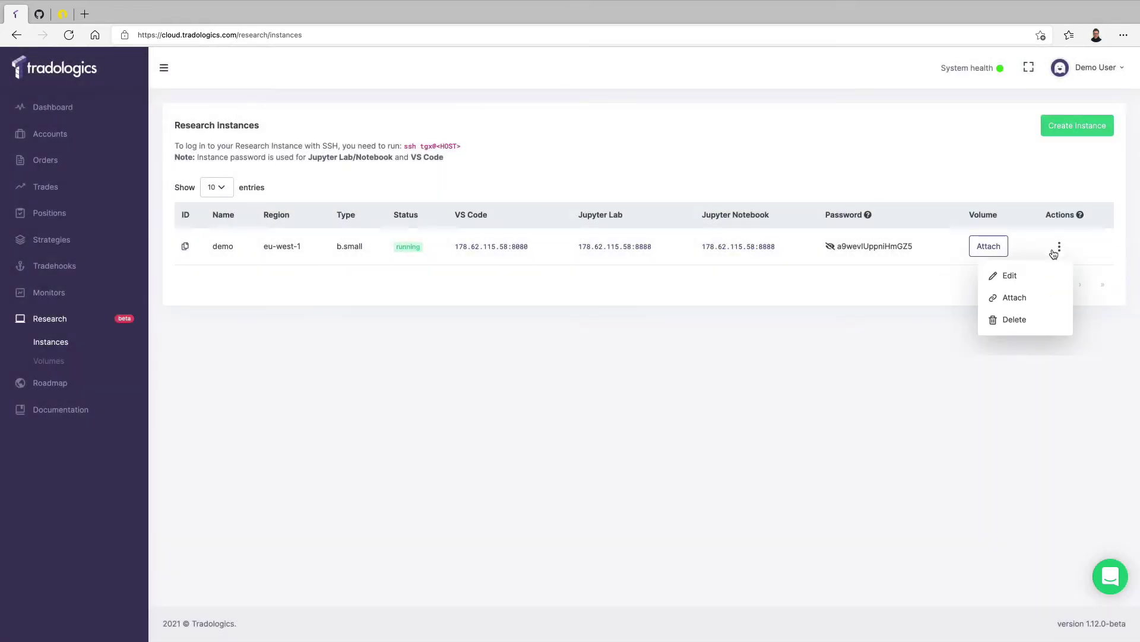
{"action": "left_click", "coordinate": [1017, 319]}
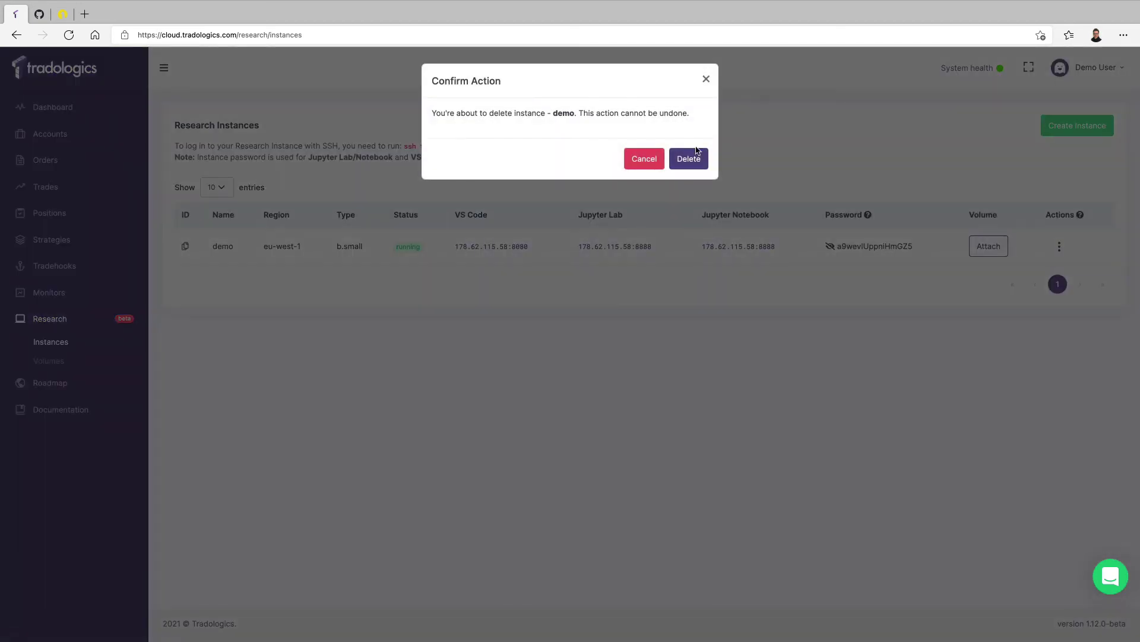
{"action": "left_click", "coordinate": [699, 165]}
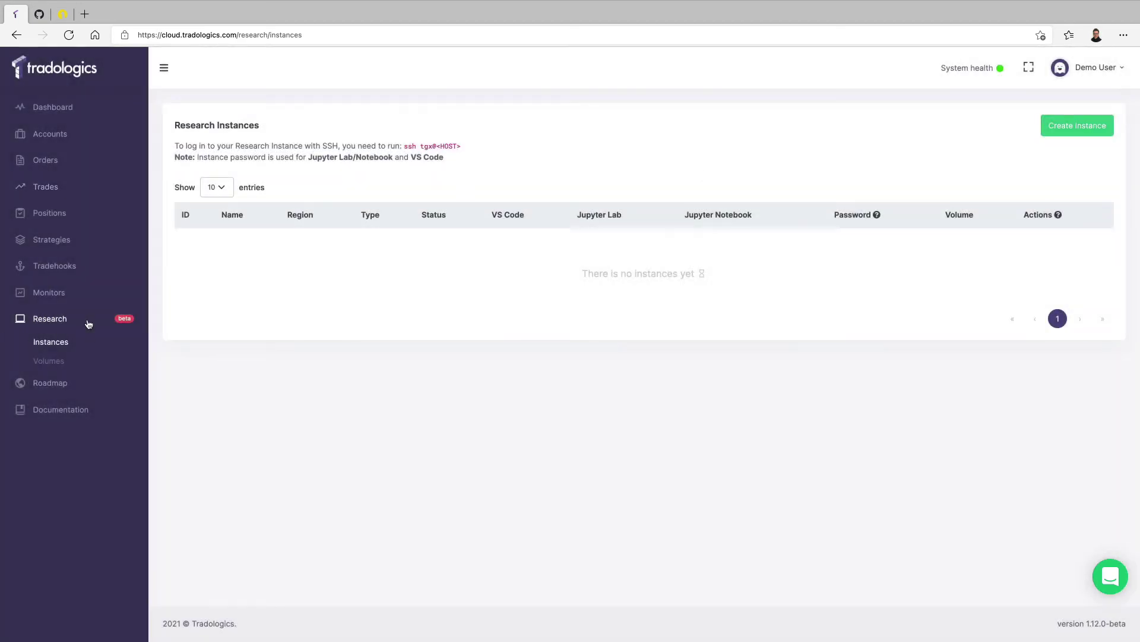
- Delete the demo volume from the research volumes
{"action": "left_click", "coordinate": [65, 362]}
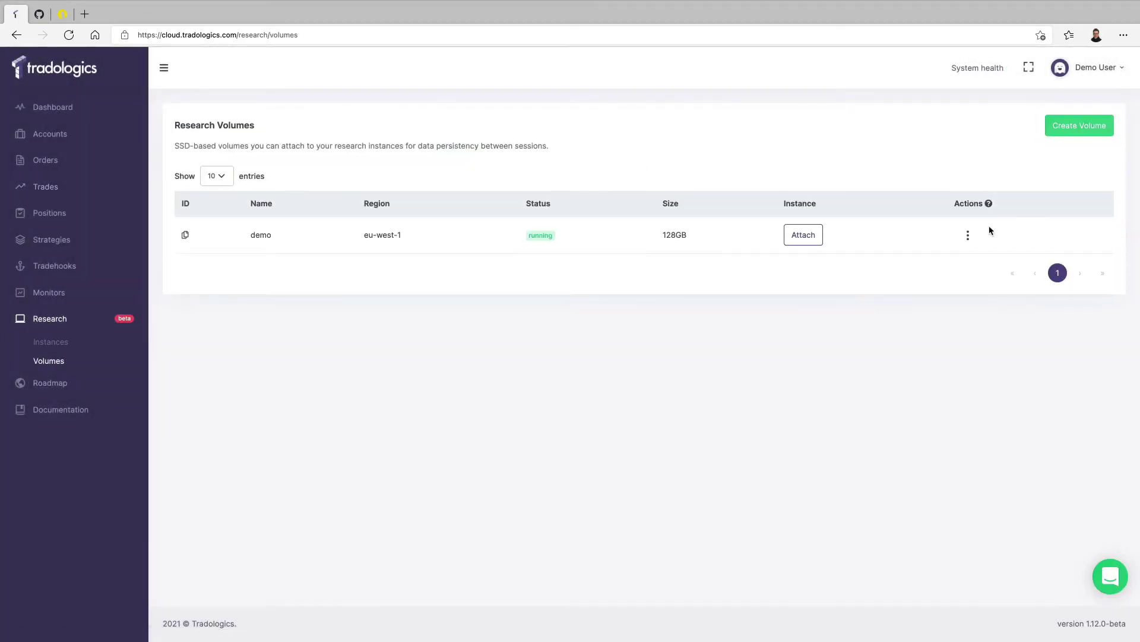
{"action": "left_click", "coordinate": [968, 235]}
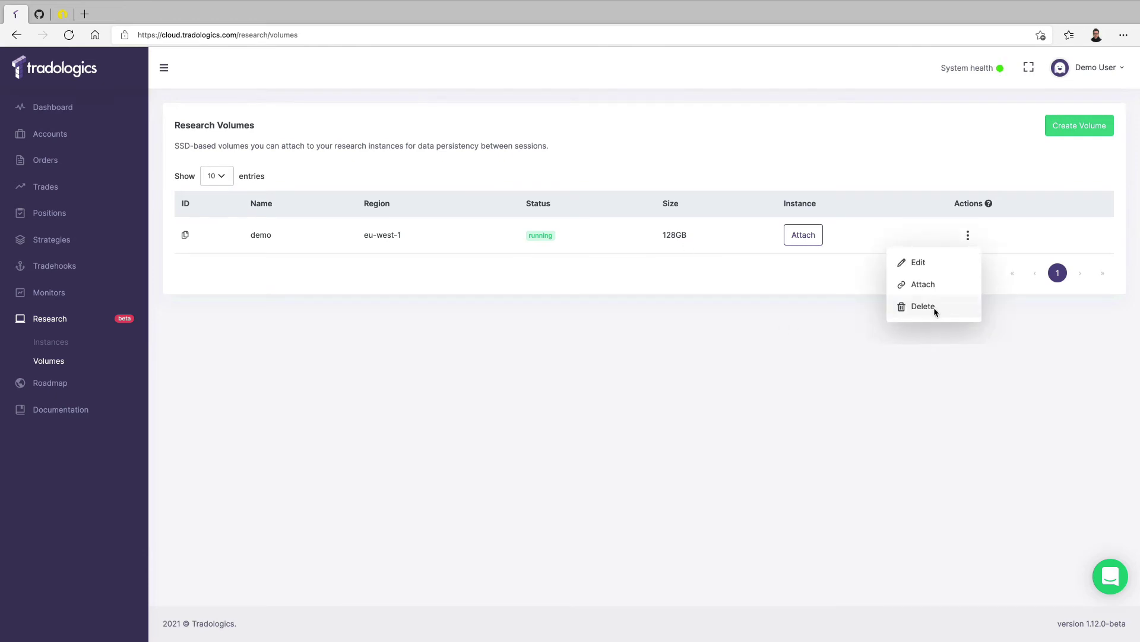
{"action": "left_click", "coordinate": [935, 309]}
{"action": "left_click", "coordinate": [698, 164]}
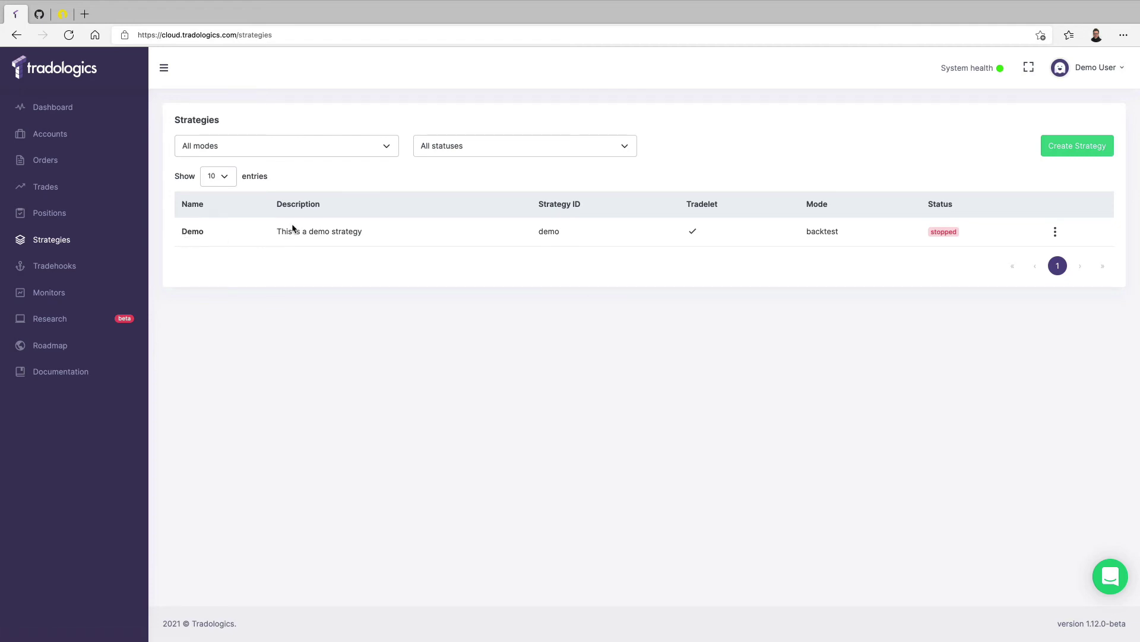
- Open the Demo strategy and examine its order logs, backtest stats and attached tradehooks
{"action": "left_click", "coordinate": [201, 236]}
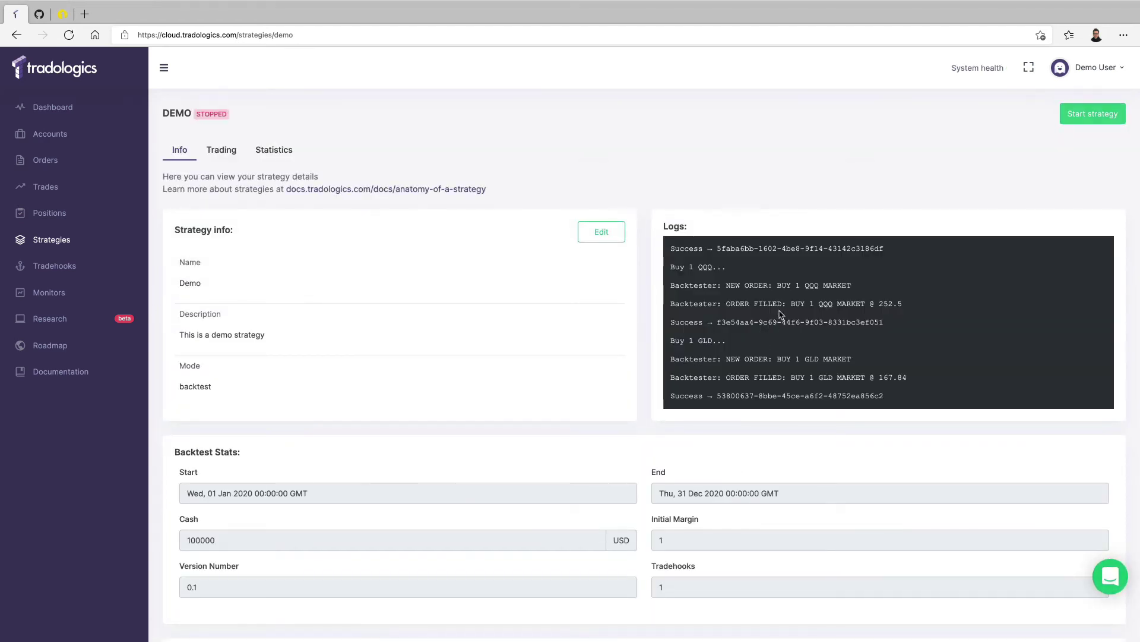
{"action": "scroll", "coordinate": [773, 308], "scroll_direction": "down", "scroll_amount": 3}
{"action": "scroll", "coordinate": [781, 314], "scroll_direction": "down", "scroll_amount": 10}
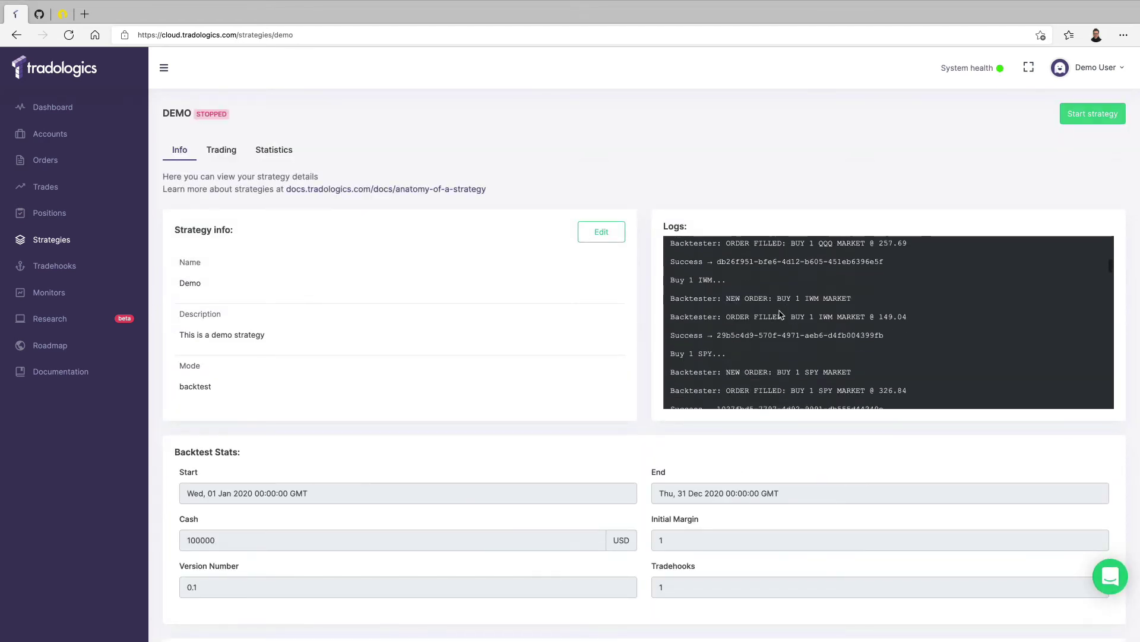
{"action": "scroll", "coordinate": [781, 314], "scroll_direction": "down", "scroll_amount": 1}
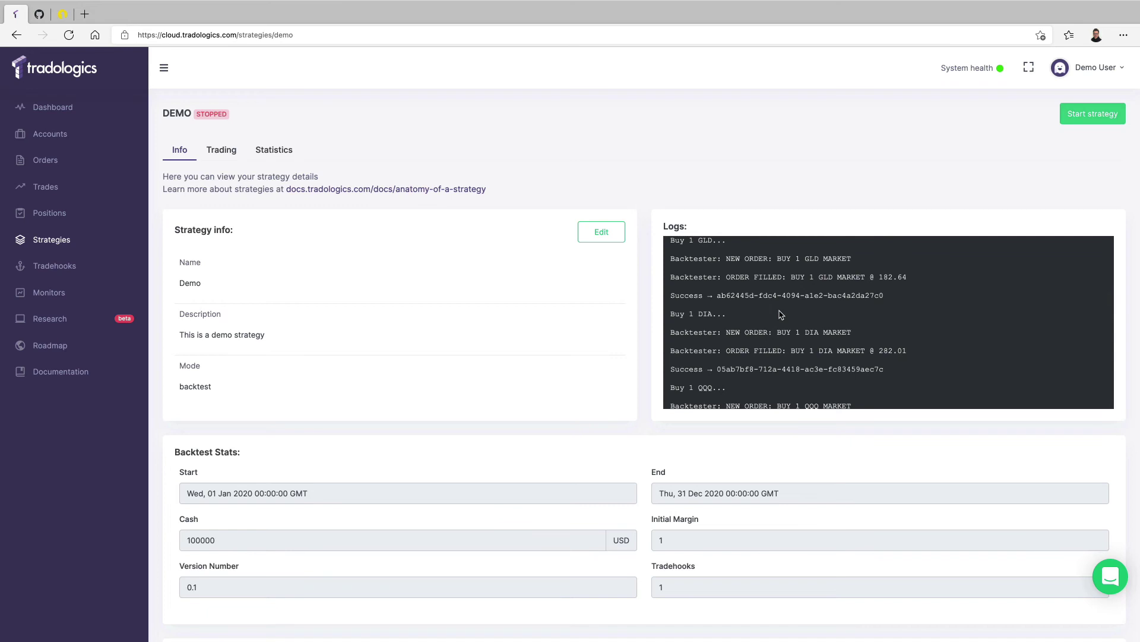
{"action": "left_click_drag", "start_coordinate": [715, 288], "coordinate": [754, 382]}
{"action": "left_click", "coordinate": [804, 377]}
{"action": "scroll", "coordinate": [808, 371], "scroll_direction": "down", "scroll_amount": 2}
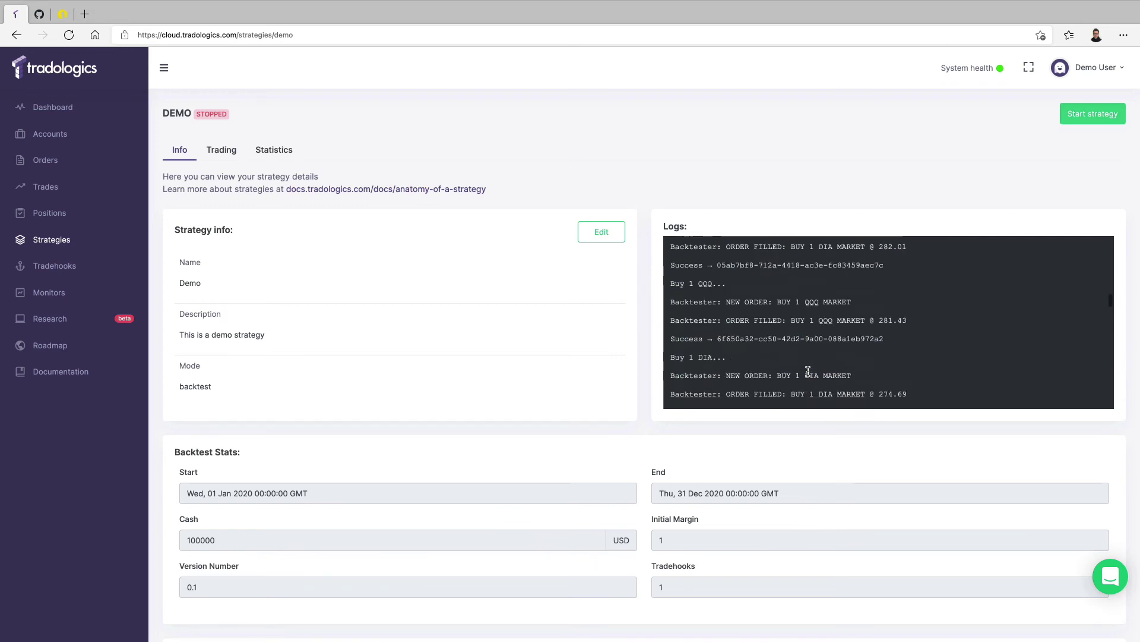
{"action": "scroll", "coordinate": [808, 371], "scroll_direction": "down", "scroll_amount": 8}
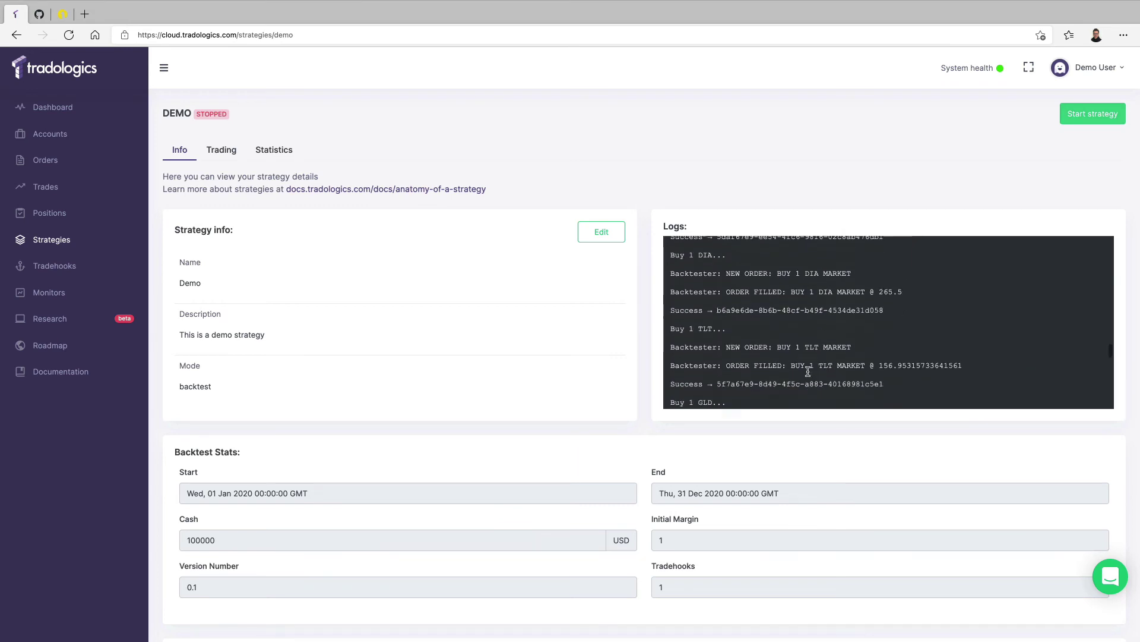
{"action": "scroll", "coordinate": [808, 371], "scroll_direction": "down", "scroll_amount": 3}
{"action": "scroll", "coordinate": [764, 425], "scroll_direction": "down", "scroll_amount": 3}
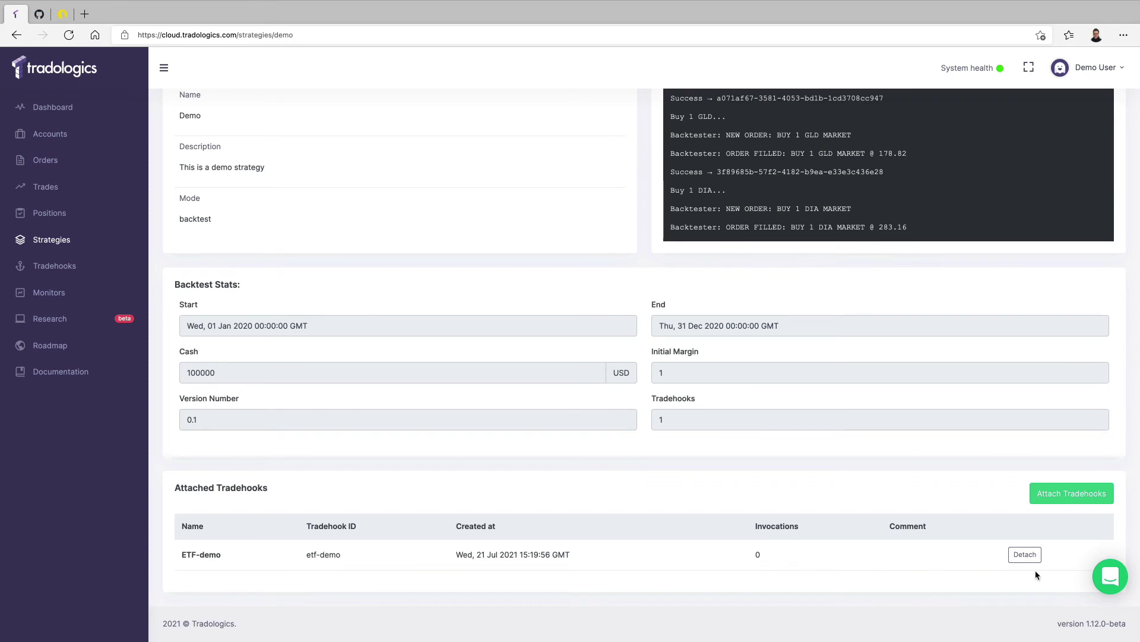
{"action": "scroll", "coordinate": [356, 510], "scroll_direction": "up", "scroll_amount": 3}
{"action": "scroll", "coordinate": [417, 483], "scroll_direction": "down", "scroll_amount": 3}
{"action": "scroll", "coordinate": [417, 483], "scroll_direction": "up", "scroll_amount": 3}
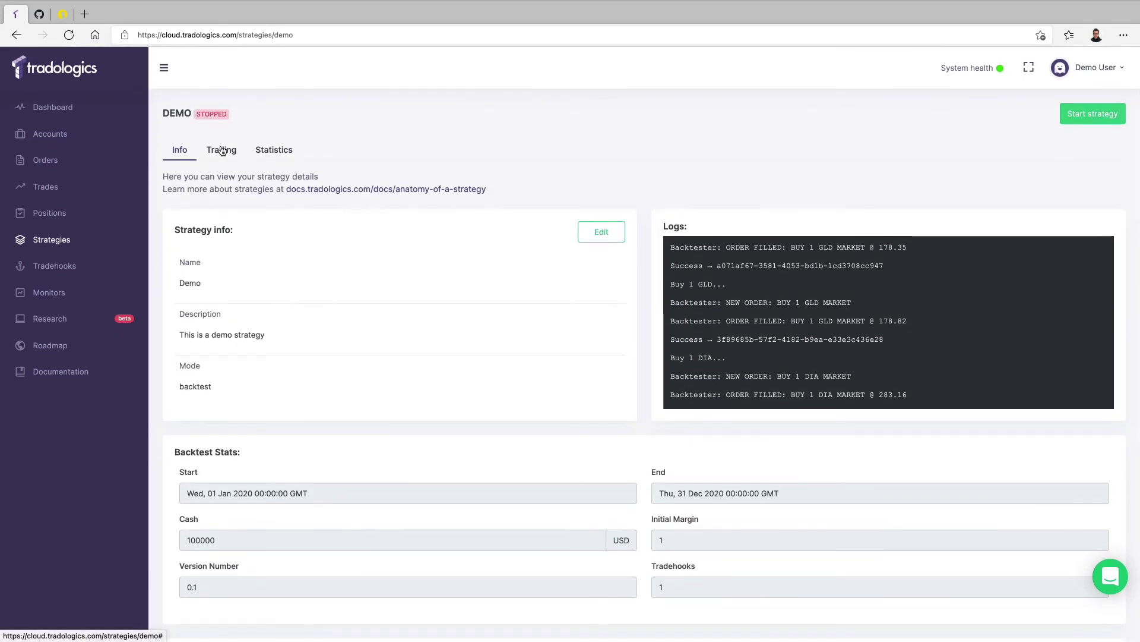
- Review the positions and orders that the Demo strategy's backtest produced
{"action": "left_click", "coordinate": [221, 151]}
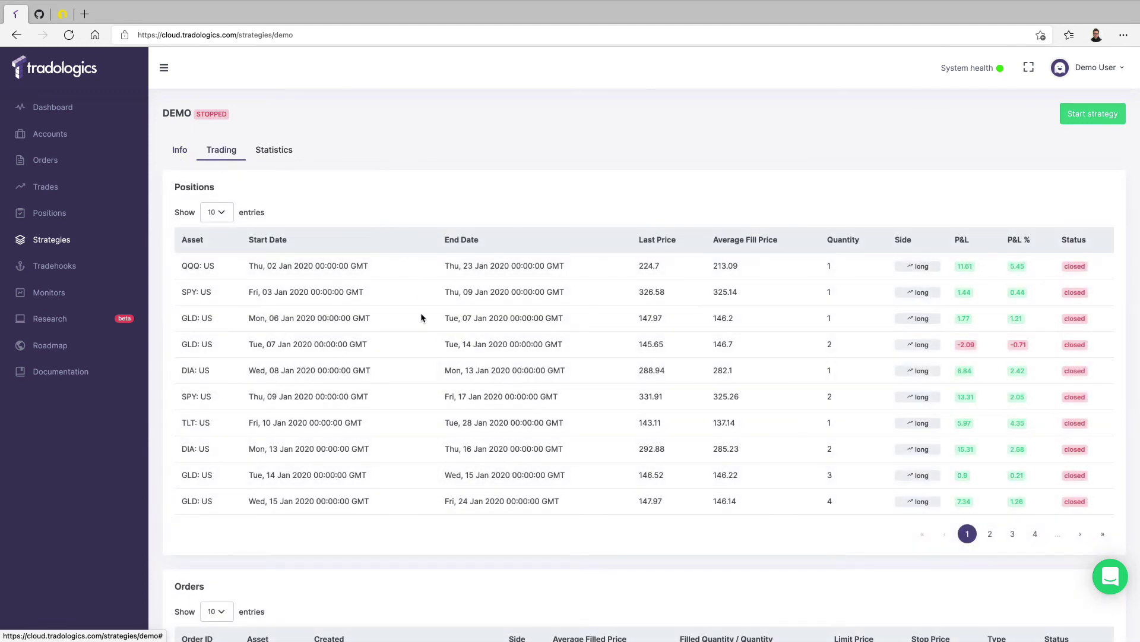
{"action": "scroll", "coordinate": [421, 315], "scroll_direction": "down", "scroll_amount": 2}
{"action": "scroll", "coordinate": [552, 290], "scroll_direction": "down", "scroll_amount": 6}
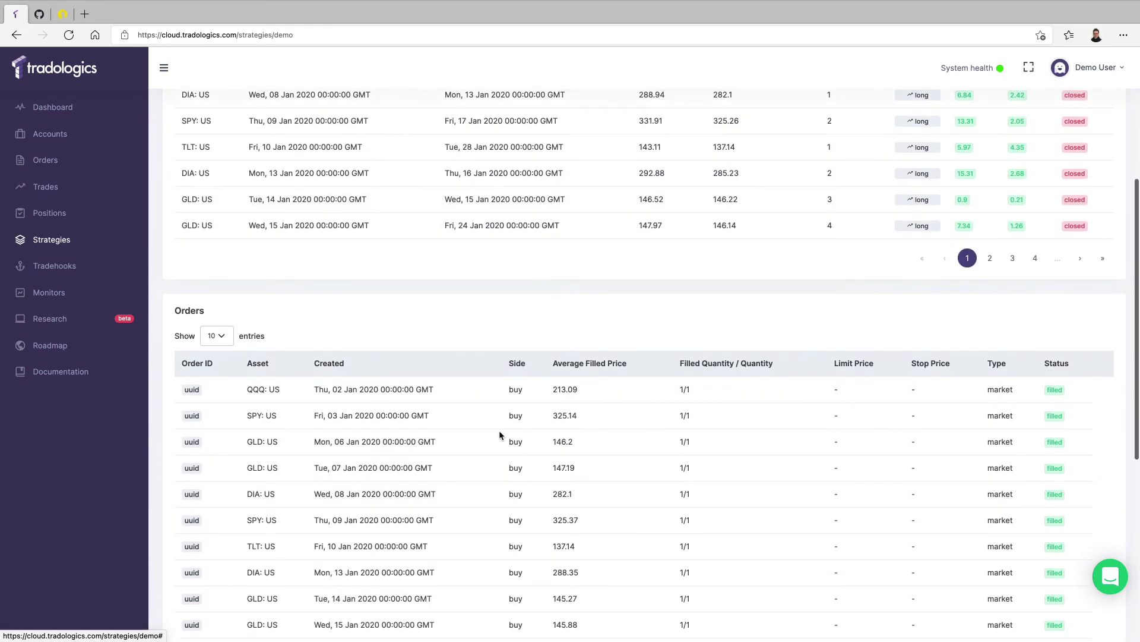
{"action": "scroll", "coordinate": [542, 355], "scroll_direction": "up", "scroll_amount": 12}
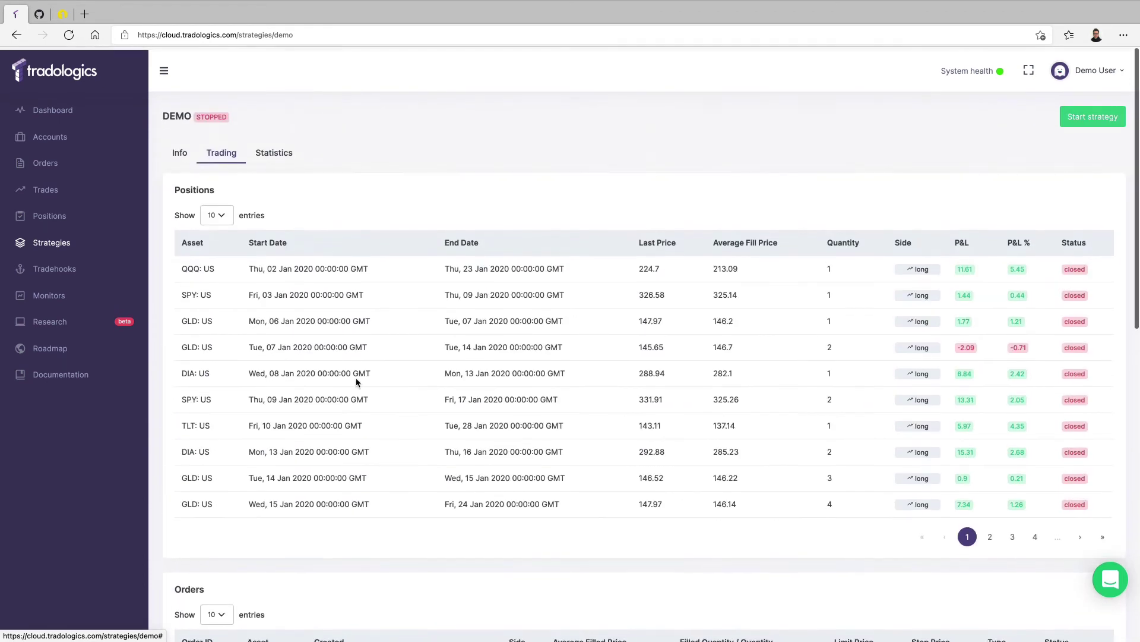
- Examine the Demo strategy's statistics, including its return charts and performance metrics, and return to its trading positions
{"action": "left_click", "coordinate": [275, 151]}
{"action": "scroll", "coordinate": [547, 456], "scroll_direction": "down", "scroll_amount": 4}
{"action": "scroll", "coordinate": [547, 456], "scroll_direction": "down", "scroll_amount": 20}
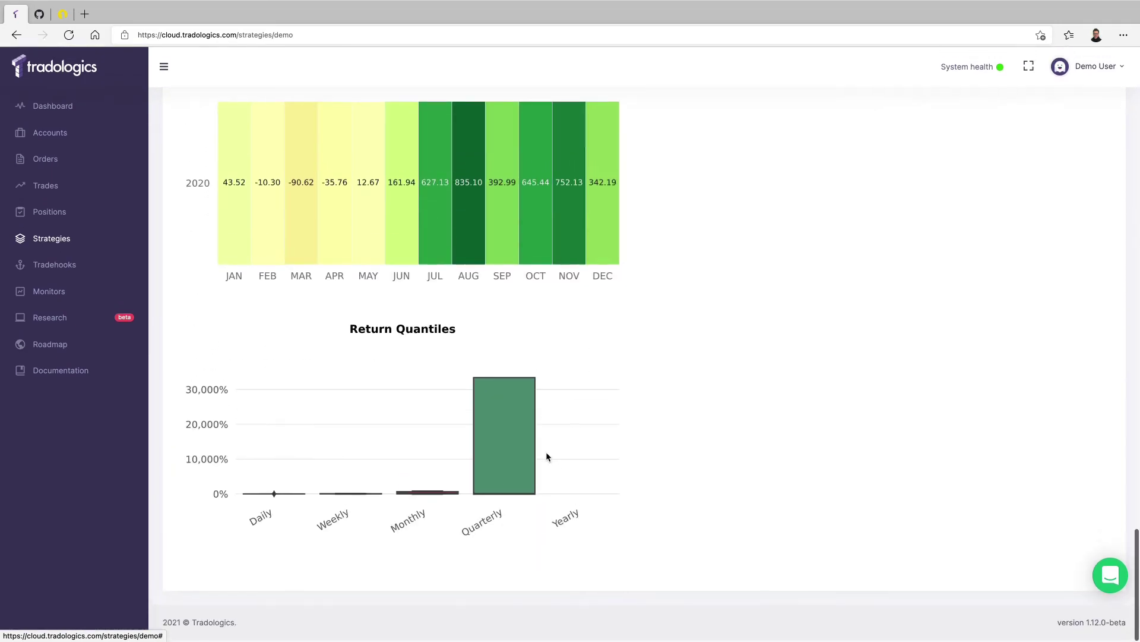
{"action": "scroll", "coordinate": [547, 457], "scroll_direction": "up", "scroll_amount": 20}
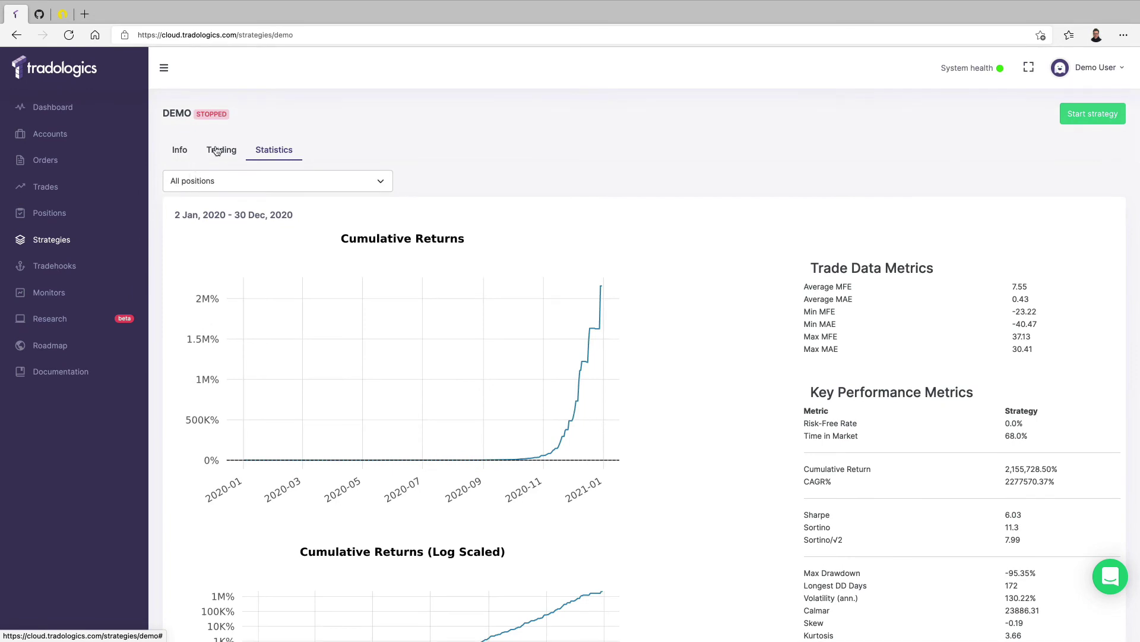
{"action": "left_click", "coordinate": [221, 151]}
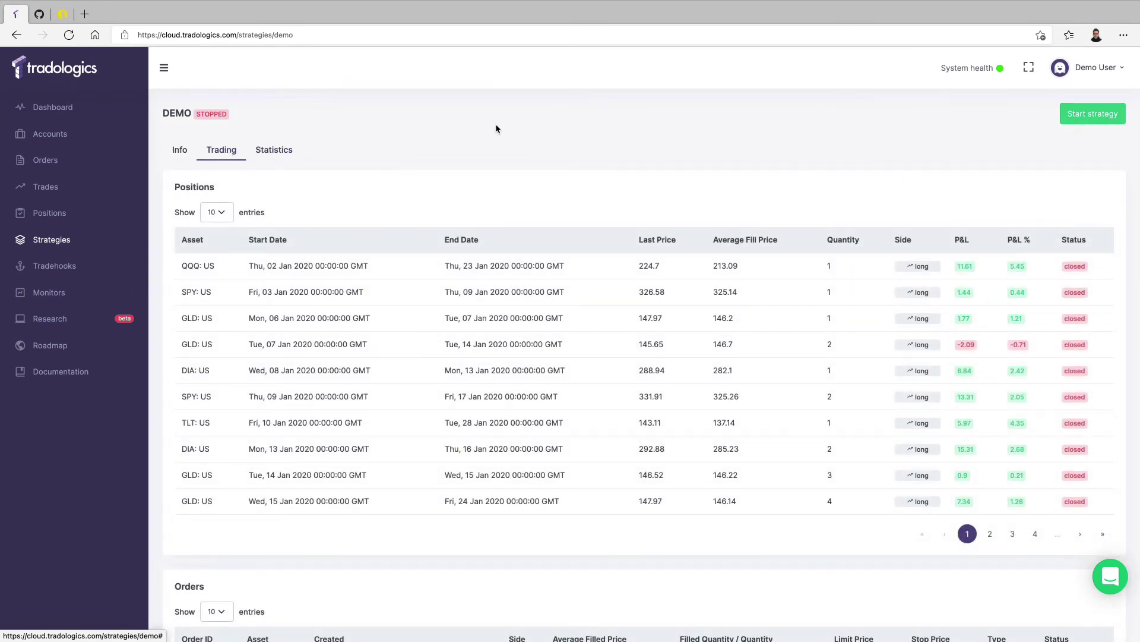
- Change the Demo strategy's mode to broker in its strategy info and save it
{"action": "left_click", "coordinate": [187, 149]}
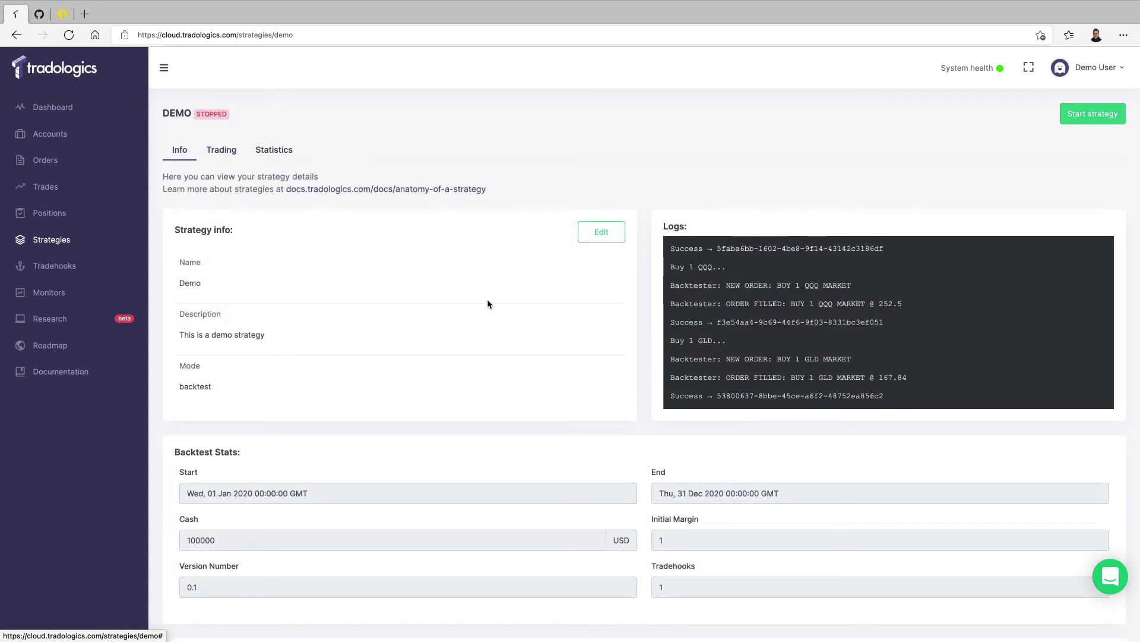
{"action": "left_click", "coordinate": [614, 240]}
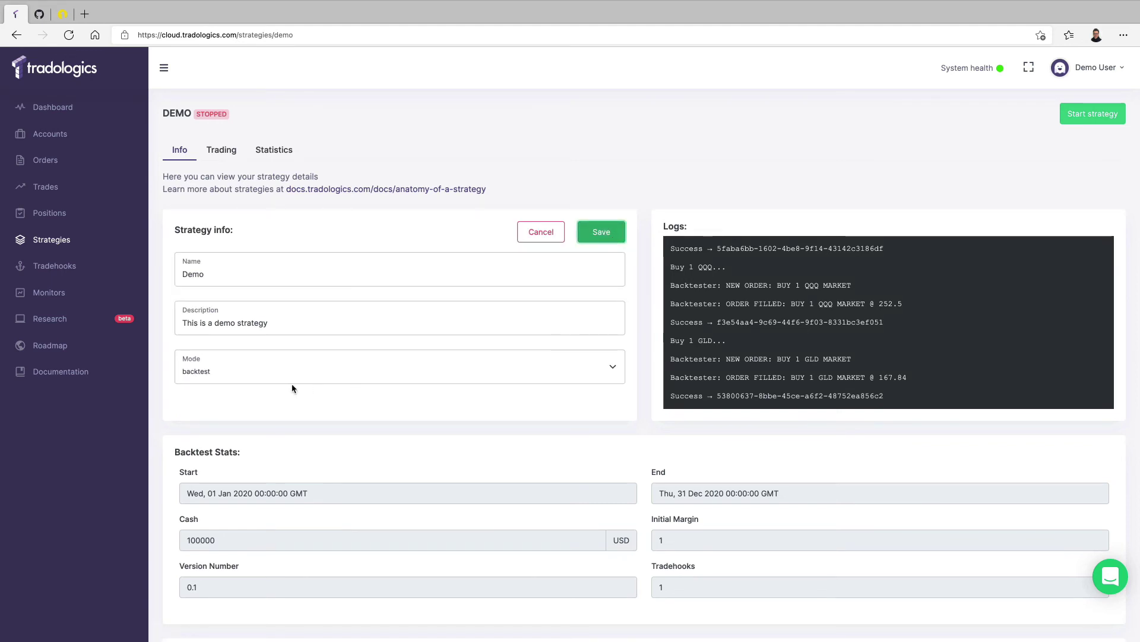
{"action": "left_click", "coordinate": [270, 372]}
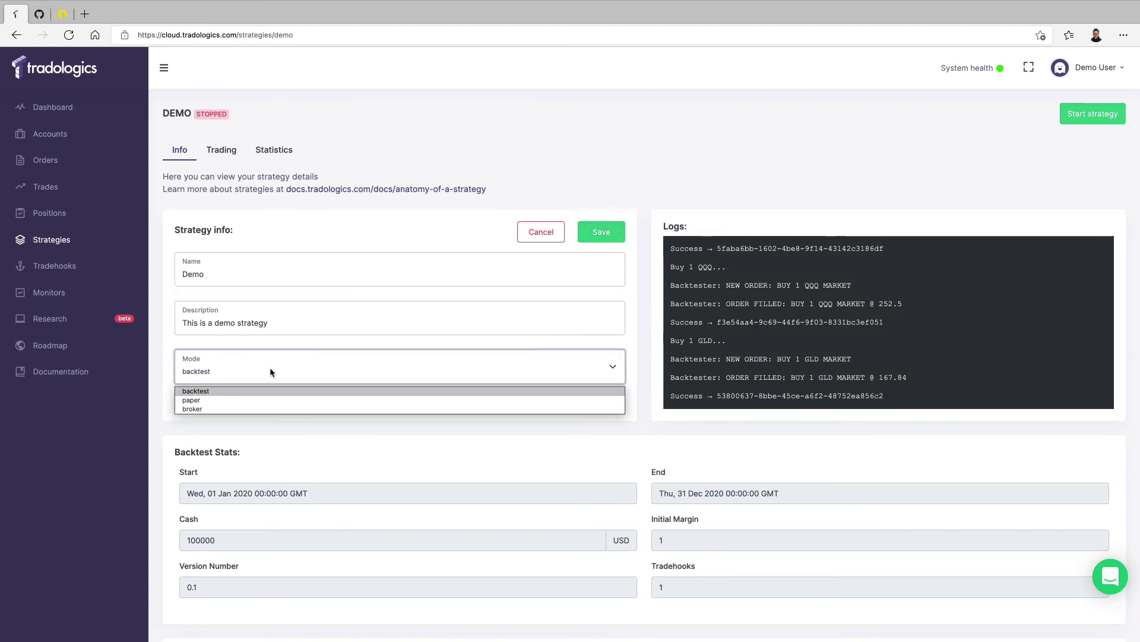
{"action": "left_click", "coordinate": [201, 409]}
{"action": "left_click", "coordinate": [204, 414]}
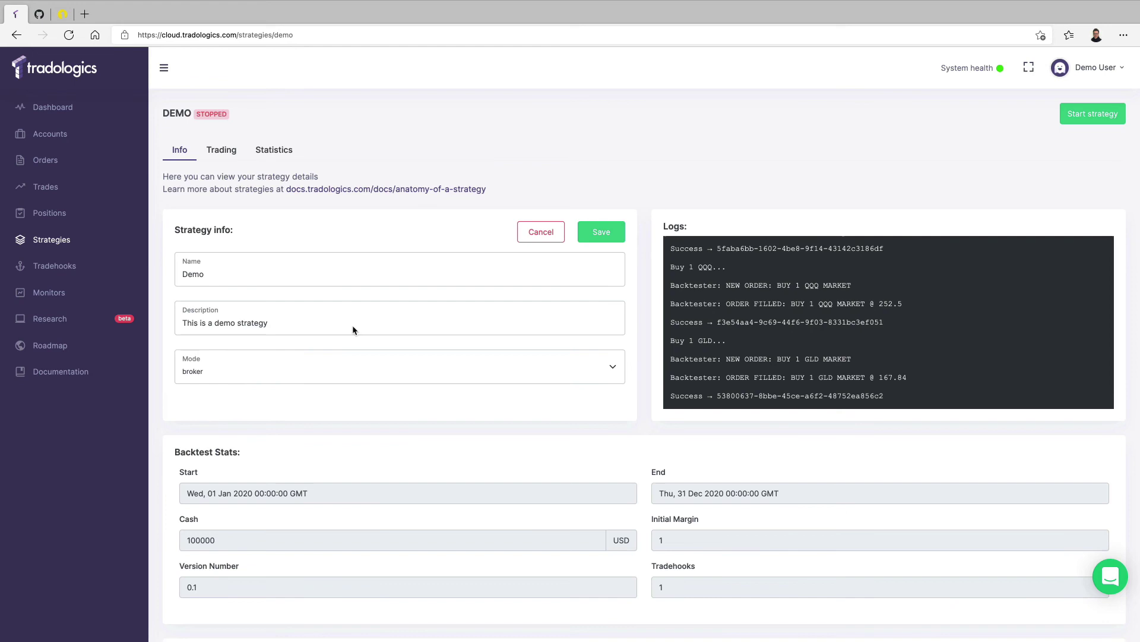
{"action": "left_click", "coordinate": [619, 231]}
{"action": "left_click", "coordinate": [618, 376]}
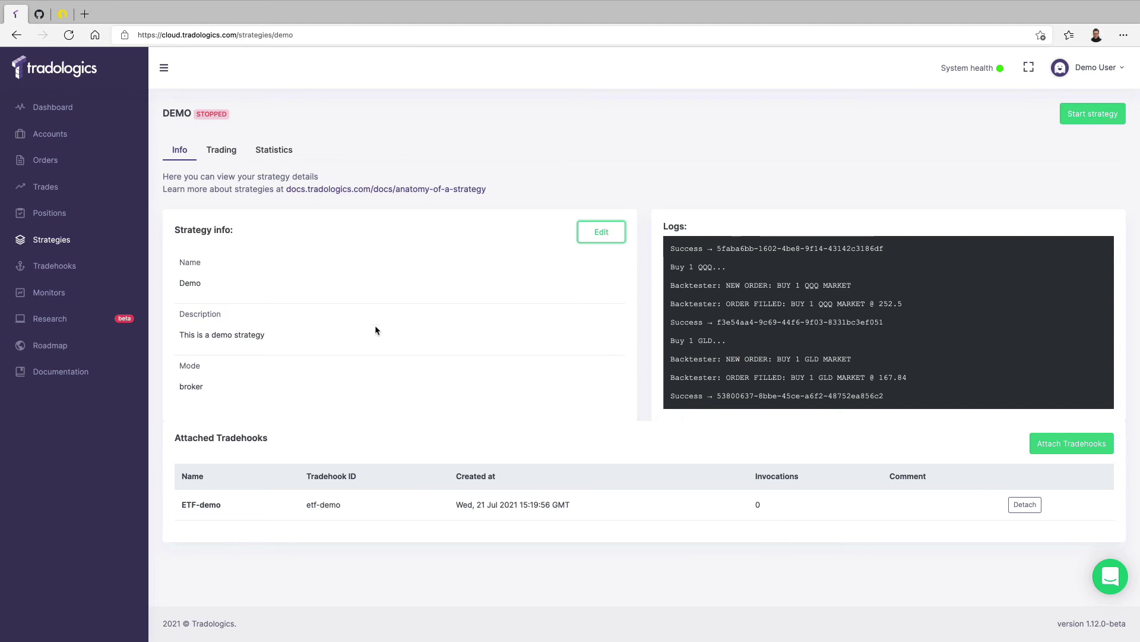
- Start creating a new tradehook and add SPY - S&P 500 ETF TRUST ETF and QQQ - Invesco QQQ Trust Series 1 as its assets
{"action": "left_click", "coordinate": [67, 265]}
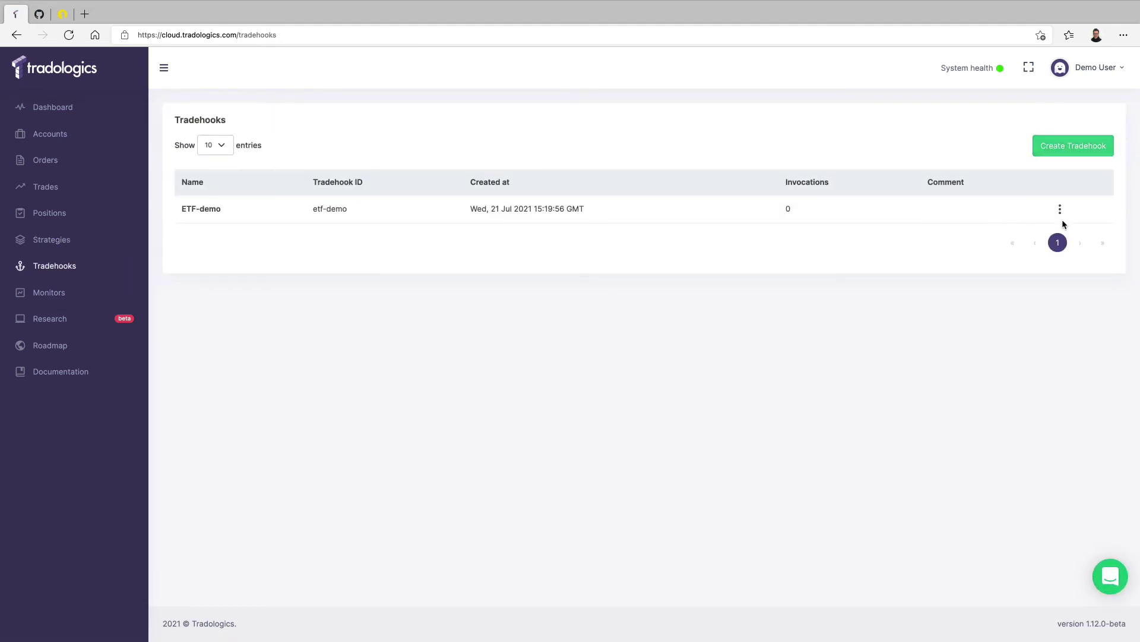
{"action": "left_click", "coordinate": [1076, 146]}
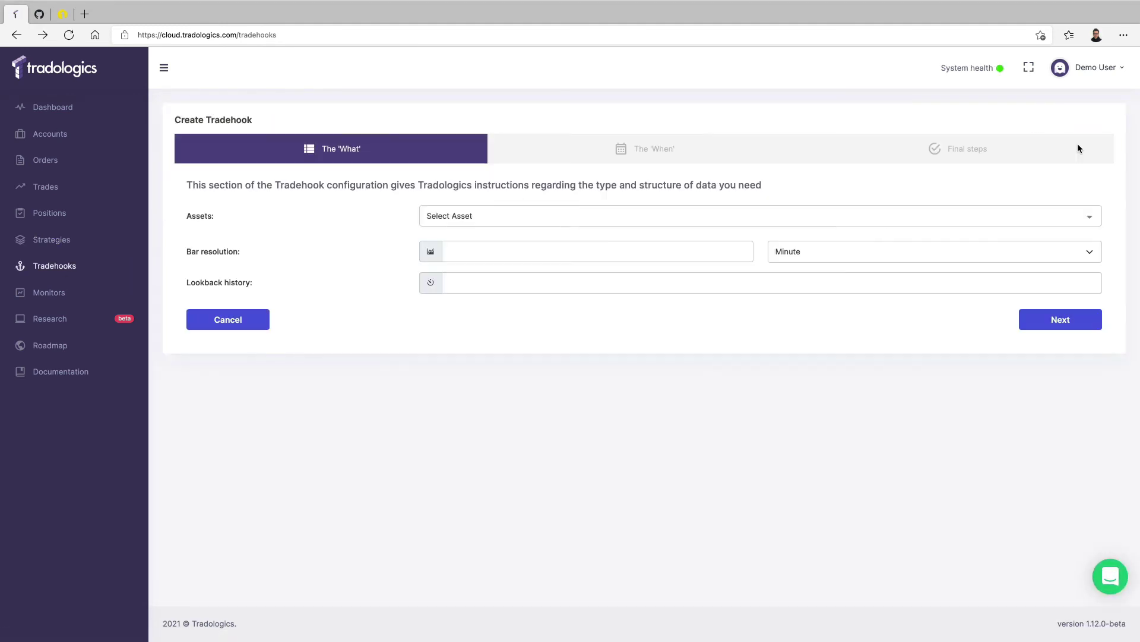
{"action": "left_click", "coordinate": [518, 218]}
{"action": "type", "text": "SPY"}
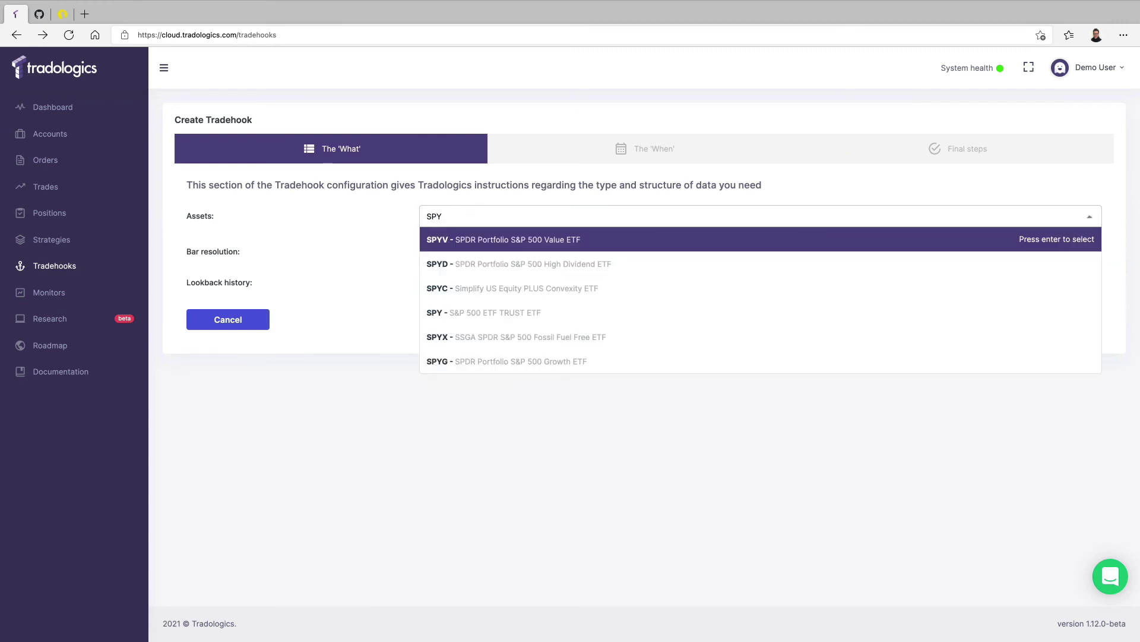
{"action": "left_click", "coordinate": [476, 319]}
{"action": "left_click", "coordinate": [610, 231]}
{"action": "type", "text": "QQQ"}
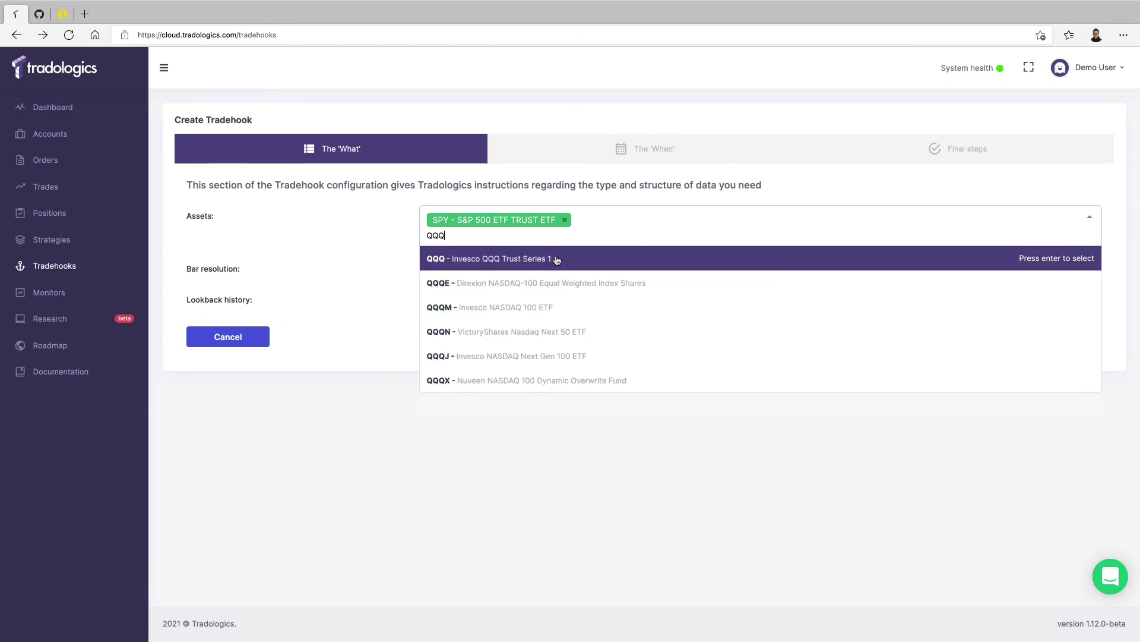
{"action": "left_click", "coordinate": [508, 260]}
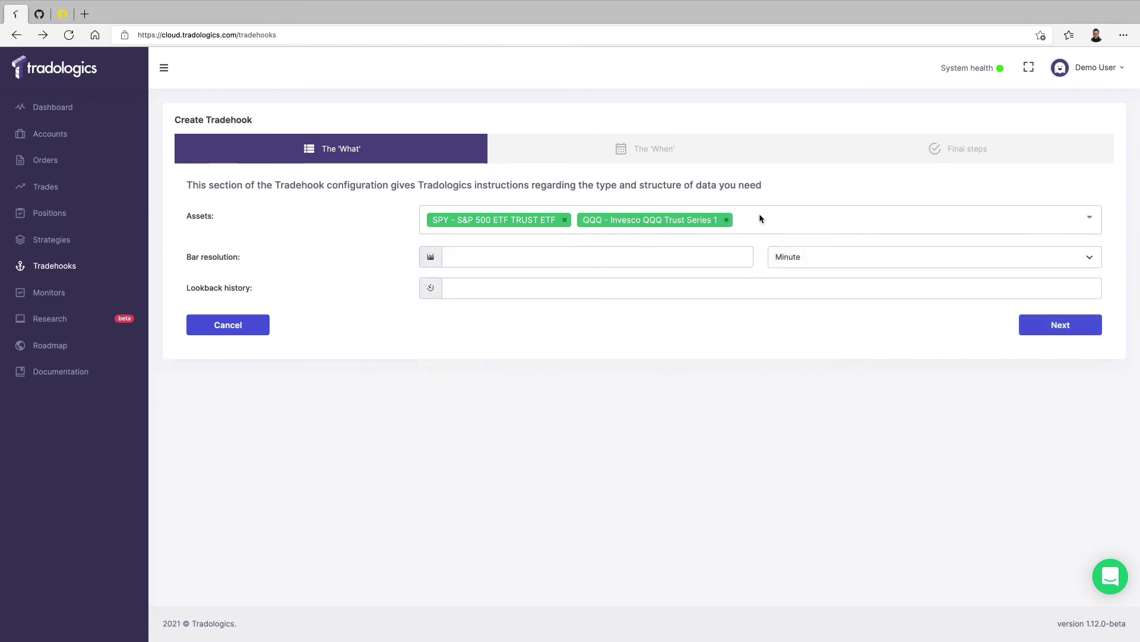
- Add IWM - iShares Russell 2000 ETF and TLT - BTC iShares 20+ Year Treasury Bond ETF to the tradehook's assets
{"action": "left_click", "coordinate": [766, 221]}
{"action": "type", "text": "IWM"}
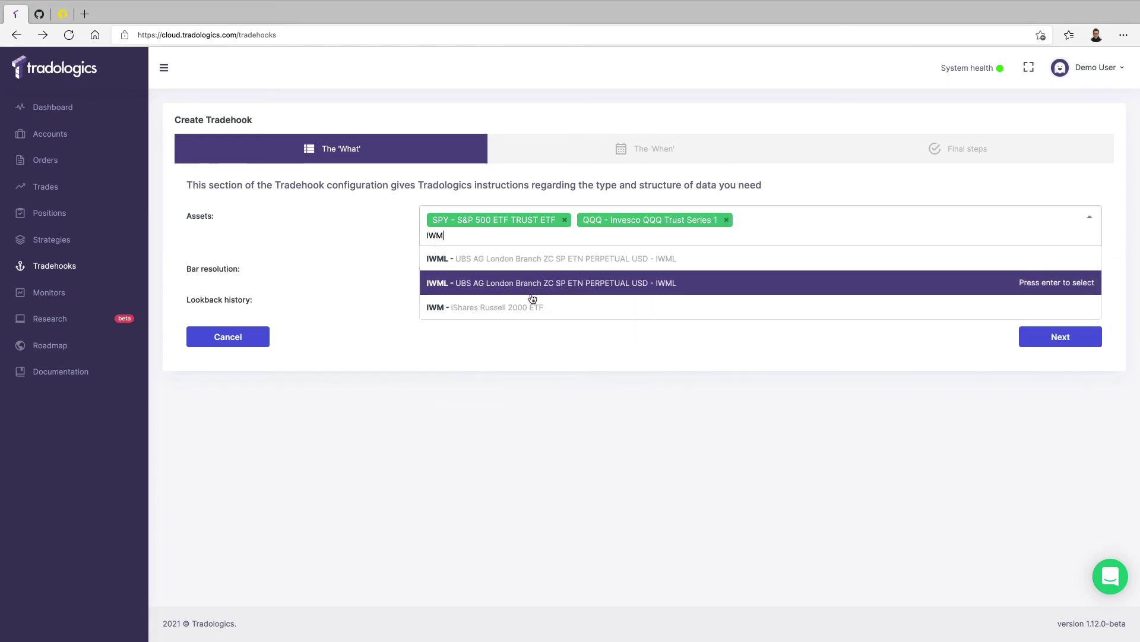
{"action": "left_click", "coordinate": [532, 306]}
{"action": "left_click", "coordinate": [949, 225]}
{"action": "type", "text": "TLT"}
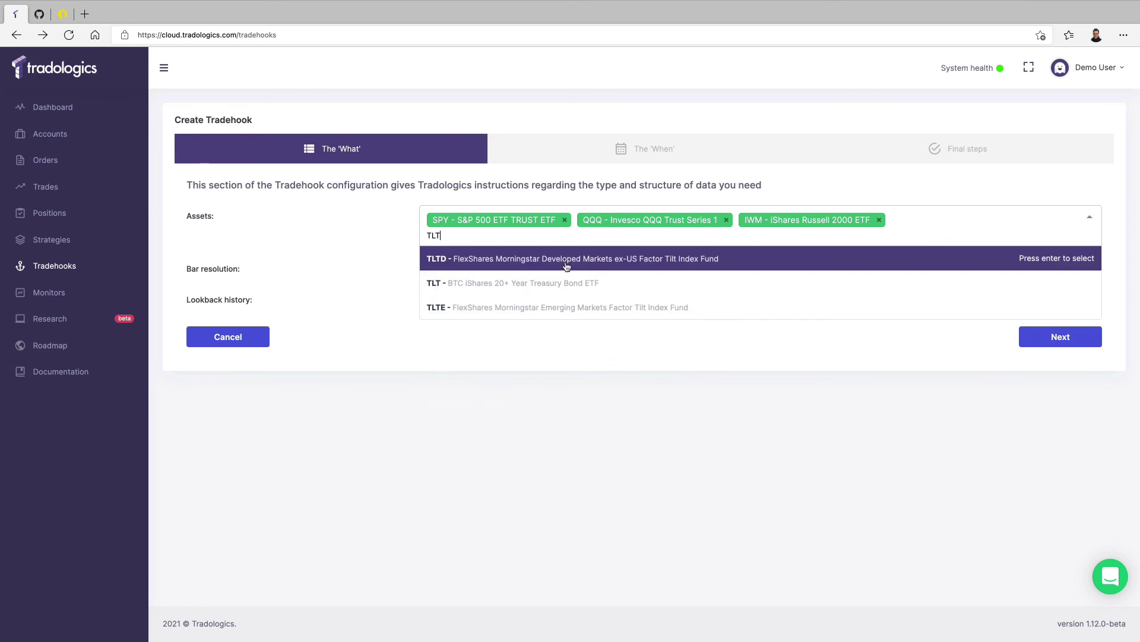
{"action": "key", "text": "Down"}
{"action": "key", "text": "Return"}
- Add GLD - SPDR Gold Shares ETF and DIA - SPDR Dow Jones Industrial Average ETF to the tradehook's assets
{"action": "left_click", "coordinate": [927, 245]}
{"action": "type", "text": "GLD"}
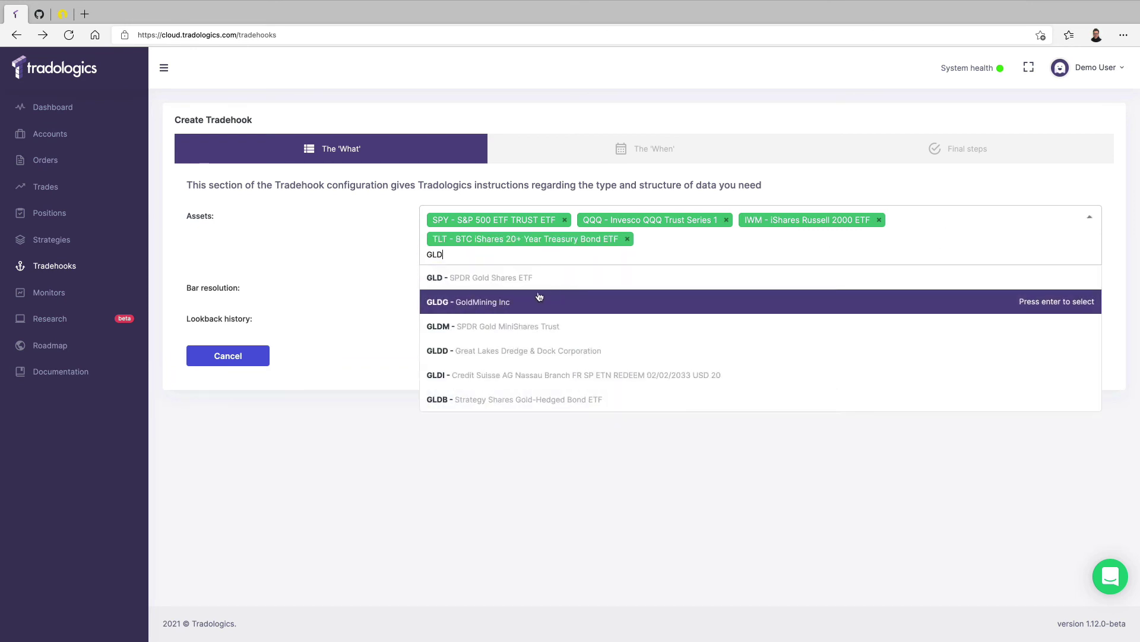
{"action": "left_click", "coordinate": [724, 270]}
{"action": "left_click", "coordinate": [832, 244]}
{"action": "type", "text": "DIA"}
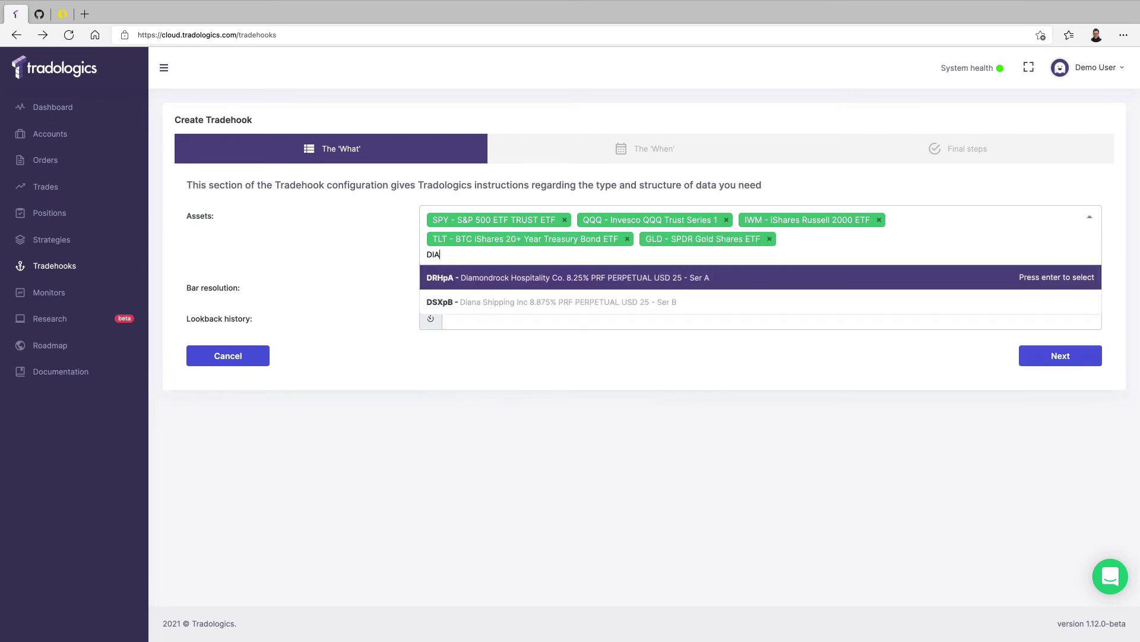
{"action": "scroll", "coordinate": [530, 358], "scroll_direction": "down", "scroll_amount": 1}
{"action": "left_click", "coordinate": [468, 429]}
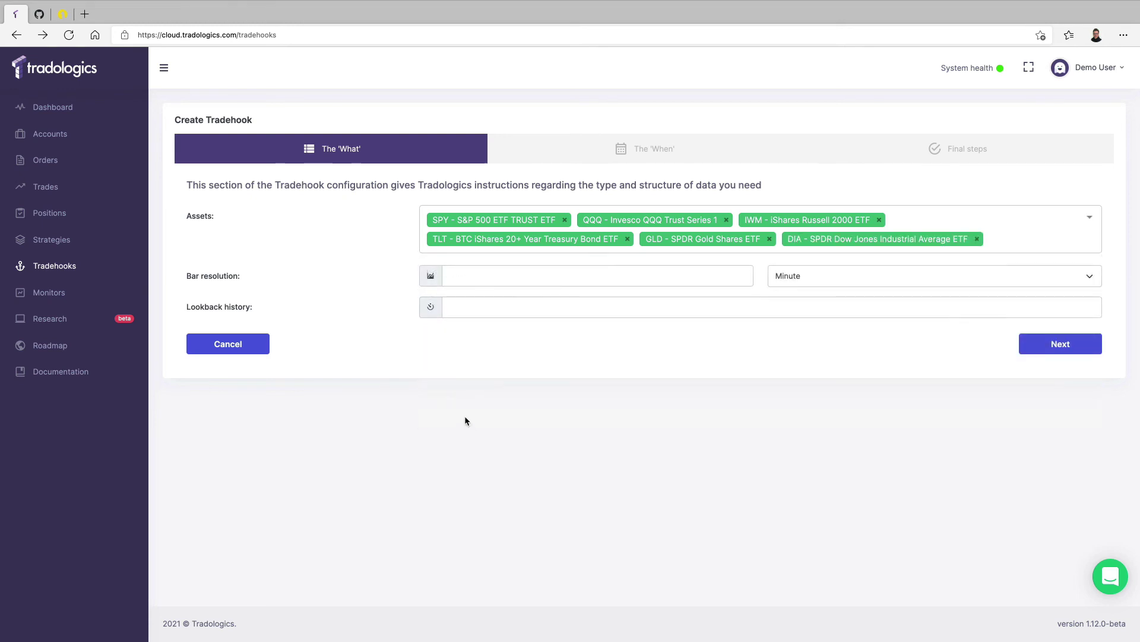
- Set the tradehook's bar resolution to 1 minute and its lookback history to 1
{"action": "key", "text": "Tab"}
{"action": "type", "text": "1"}
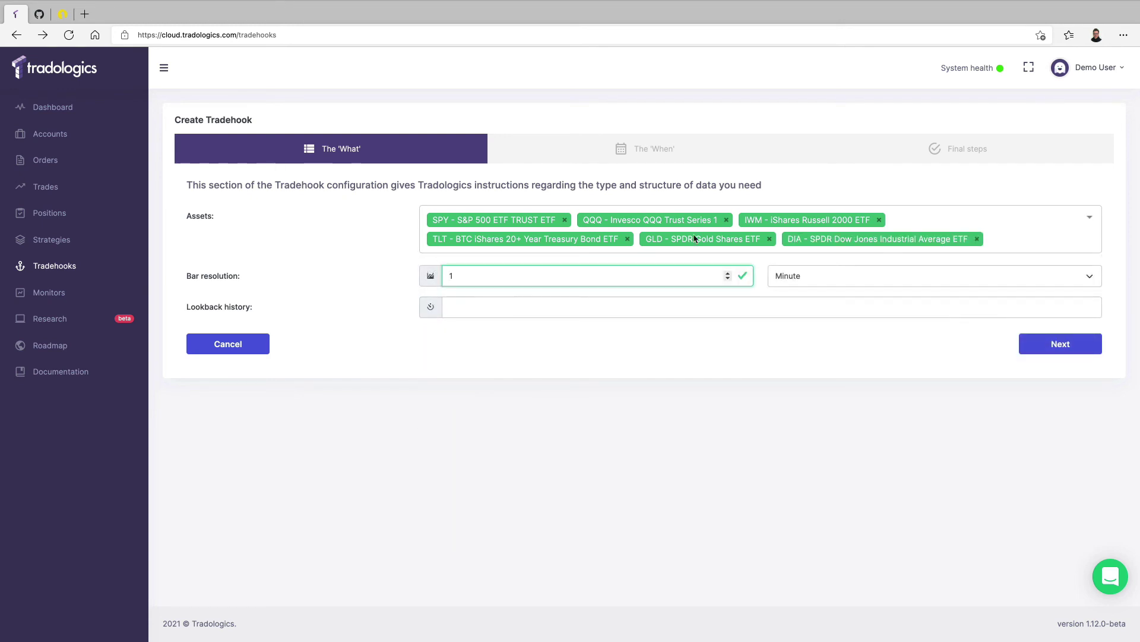
{"action": "left_click", "coordinate": [498, 308]}
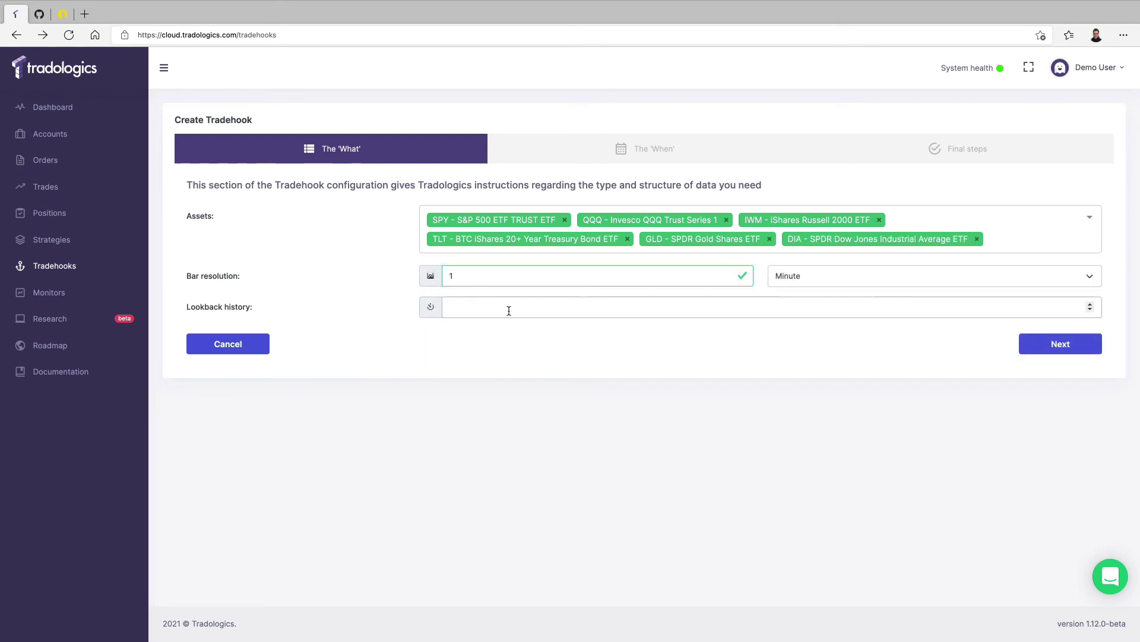
{"action": "type", "text": "1"}
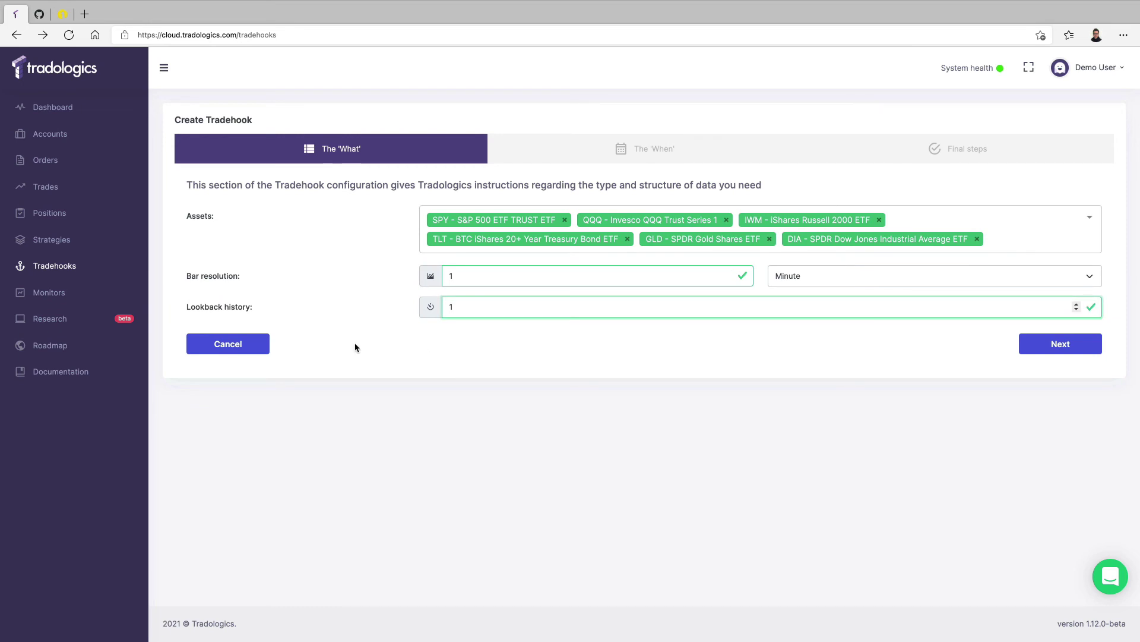
- Keep the Monday-to-Friday schedule with 1-minute timing and create the tradehook under the name ETF-1min
{"action": "left_click", "coordinate": [1069, 344]}
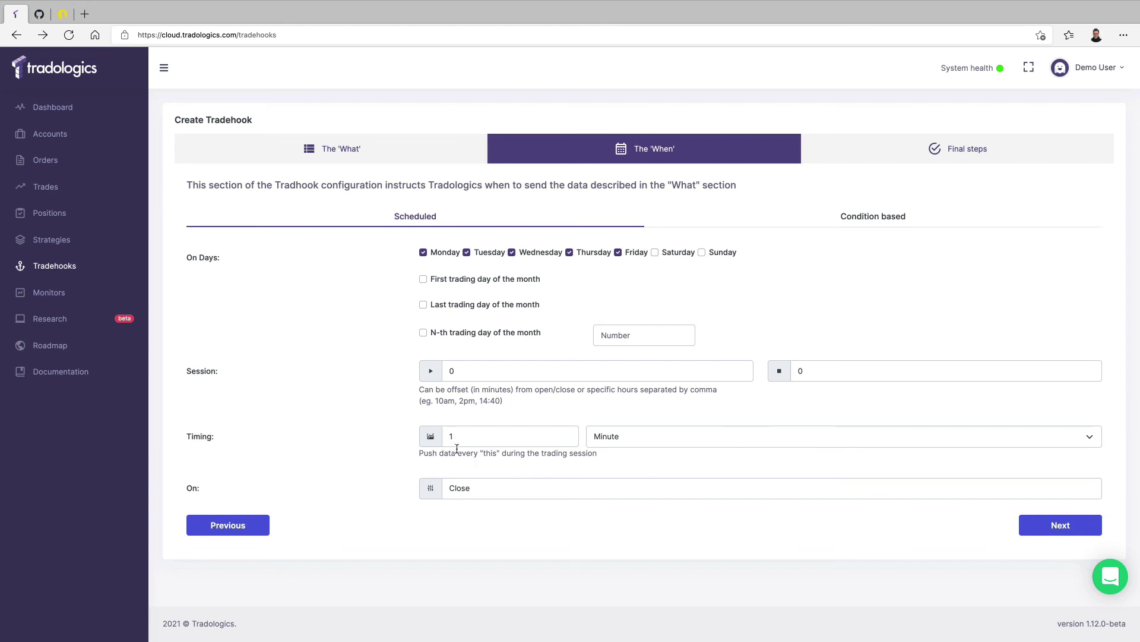
{"action": "left_click", "coordinate": [1073, 527]}
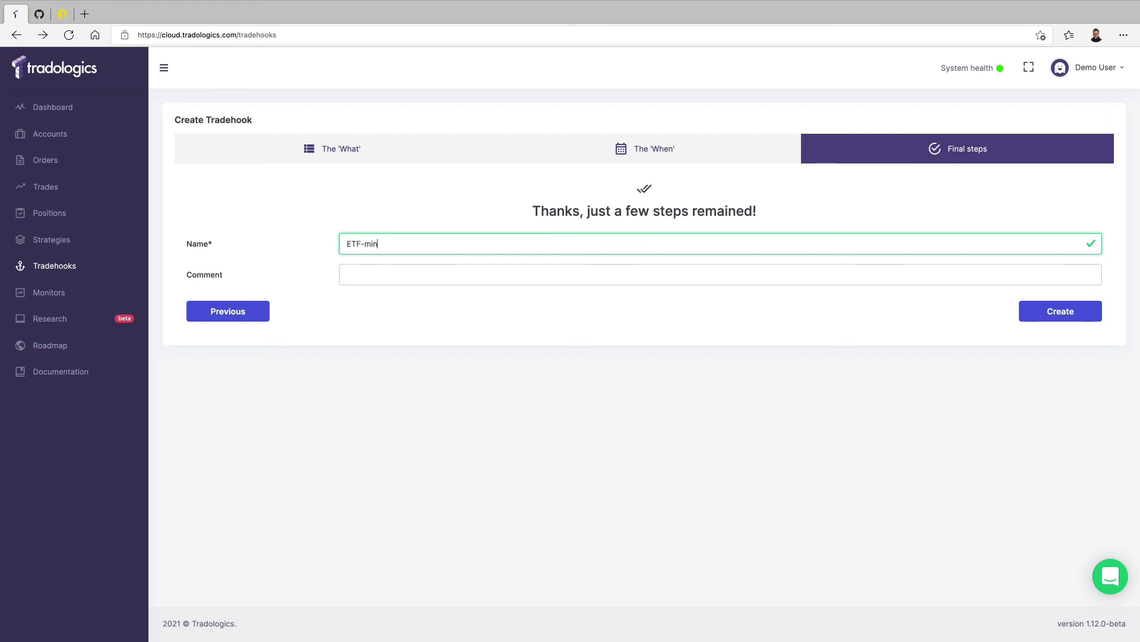
{"action": "left_click", "coordinate": [1043, 314]}
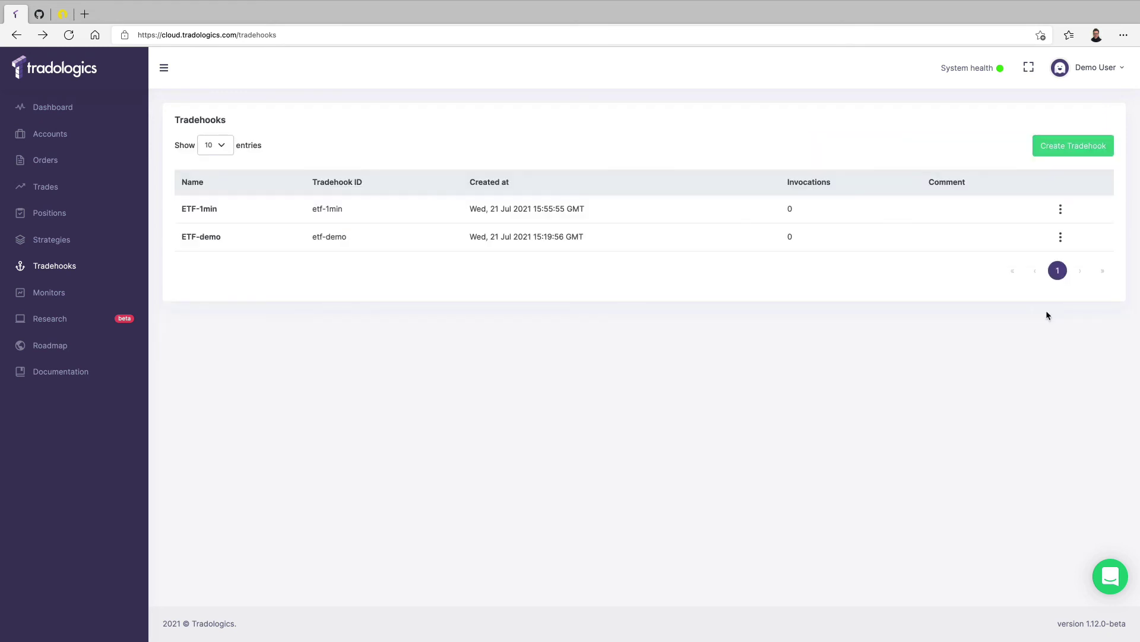
- Attach the ETF-1min tradehook to the Demo strategy
{"action": "left_click", "coordinate": [54, 241]}
{"action": "left_click", "coordinate": [188, 234]}
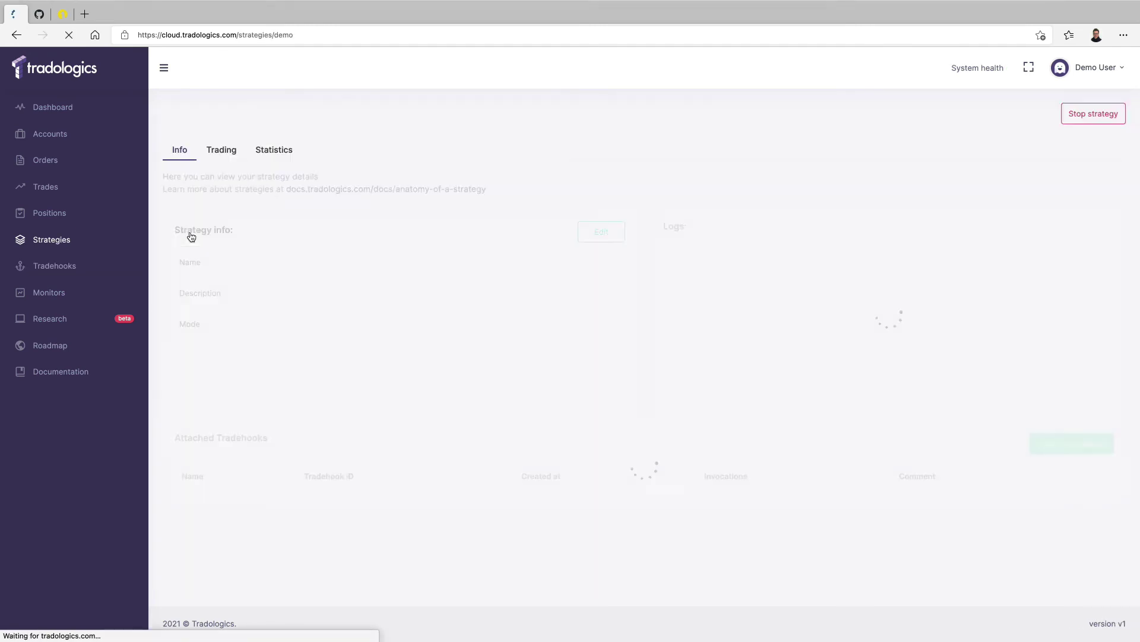
{"action": "left_click", "coordinate": [1038, 450]}
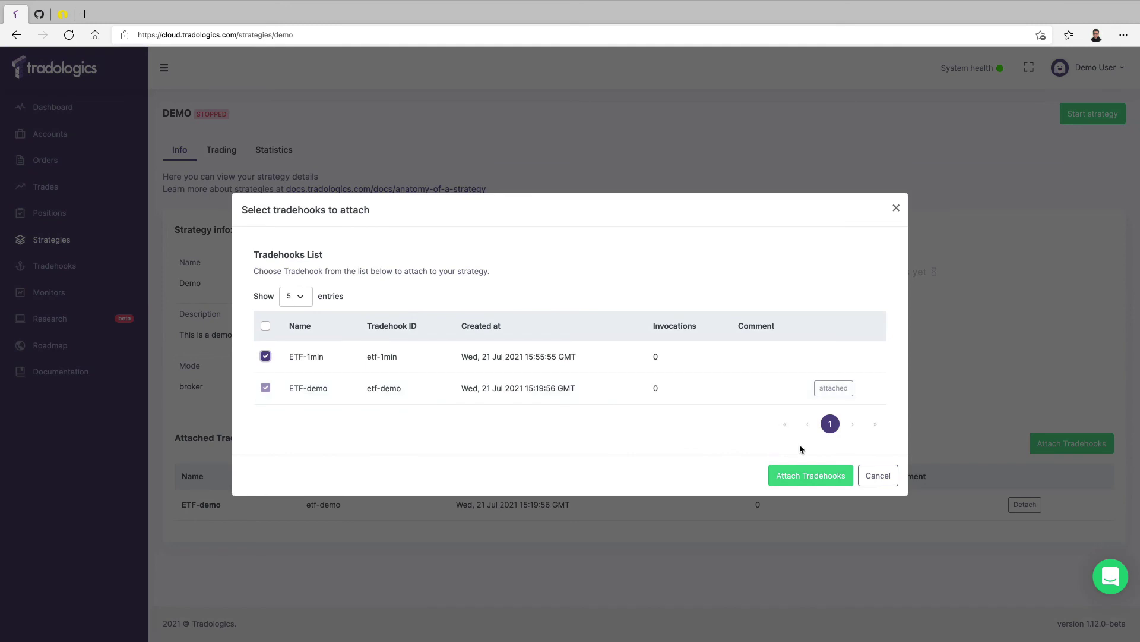
{"action": "left_click", "coordinate": [809, 477]}
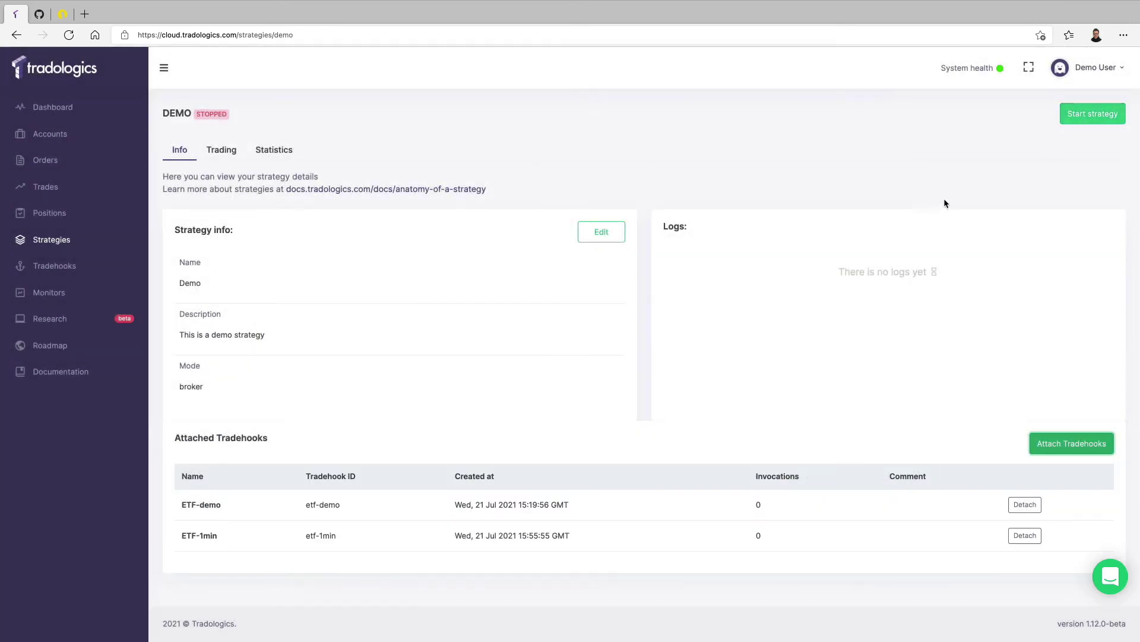
- Start the Demo strategy and reopen its details from the strategies list to check its status and logs
{"action": "left_click", "coordinate": [1080, 116]}
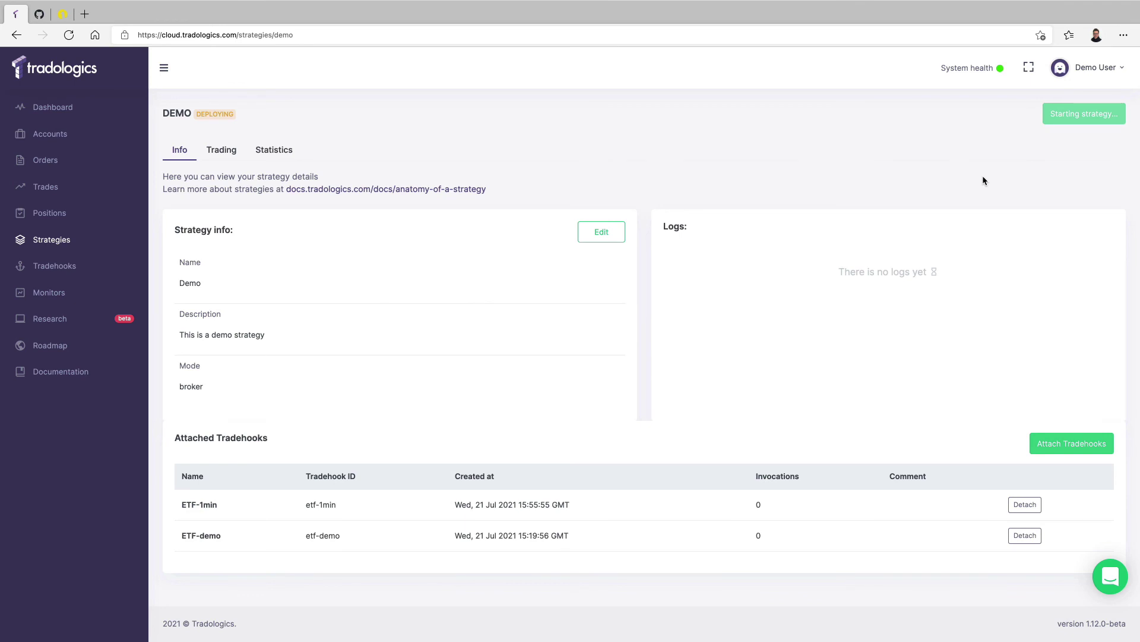
{"action": "left_click", "coordinate": [55, 241]}
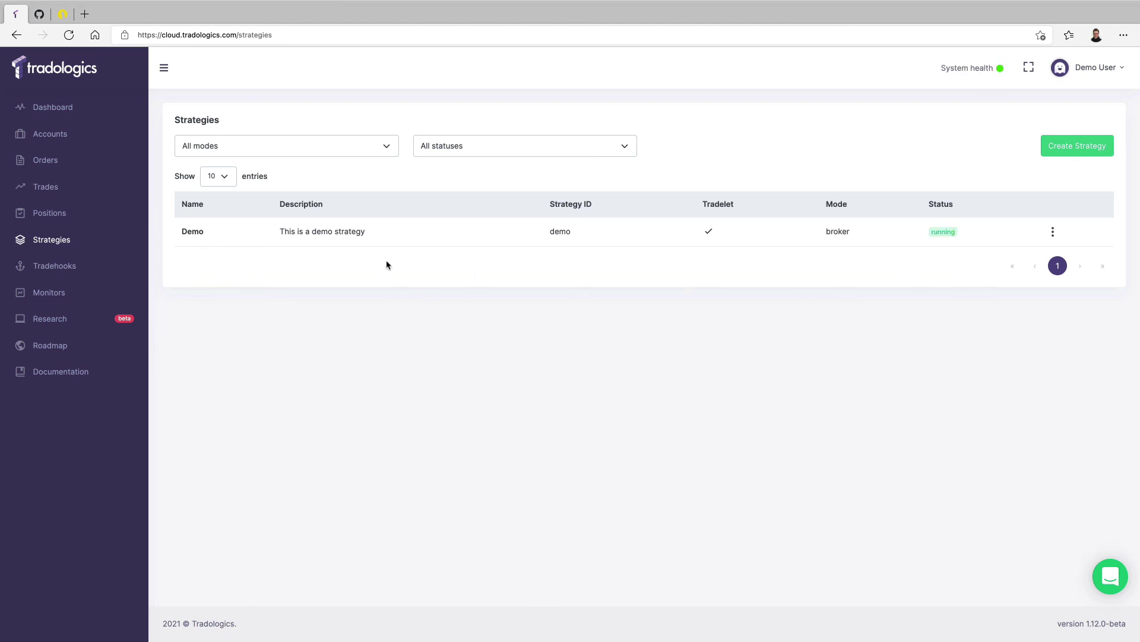
{"action": "left_click", "coordinate": [193, 235]}
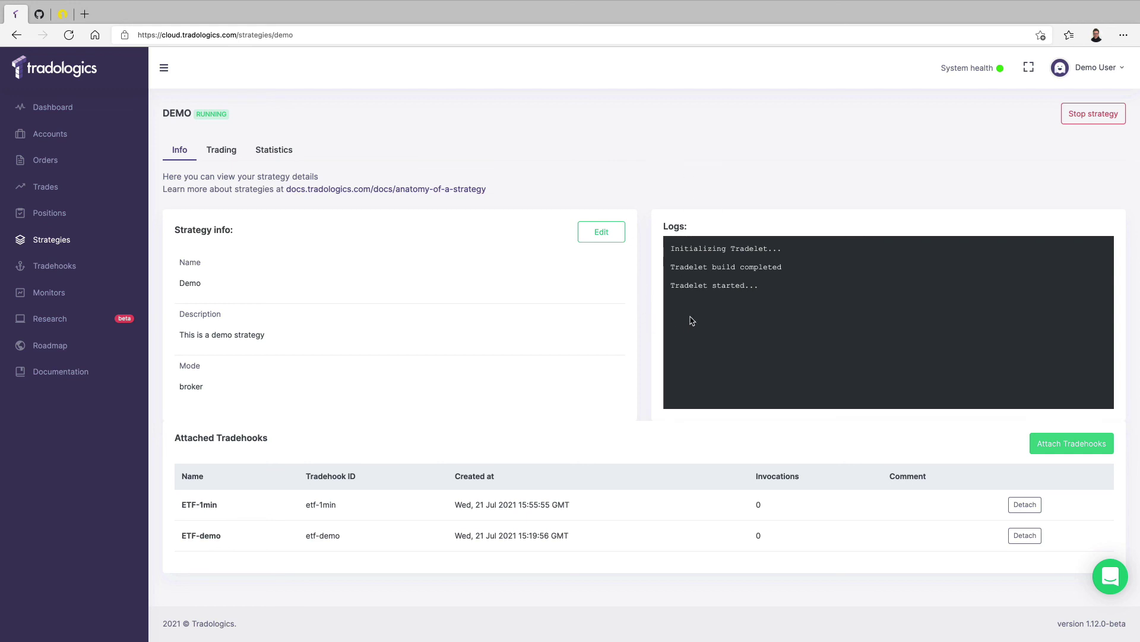
- Check the portfolio and order history in the Alpaca paper account, and return to the Demo strategy in Tradologics
{"action": "left_click", "coordinate": [62, 14]}
{"action": "scroll", "coordinate": [394, 287], "scroll_direction": "down", "scroll_amount": 4}
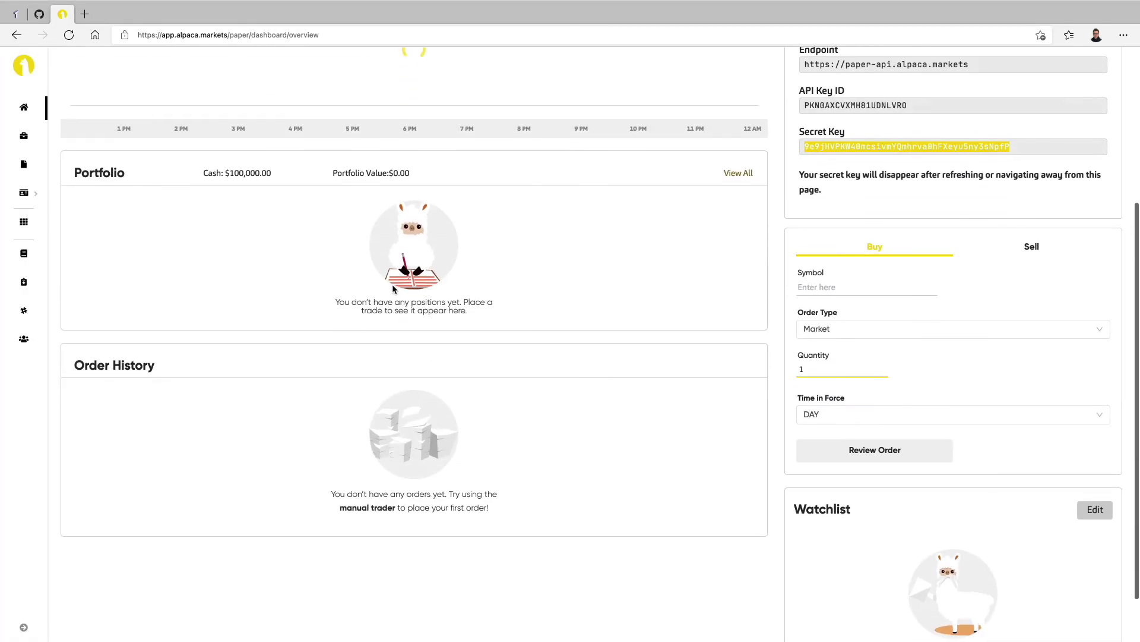
{"action": "scroll", "coordinate": [395, 287], "scroll_direction": "up", "scroll_amount": 4}
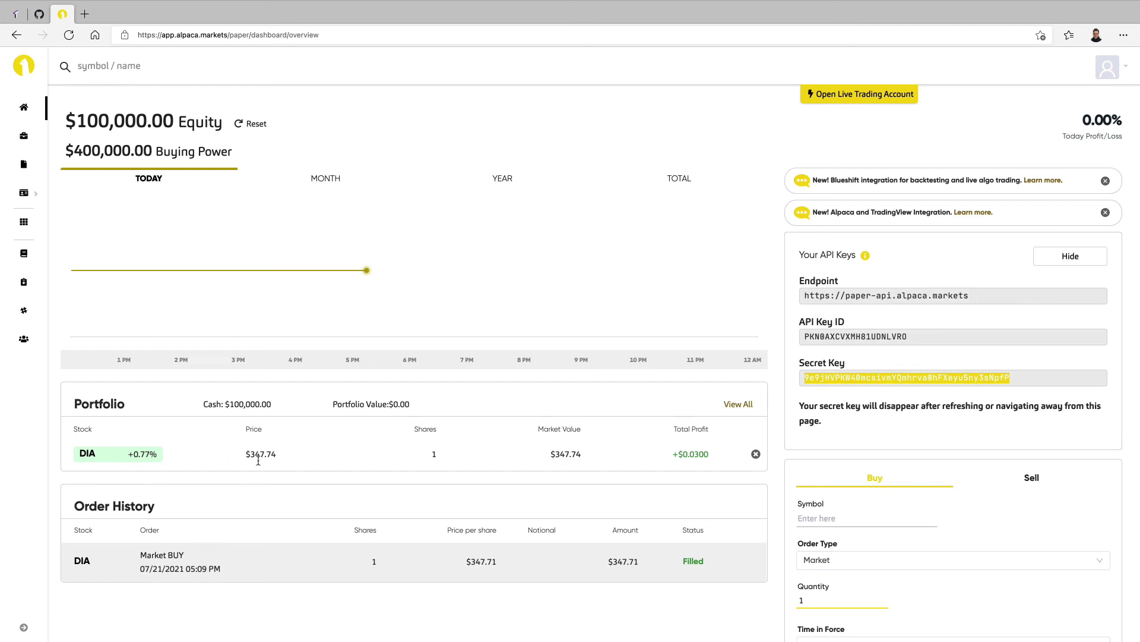
{"action": "left_click", "coordinate": [16, 14]}
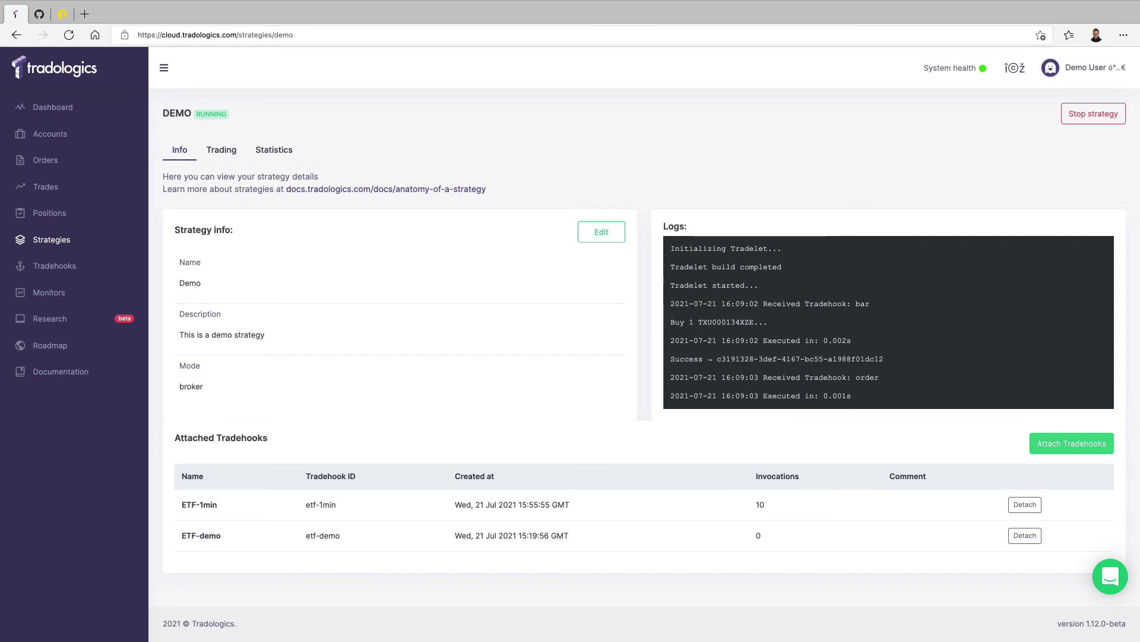
- Move the Alpaca dashboard into its own window beside Tradologics, split the screen between them, and collapse the Tradologics navigation
{"action": "left_click_drag", "start_coordinate": [62, 14], "coordinate": [118, 83]}
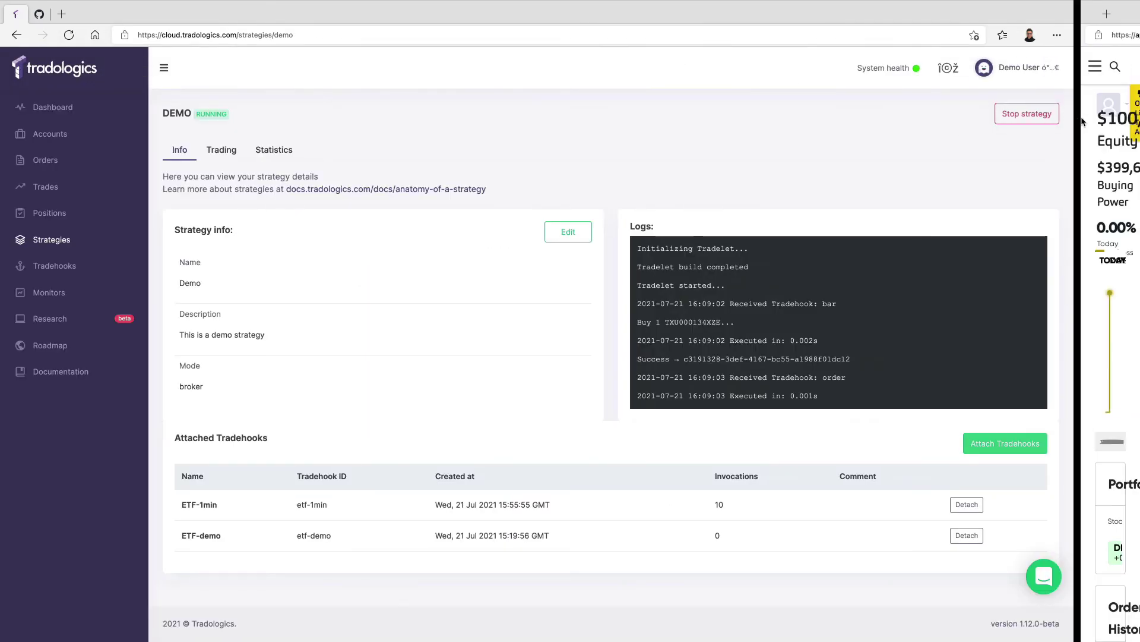
{"action": "left_click_drag", "start_coordinate": [1078, 121], "coordinate": [629, 199]}
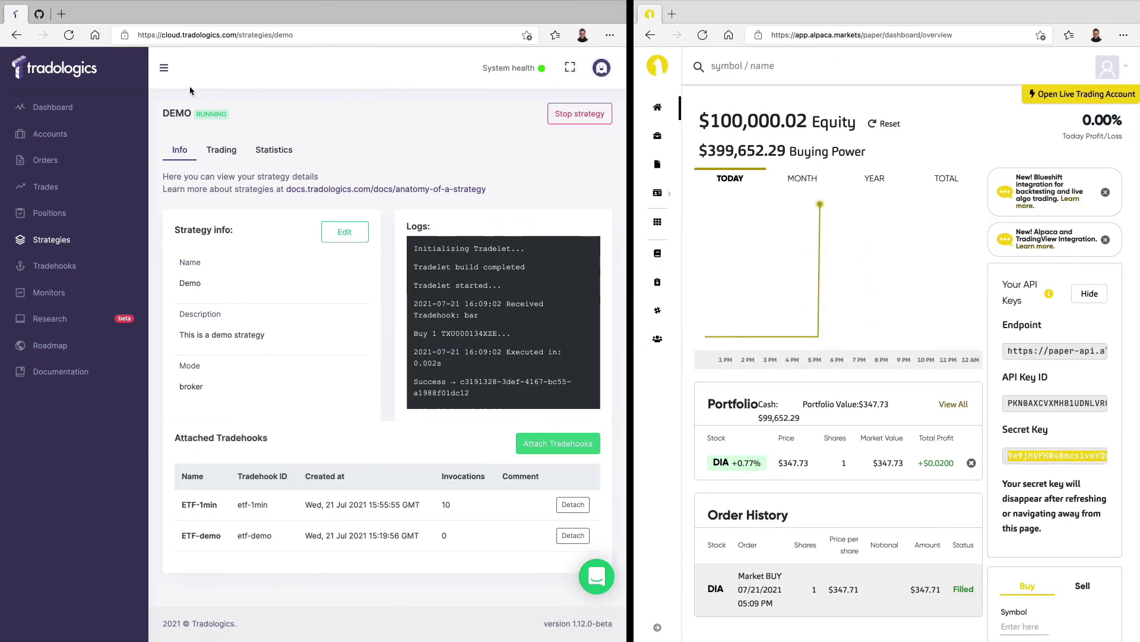
{"action": "left_click", "coordinate": [164, 68]}
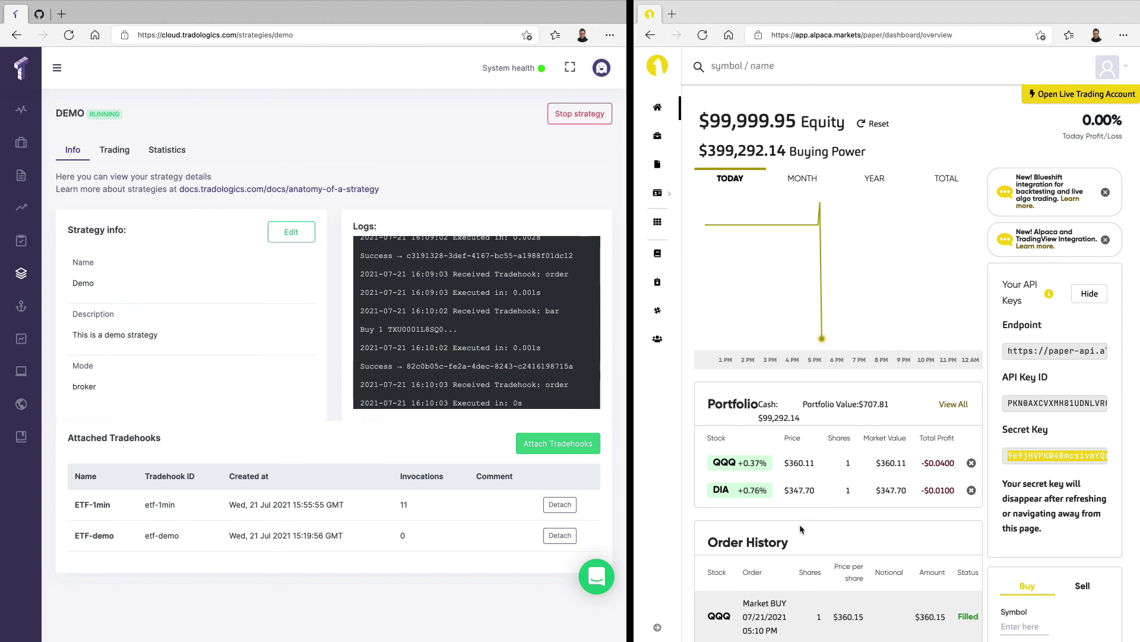
- Detach both the ETF-demo and ETF-1min tradehooks from the running Demo strategy
{"action": "double_click", "coordinate": [169, 392]}
{"action": "left_click", "coordinate": [560, 536]}
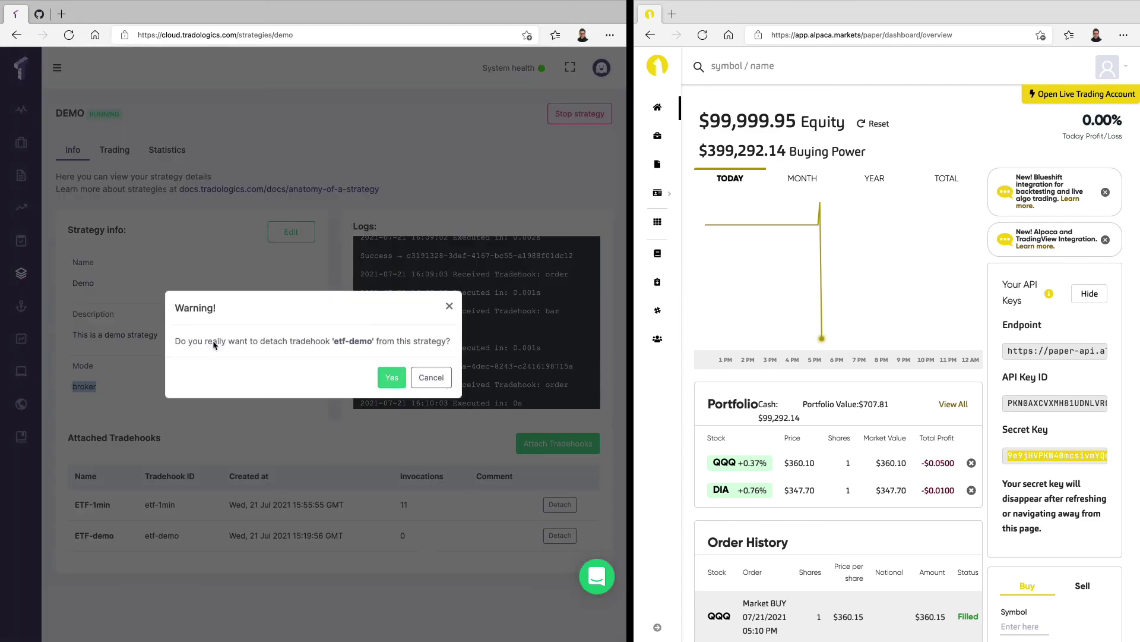
{"action": "left_click", "coordinate": [391, 379]}
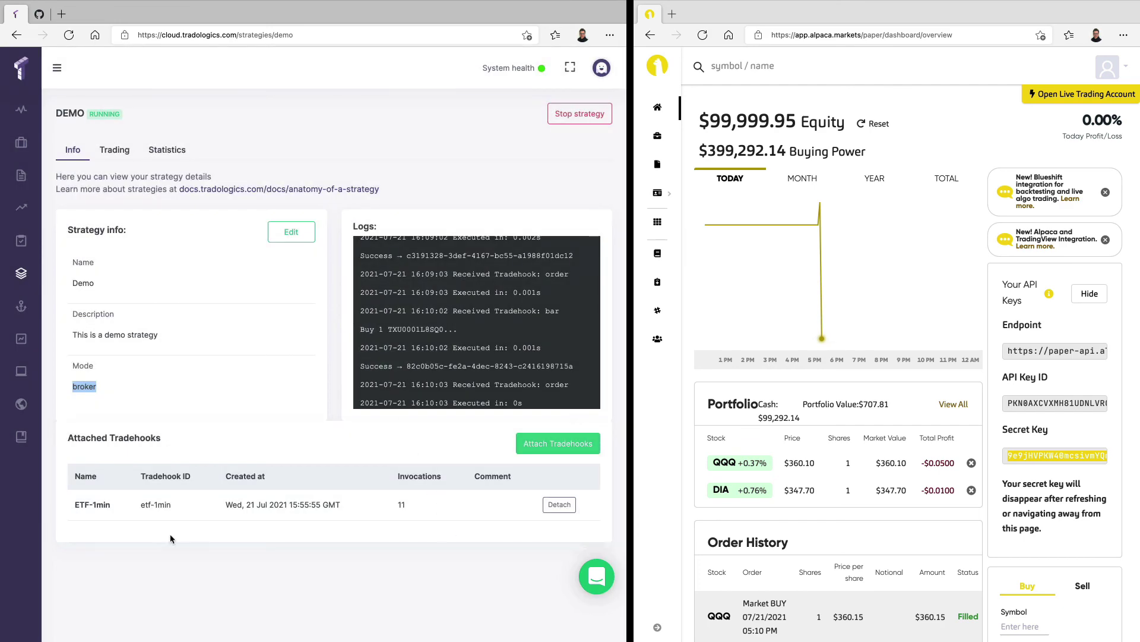
{"action": "left_click", "coordinate": [559, 504]}
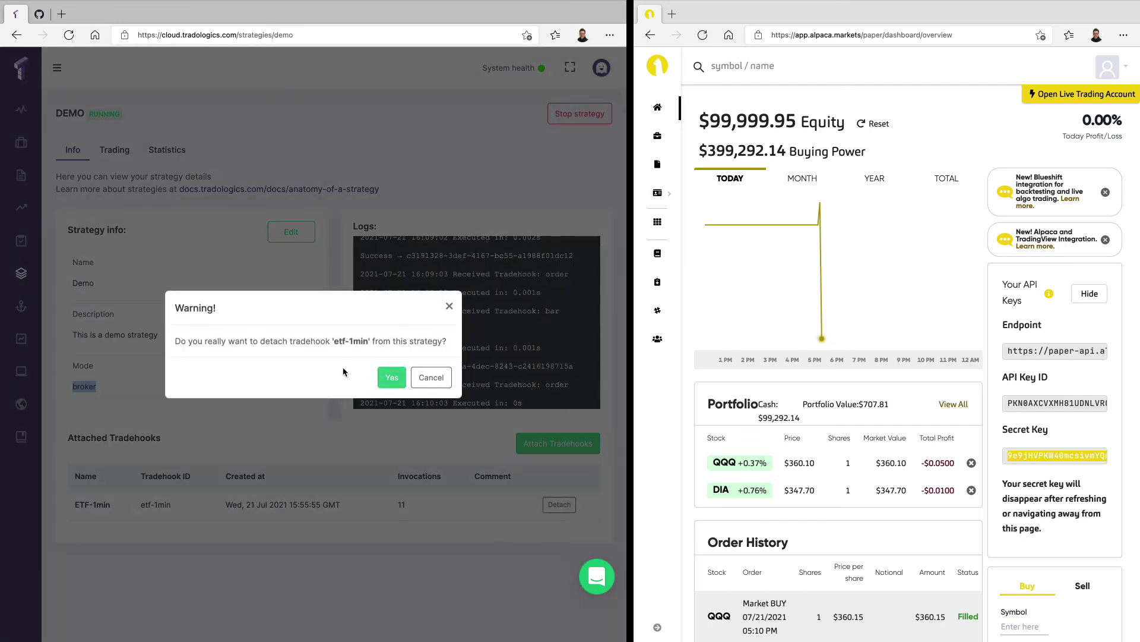
{"action": "left_click", "coordinate": [392, 379]}
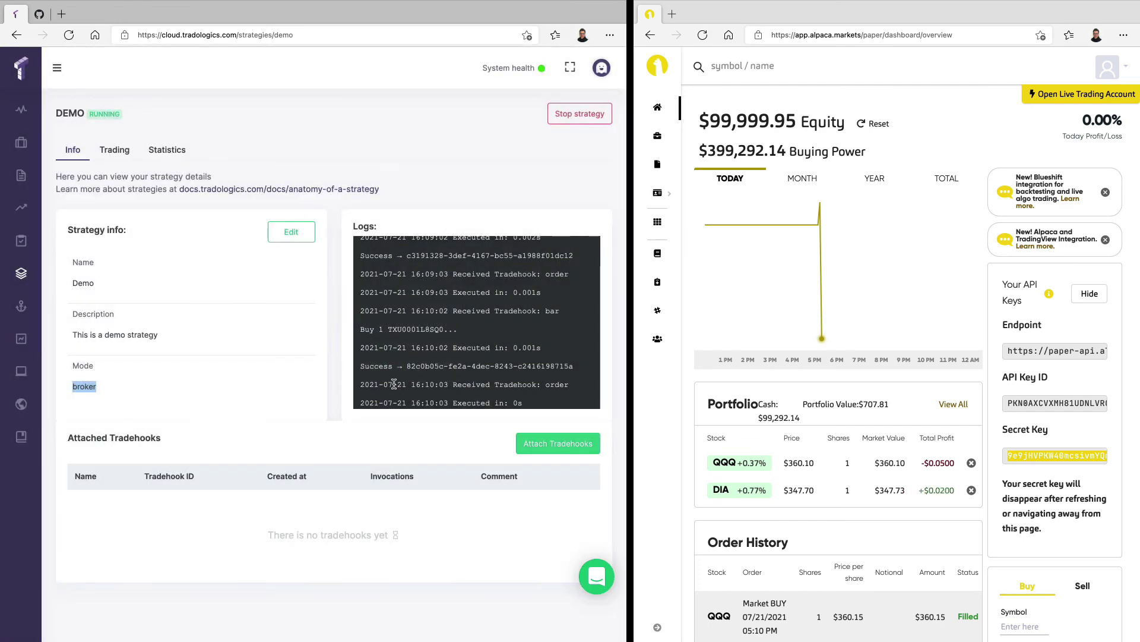
- Attach only the ETF-1min tradehook to the Demo strategy again
{"action": "left_click", "coordinate": [572, 450]}
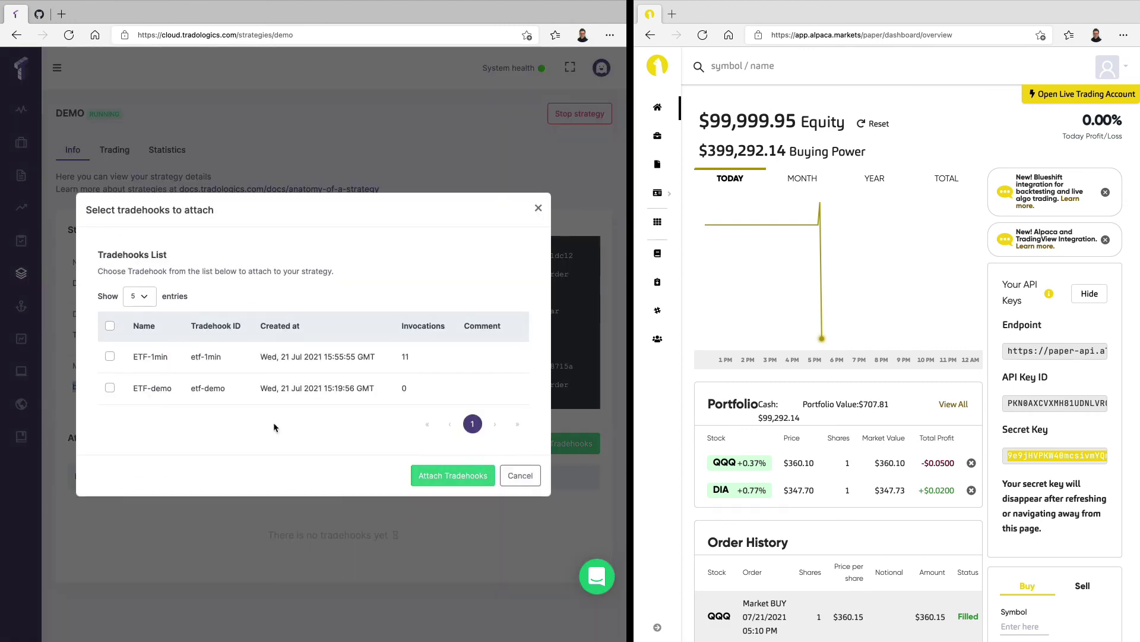
{"action": "left_click", "coordinate": [110, 356]}
{"action": "left_click", "coordinate": [441, 477]}
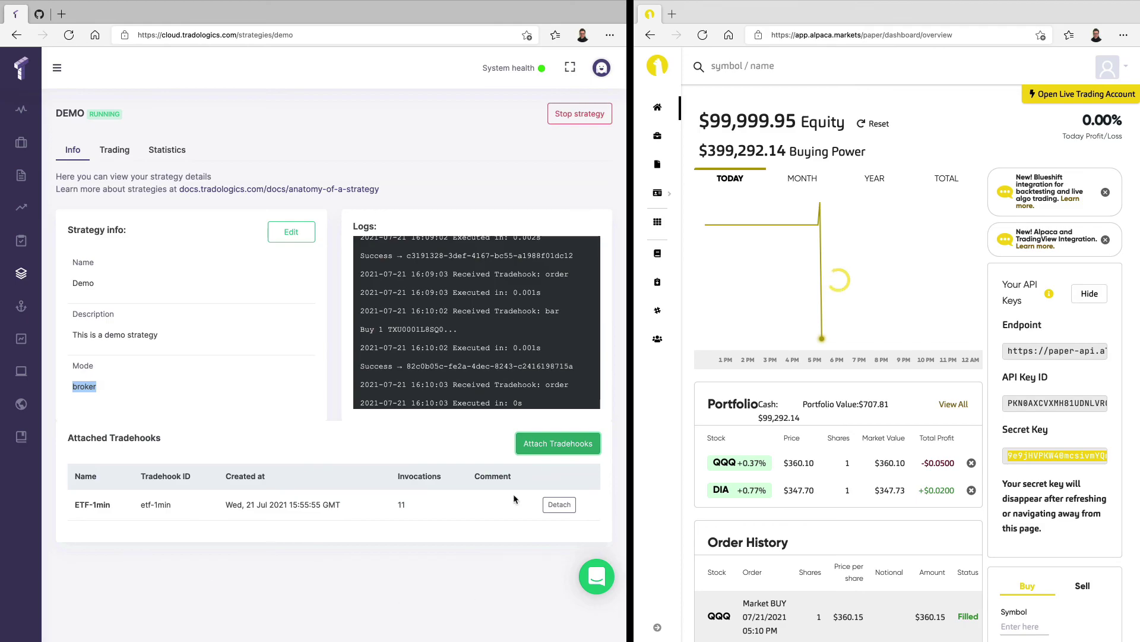